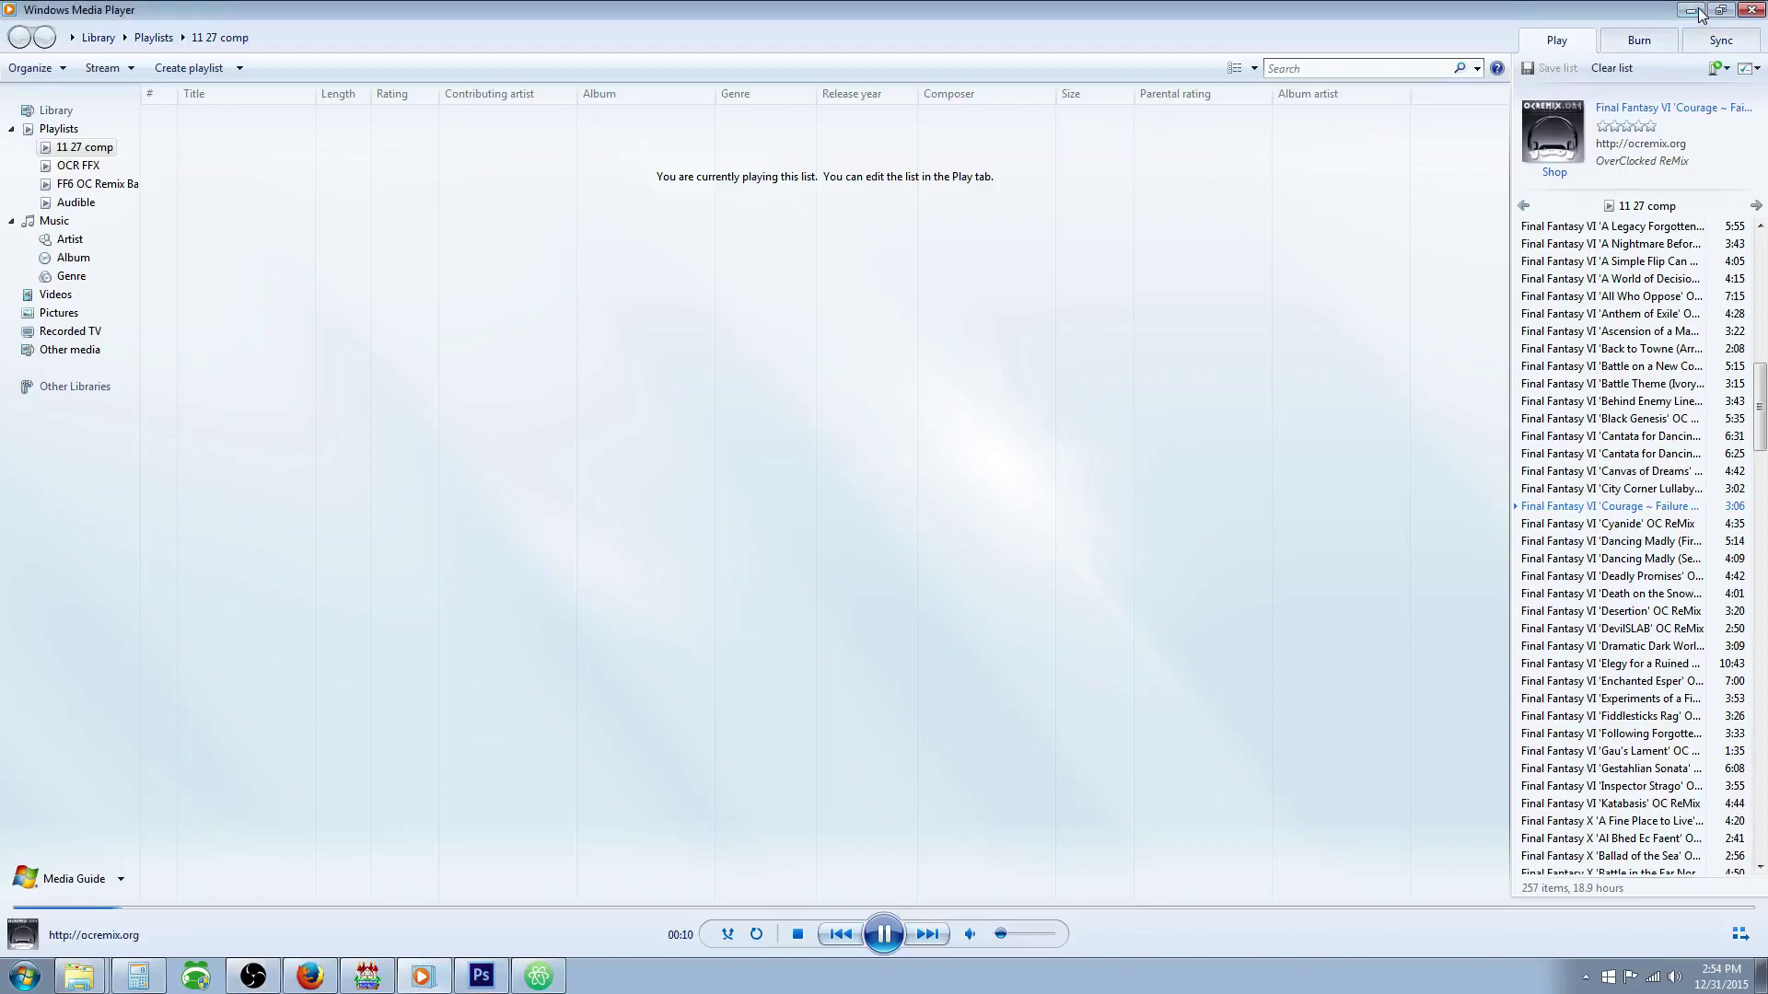
Switch to RPG Maker MV and open the help text of the VE_ActionStrengthen plugin
{"action": "left_click", "coordinate": [1690, 10]}
{"action": "left_click", "coordinate": [696, 696]}
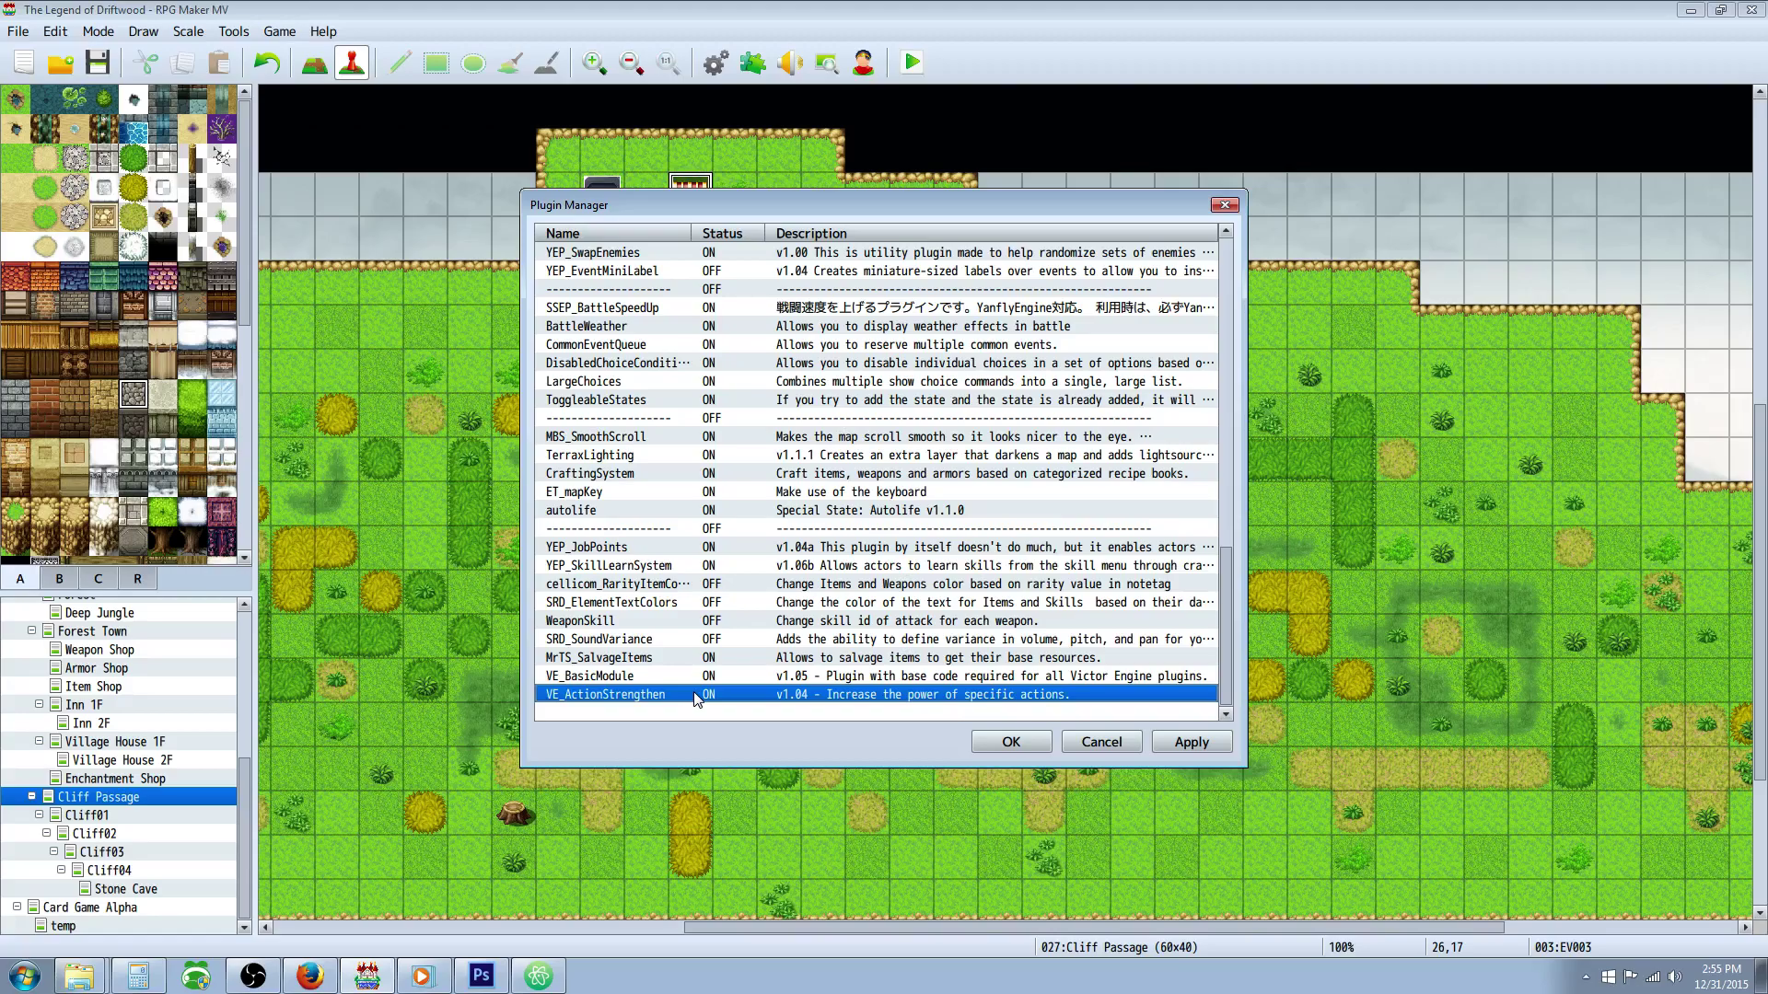
{"action": "double_click", "coordinate": [695, 696]}
{"action": "left_click", "coordinate": [1006, 345]}
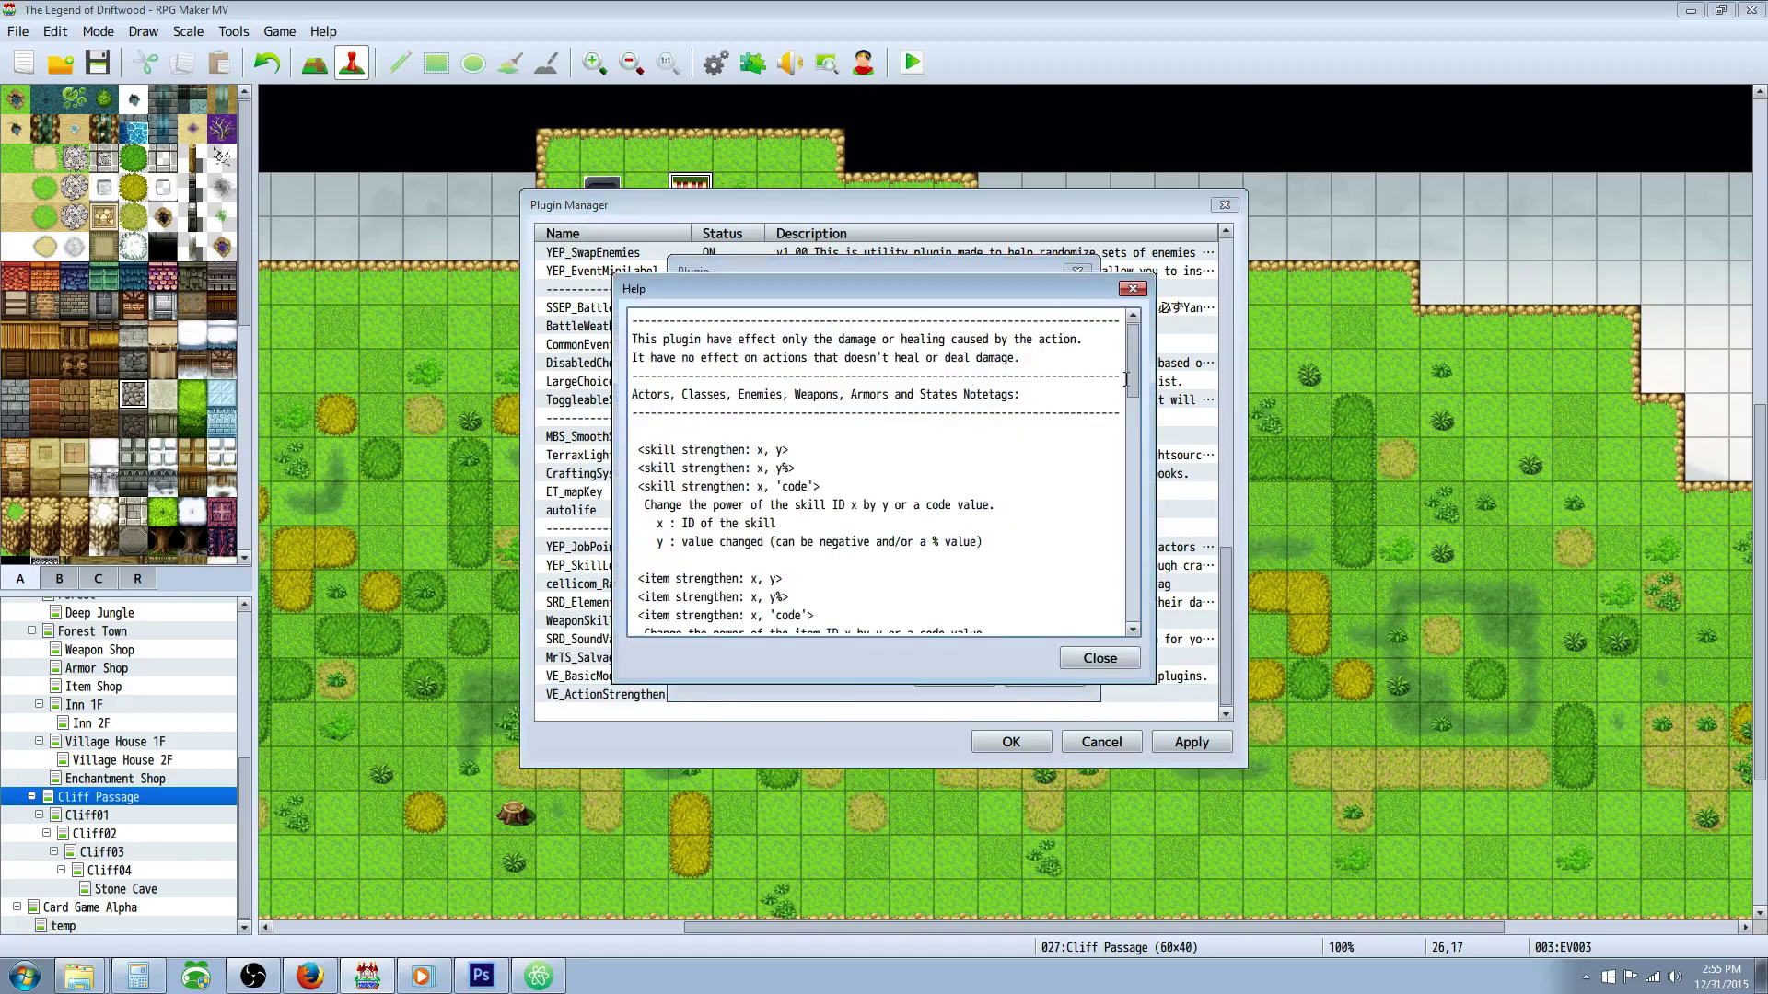
Examine the example notetags and the skill and item strengthen notetags in the VE_ActionStrengthen help
{"action": "left_click_drag", "start_coordinate": [1136, 361], "coordinate": [1127, 596]}
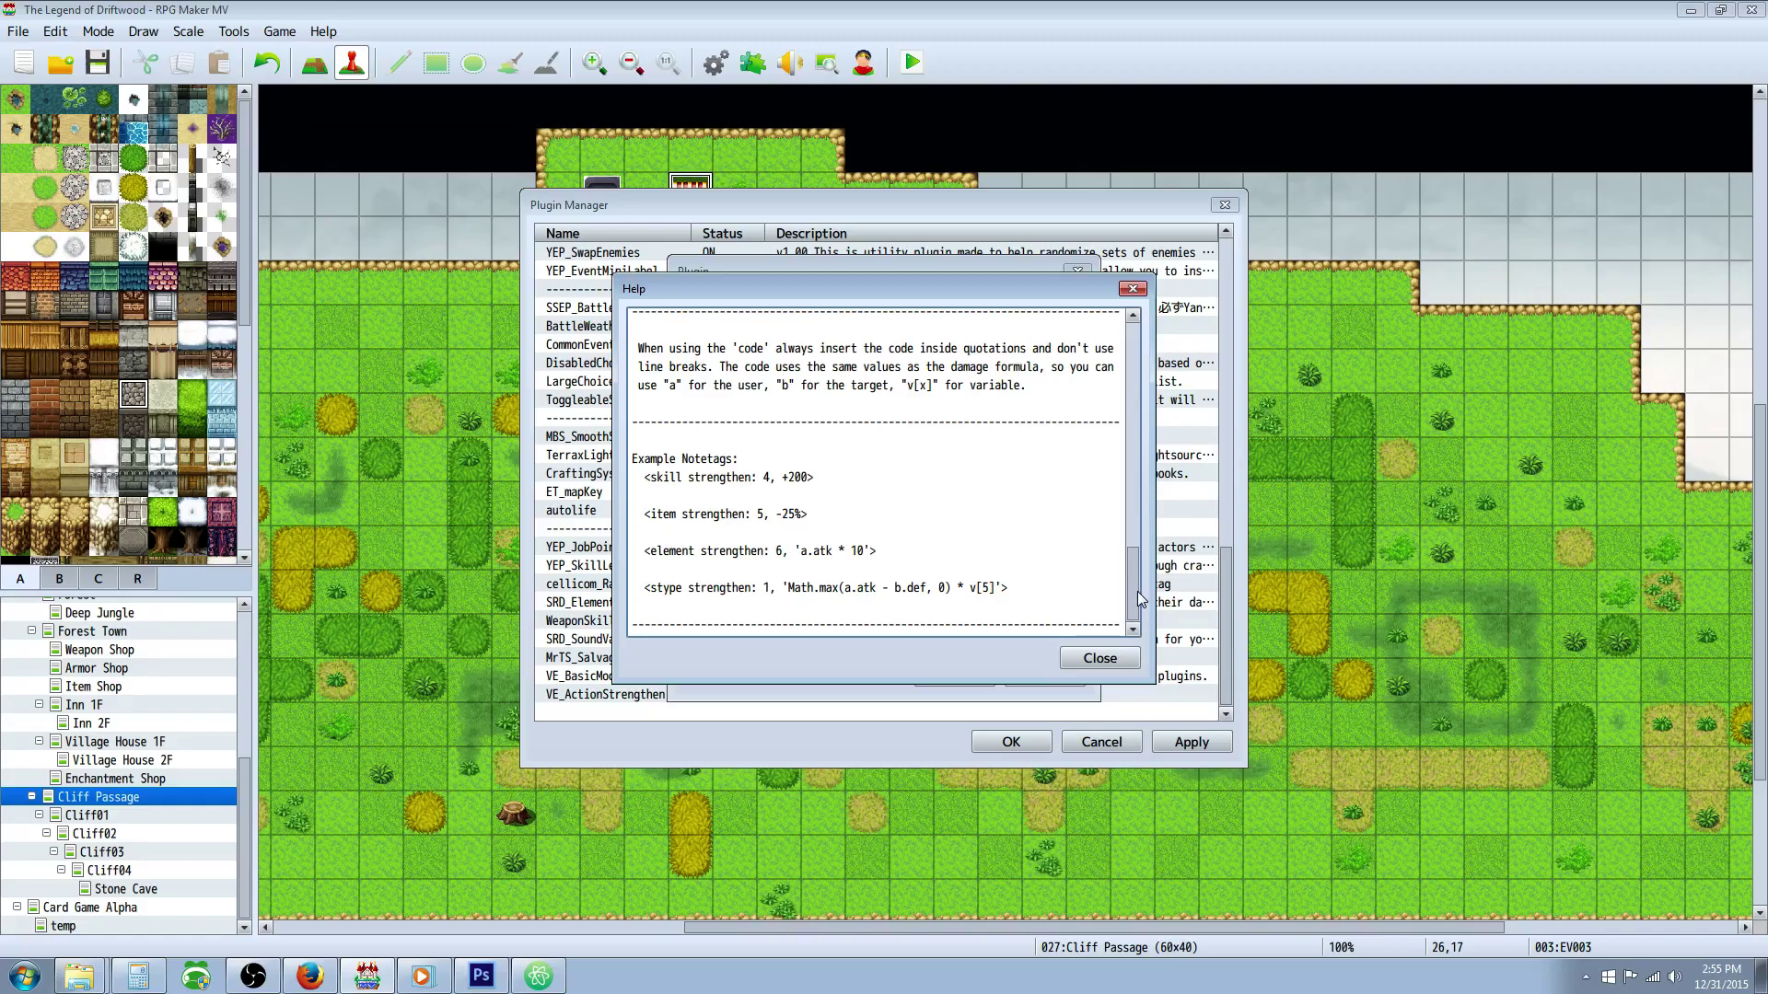
{"action": "scroll", "coordinate": [755, 503], "scroll_direction": "up", "scroll_amount": 10}
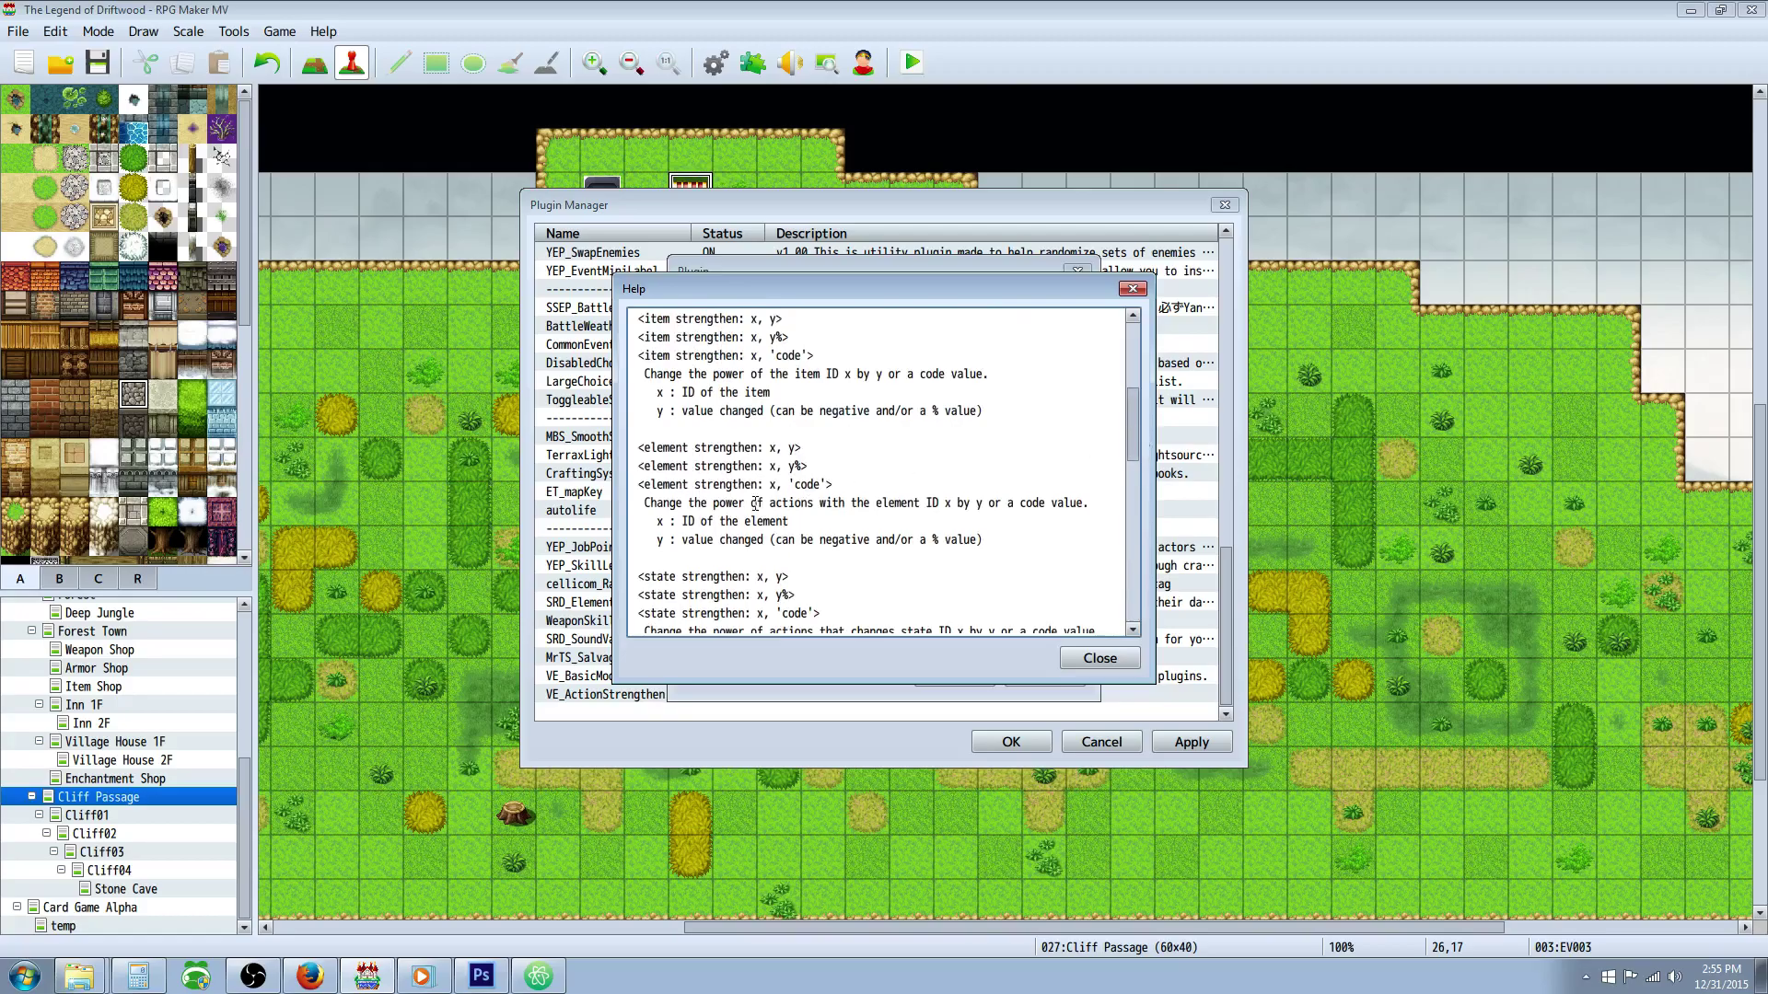
{"action": "mouse_move", "coordinate": [663, 447]}
{"action": "left_mouse_down"}
{"action": "mouse_move", "coordinate": [763, 447]}
{"action": "mouse_move", "coordinate": [635, 448]}
{"action": "left_mouse_up"}
{"action": "scroll", "coordinate": [784, 483], "scroll_direction": "up", "scroll_amount": 3}
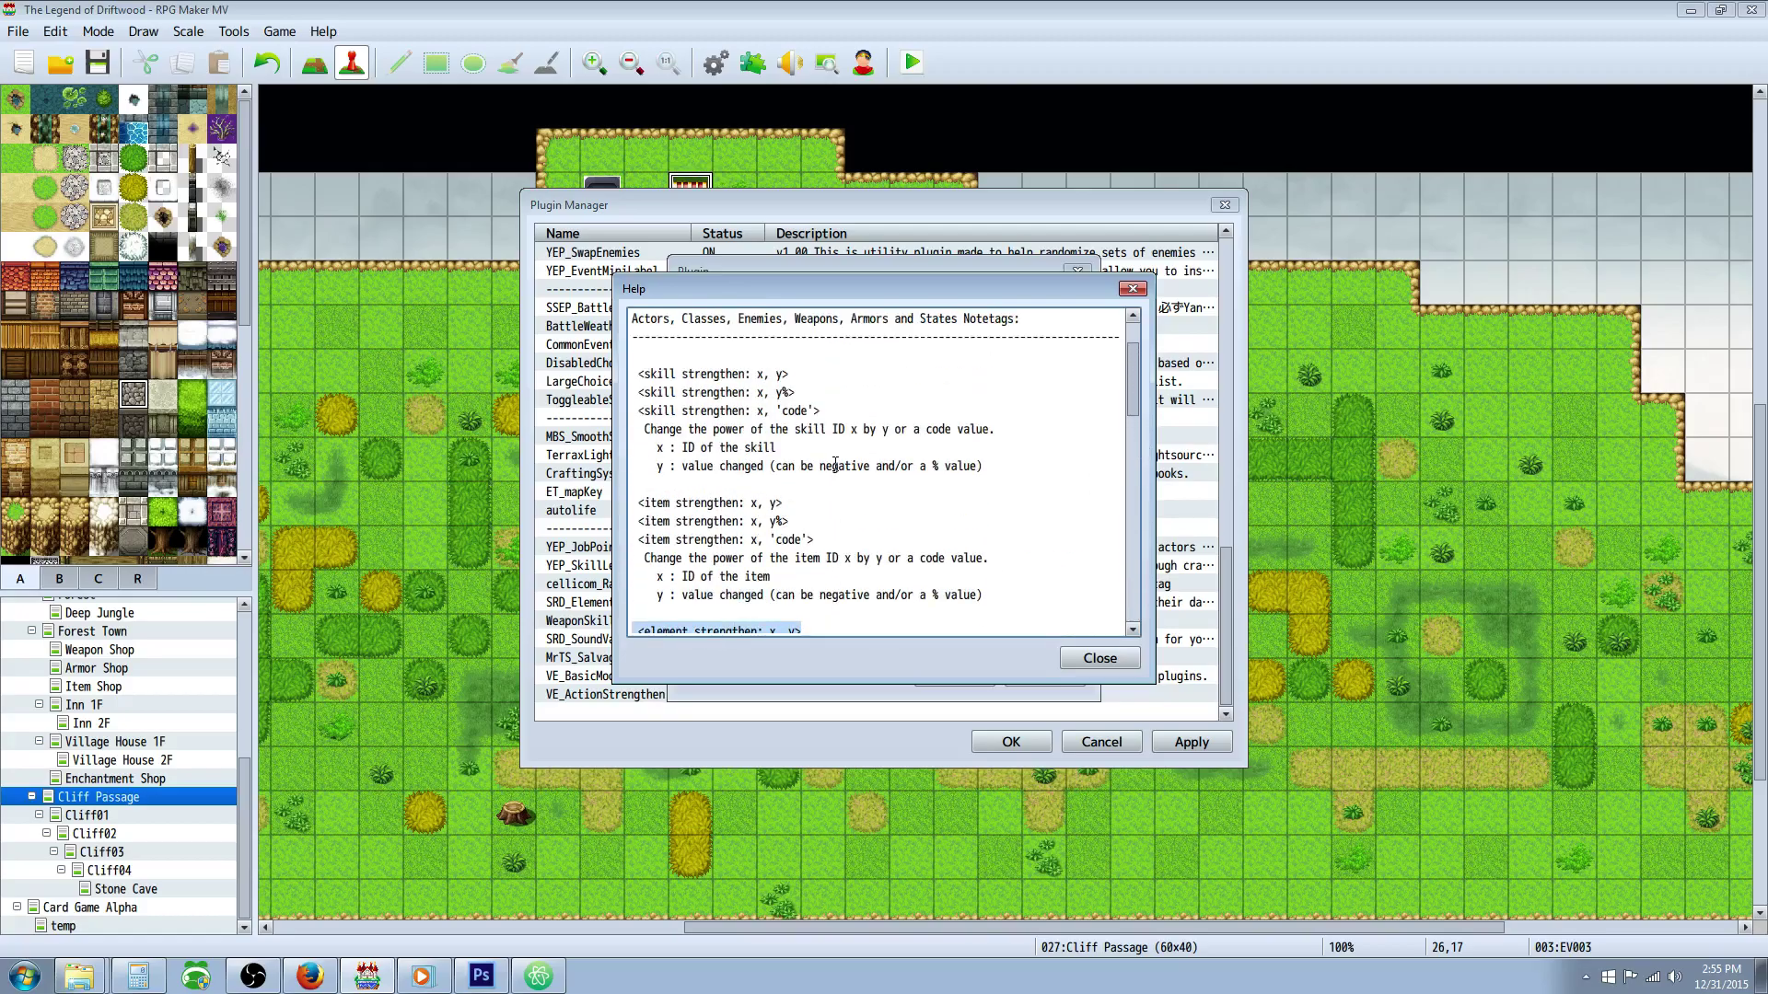
{"action": "left_click_drag", "start_coordinate": [682, 337], "coordinate": [766, 337]}
{"action": "left_click_drag", "start_coordinate": [675, 466], "coordinate": [739, 466]}
{"action": "scroll", "coordinate": [681, 379], "scroll_direction": "down", "scroll_amount": 2}
{"action": "left_click_drag", "start_coordinate": [785, 355], "coordinate": [629, 367]}
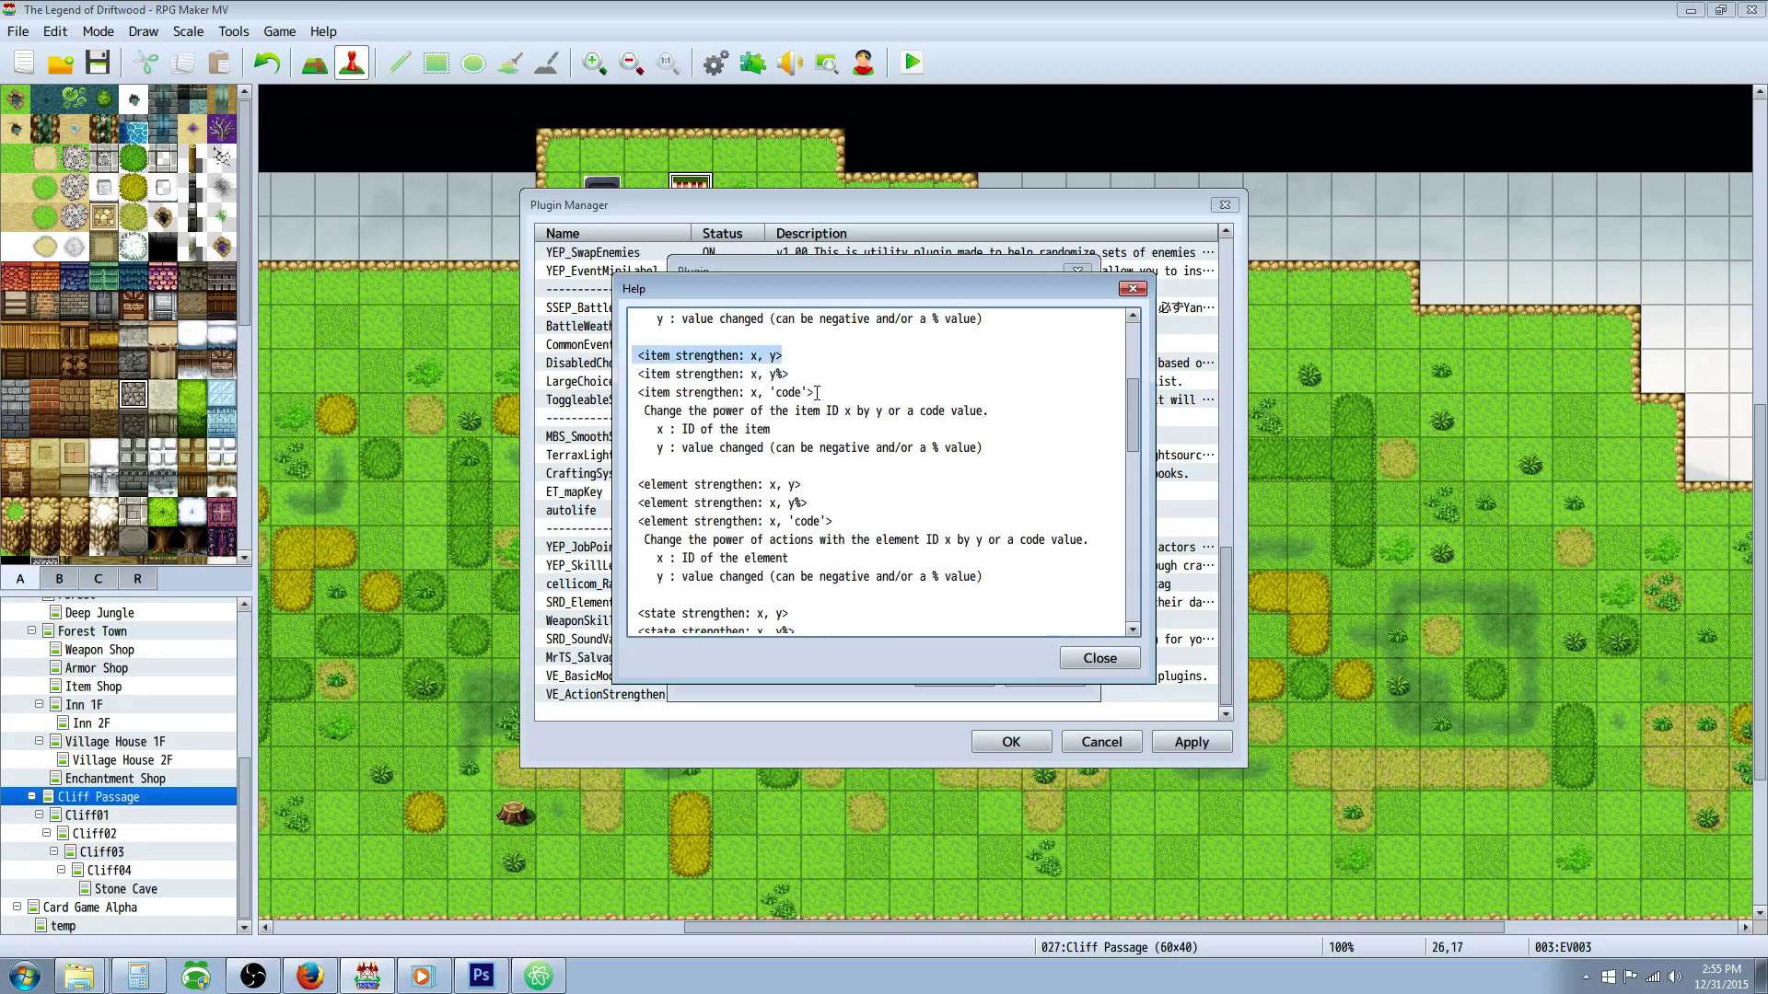
Read through the element, state and stype strengthen notetags in the help text
{"action": "scroll", "coordinate": [817, 393], "scroll_direction": "down", "scroll_amount": 1}
{"action": "left_click_drag", "start_coordinate": [828, 427], "coordinate": [633, 431]}
{"action": "scroll", "coordinate": [866, 440], "scroll_direction": "down", "scroll_amount": 1}
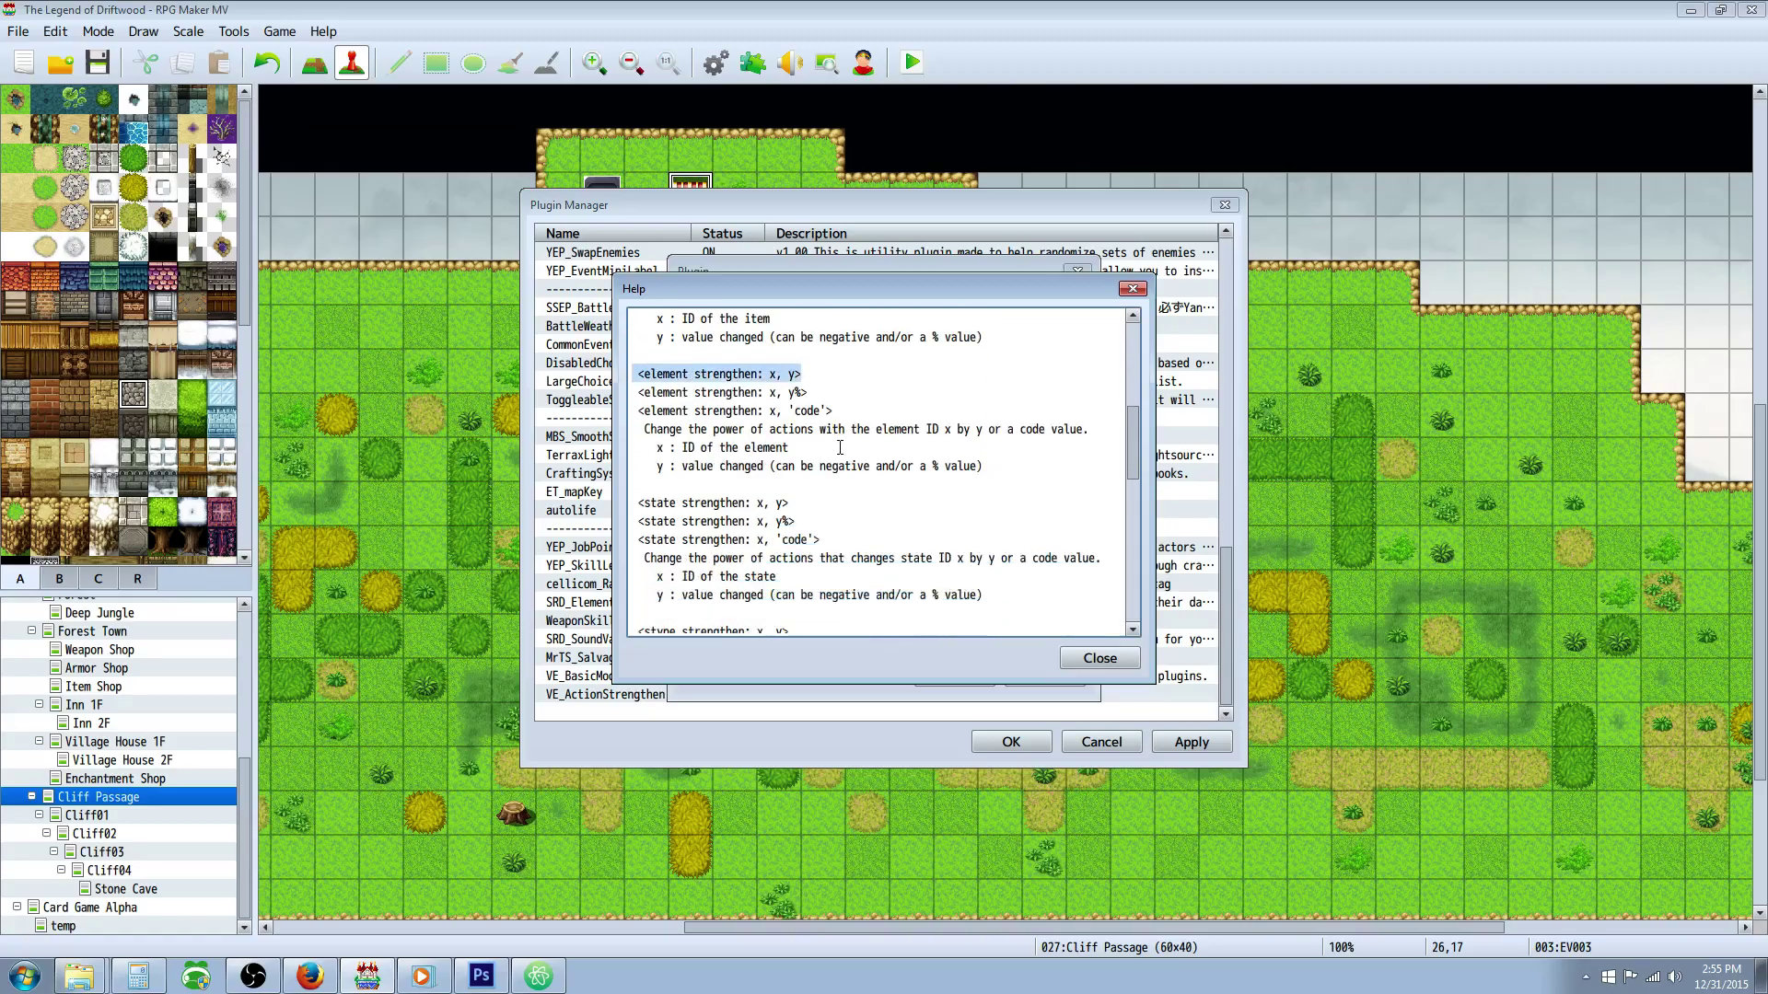
{"action": "left_click_drag", "start_coordinate": [832, 505], "coordinate": [634, 504]}
{"action": "scroll", "coordinate": [819, 506], "scroll_direction": "down", "scroll_amount": 2}
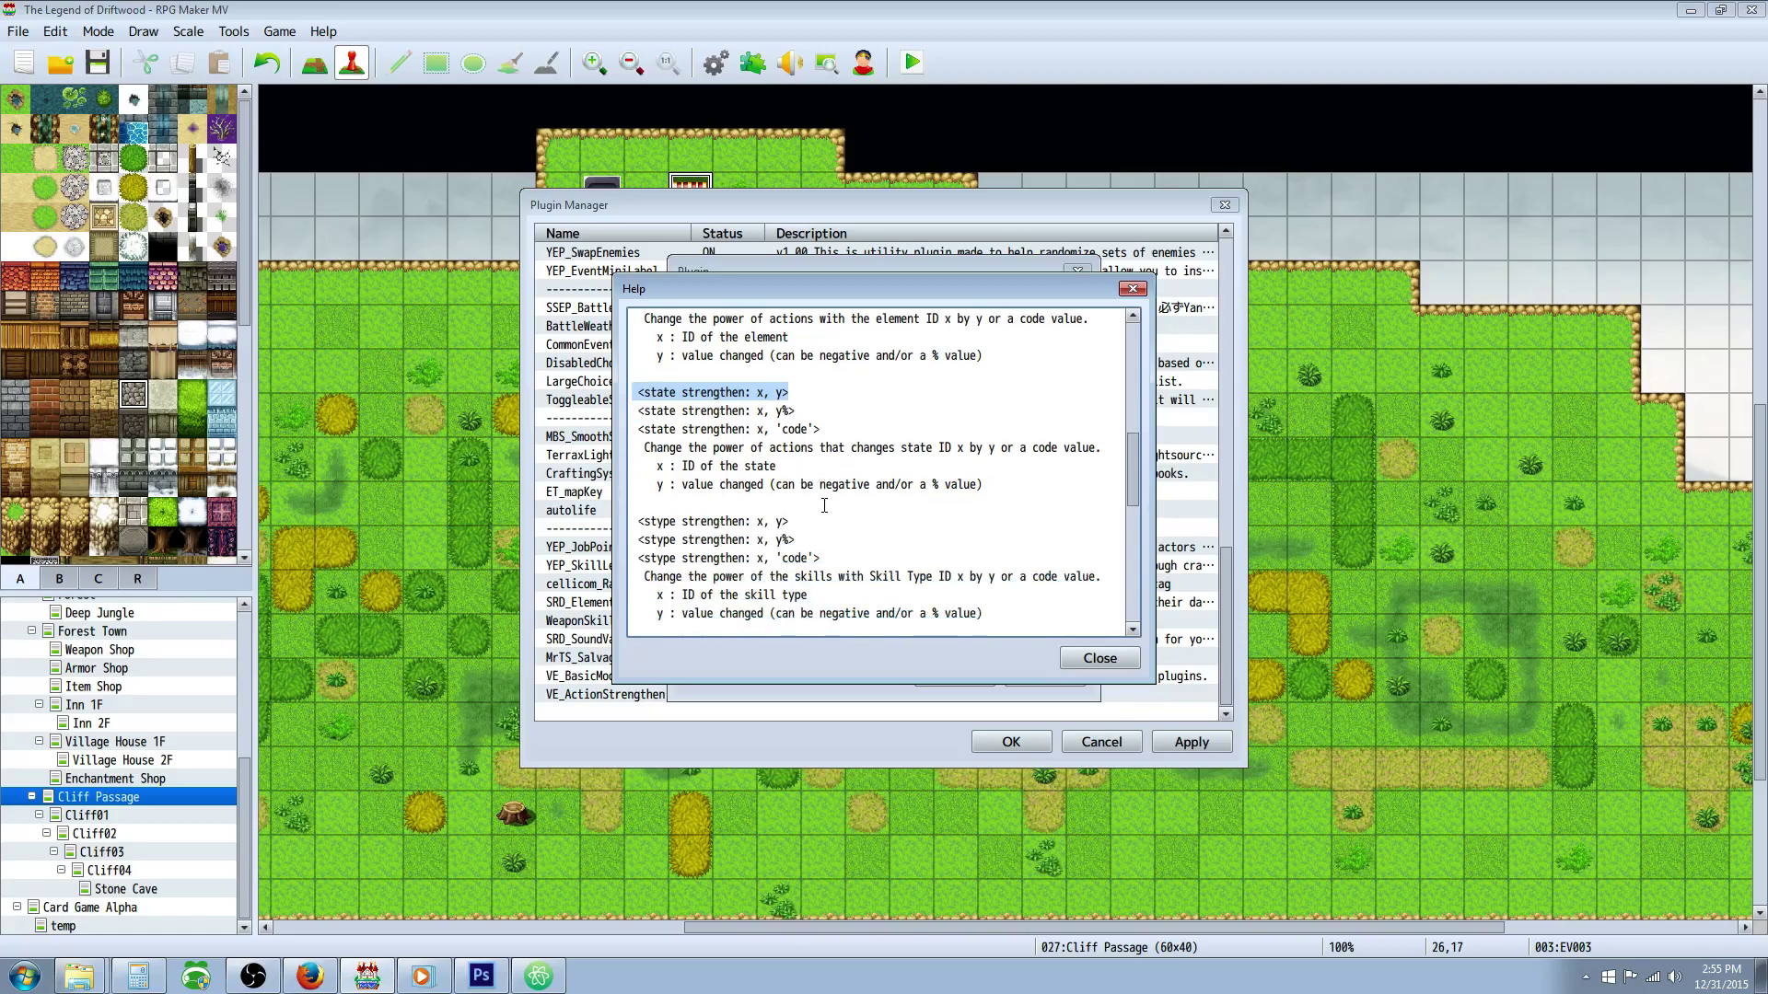
{"action": "left_click", "coordinate": [835, 504]}
{"action": "left_click_drag", "start_coordinate": [836, 521], "coordinate": [642, 516]}
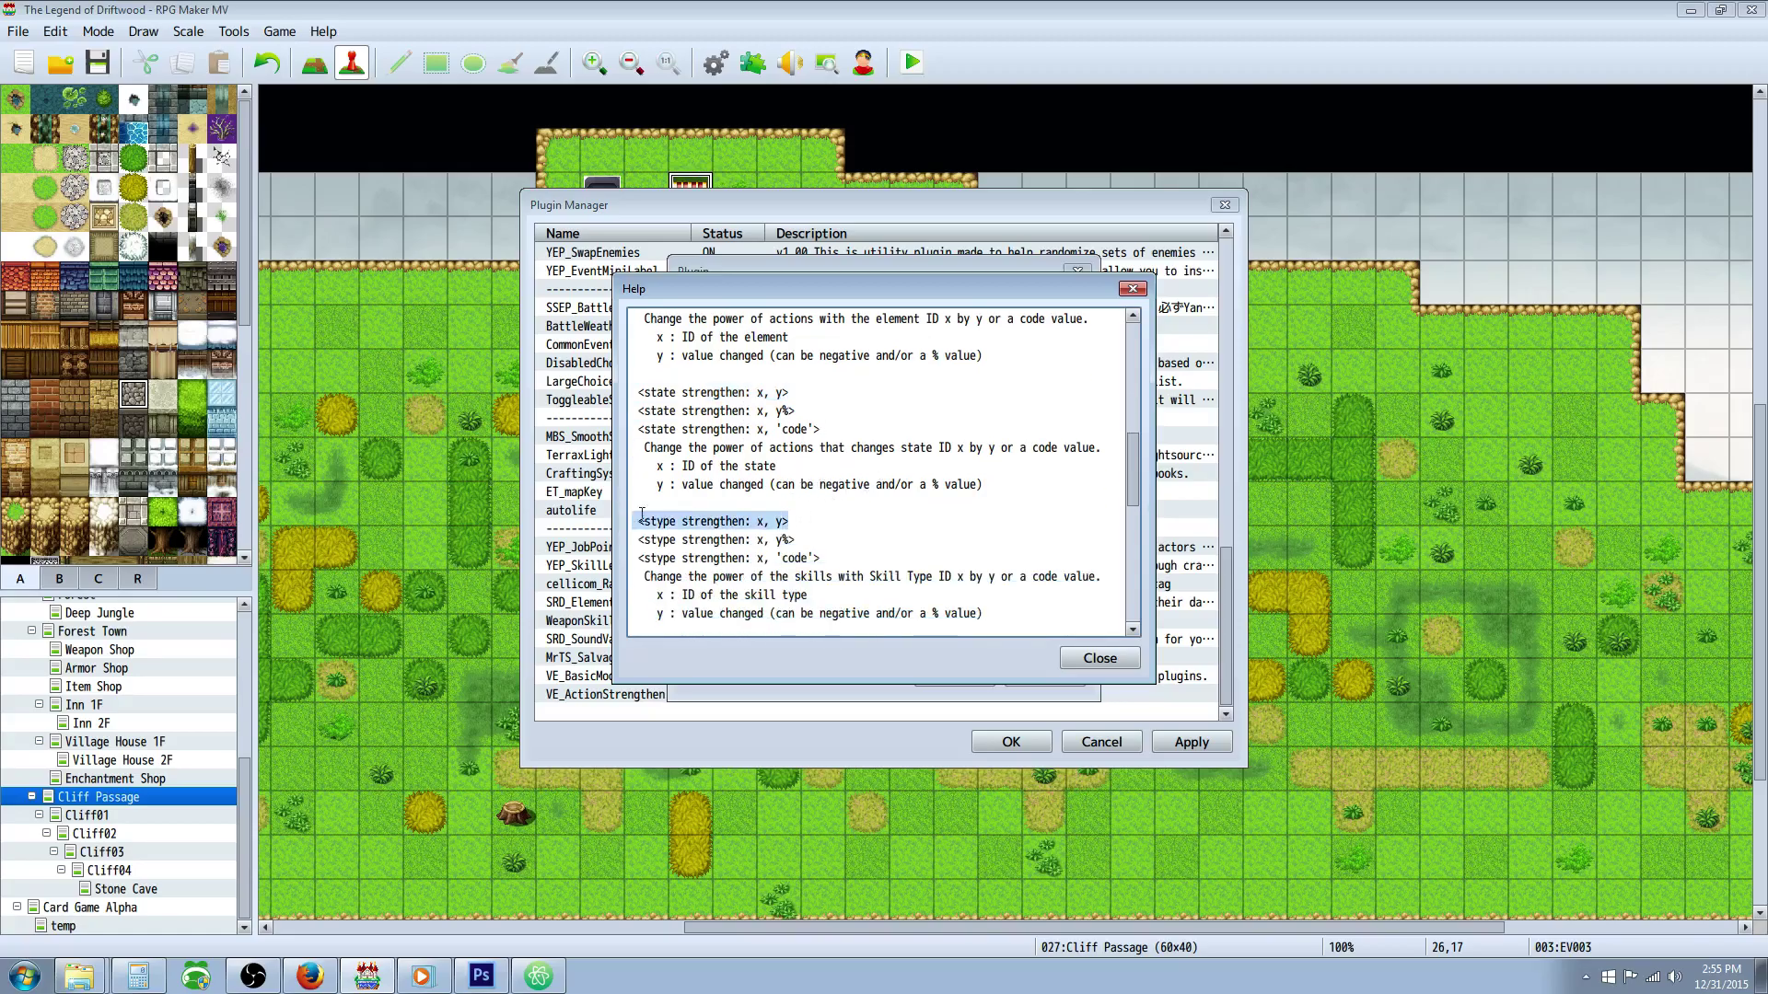
{"action": "scroll", "coordinate": [765, 514], "scroll_direction": "down", "scroll_amount": 5}
{"action": "scroll", "coordinate": [750, 485], "scroll_direction": "up", "scroll_amount": 4}
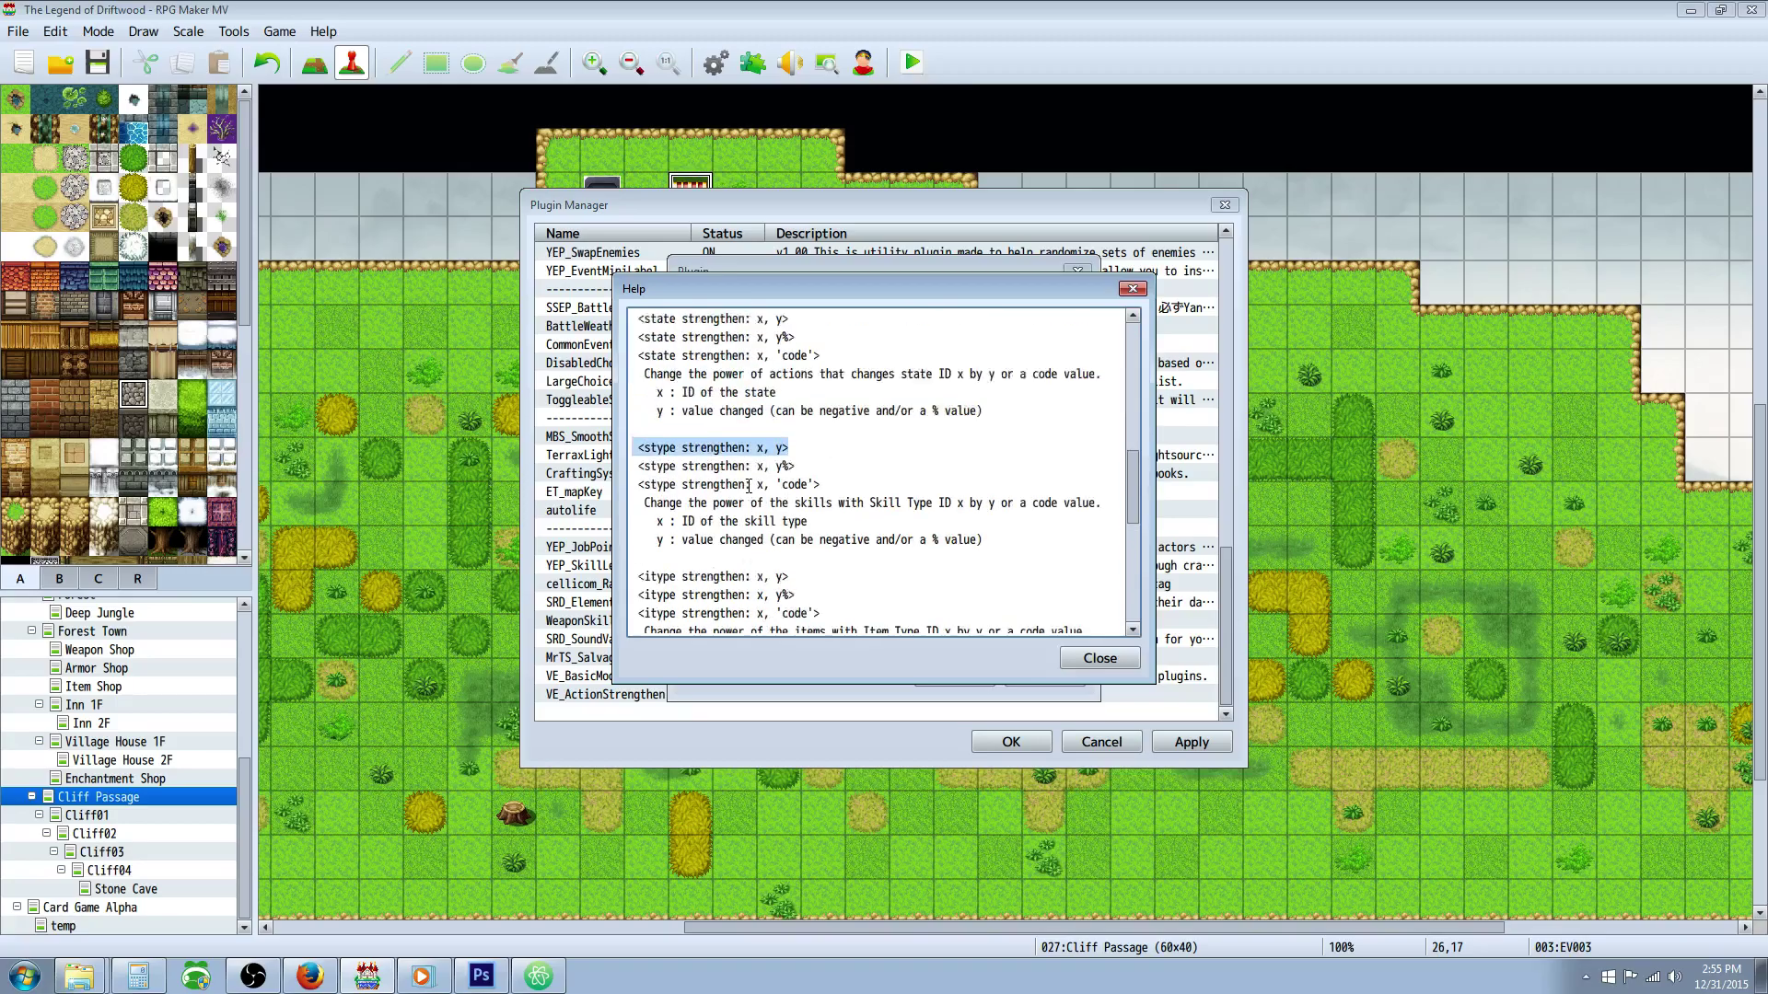
Review which database entries accept the notetags and the element strengthen syntax, and close the plugin's help and settings
{"action": "scroll", "coordinate": [750, 486], "scroll_direction": "up", "scroll_amount": 7}
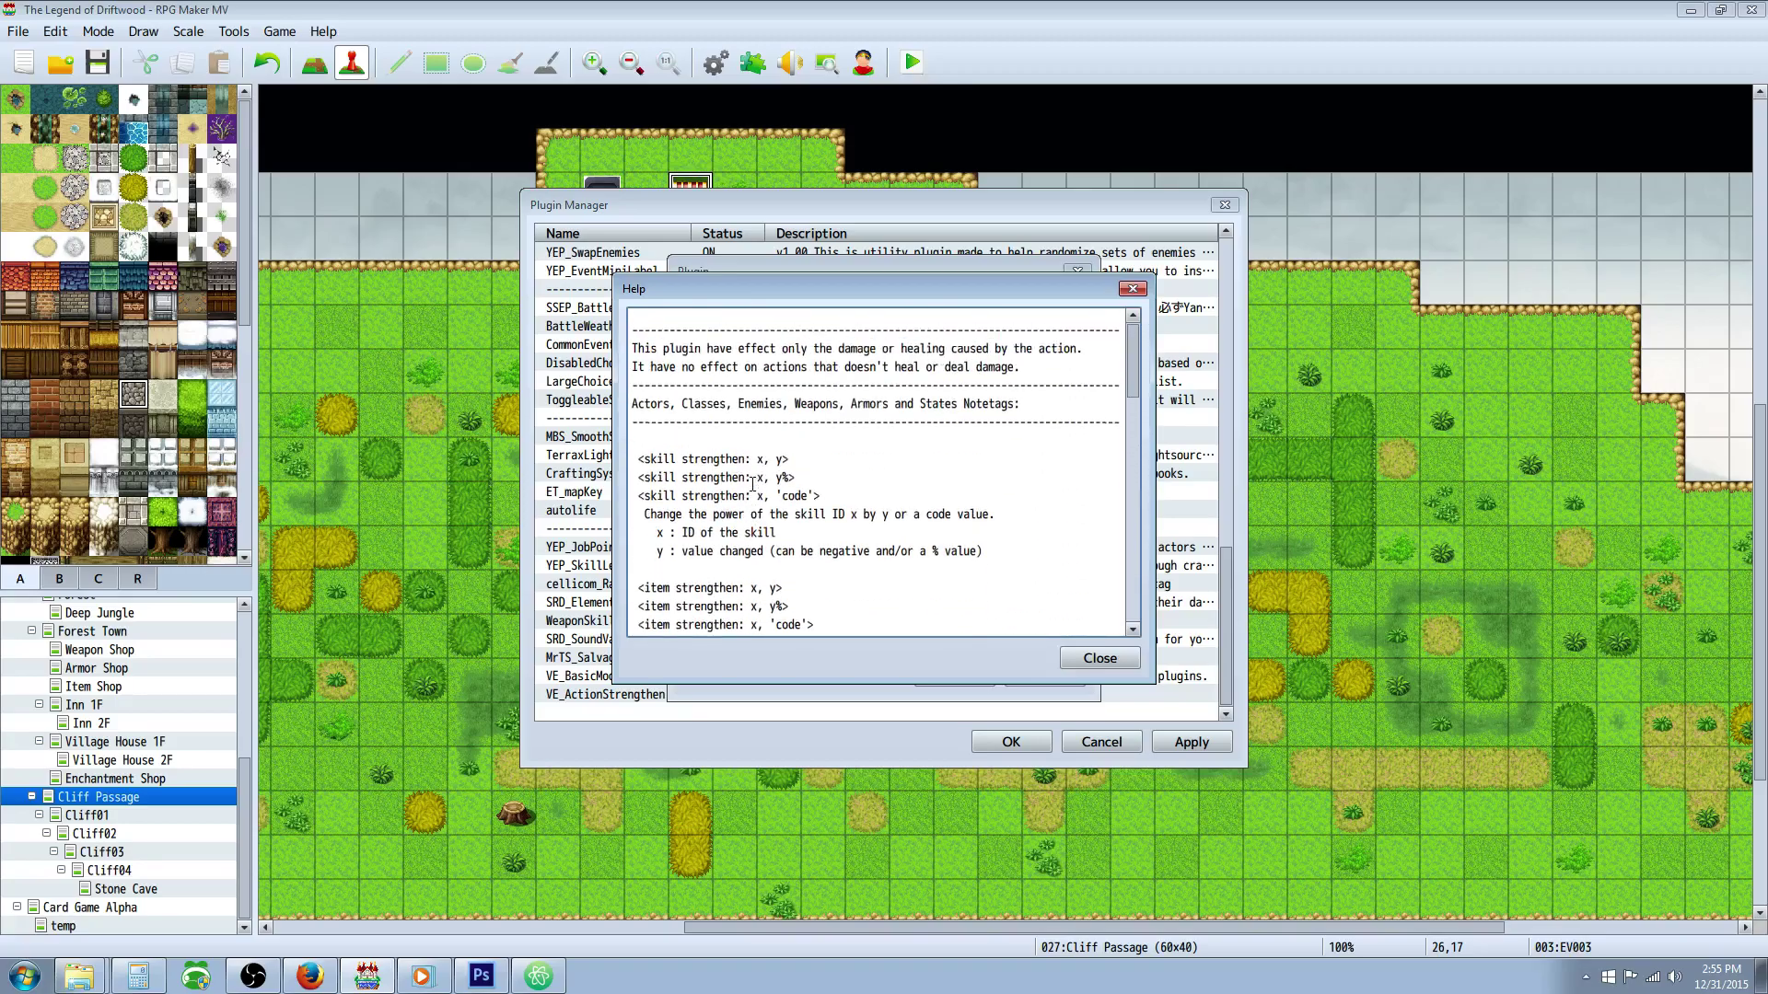
{"action": "scroll", "coordinate": [834, 509], "scroll_direction": "down", "scroll_amount": 3}
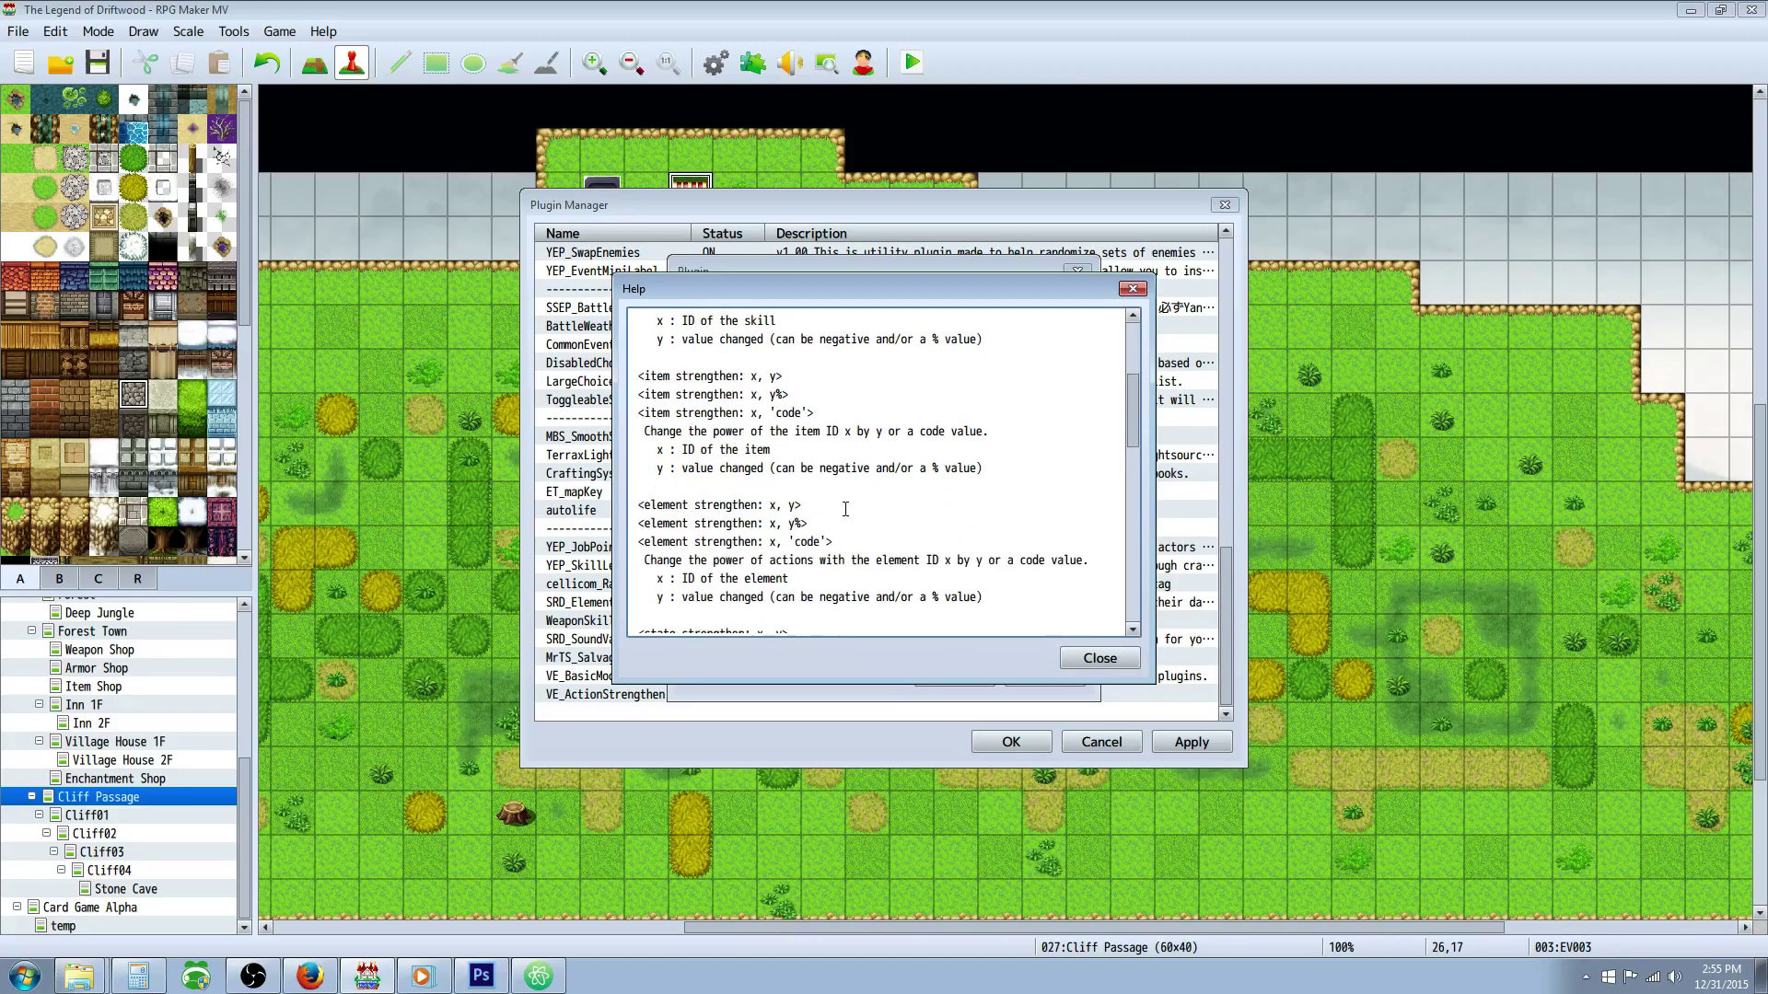
{"action": "left_click_drag", "start_coordinate": [810, 505], "coordinate": [607, 508]}
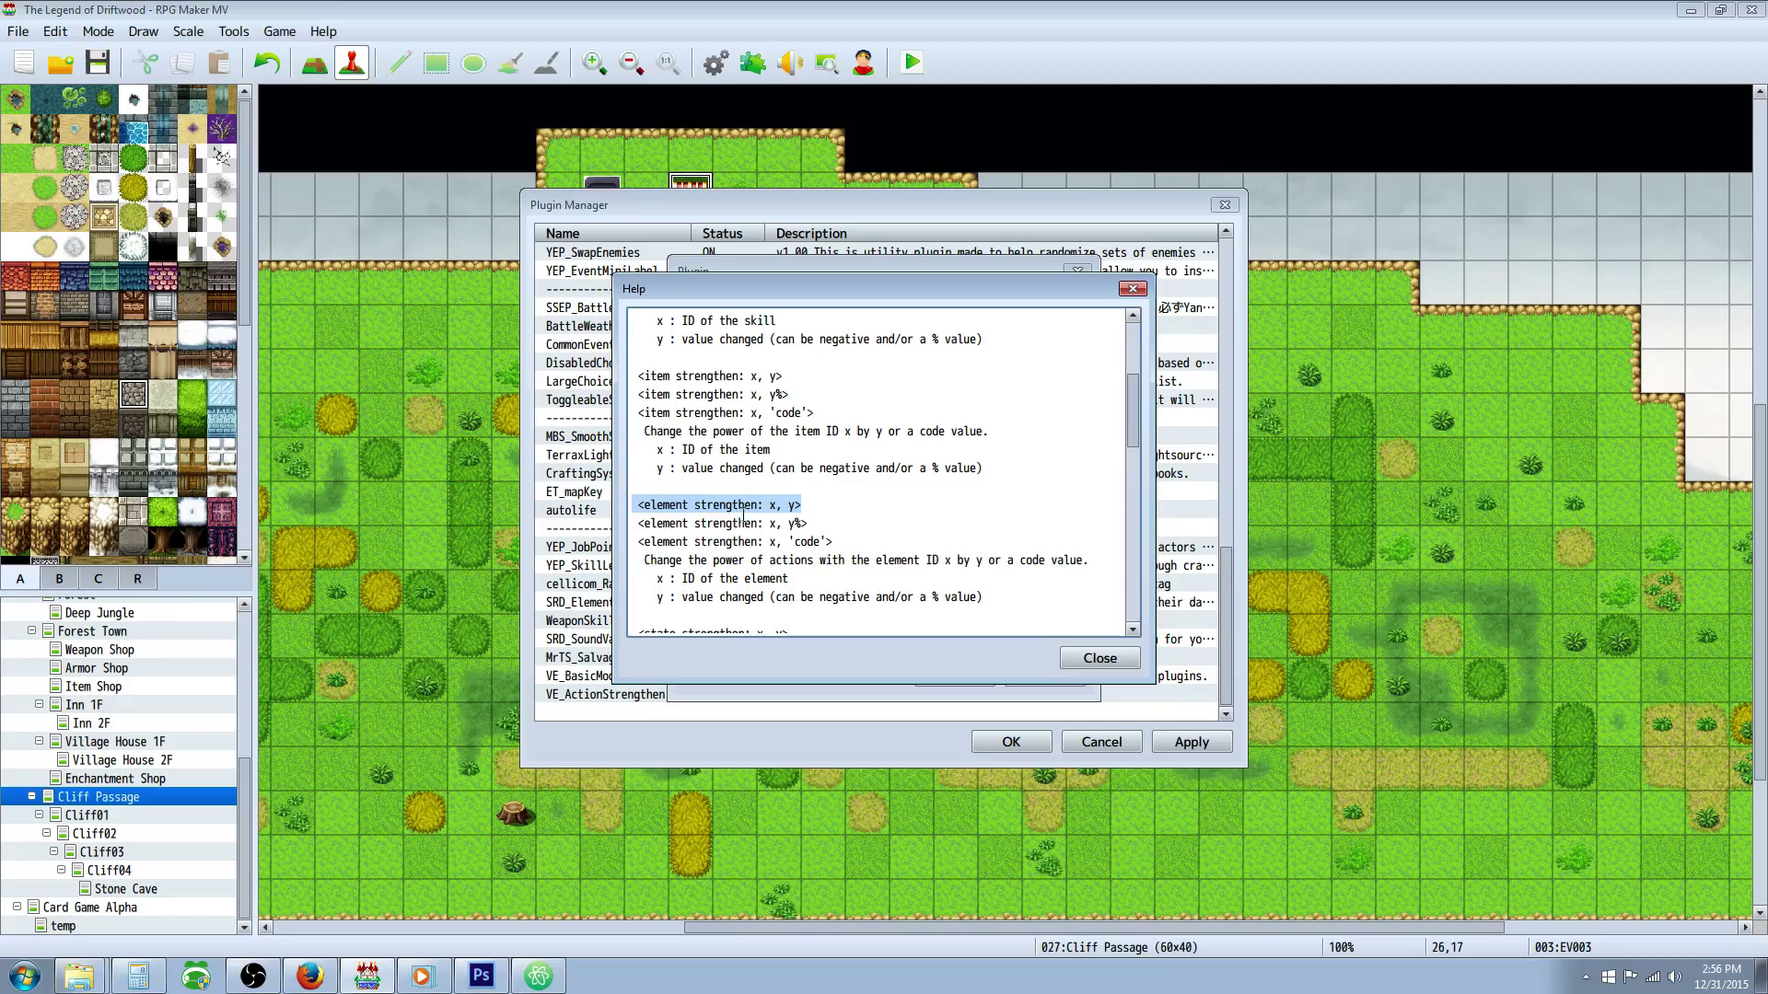
{"action": "scroll", "coordinate": [743, 517], "scroll_direction": "up", "scroll_amount": 4}
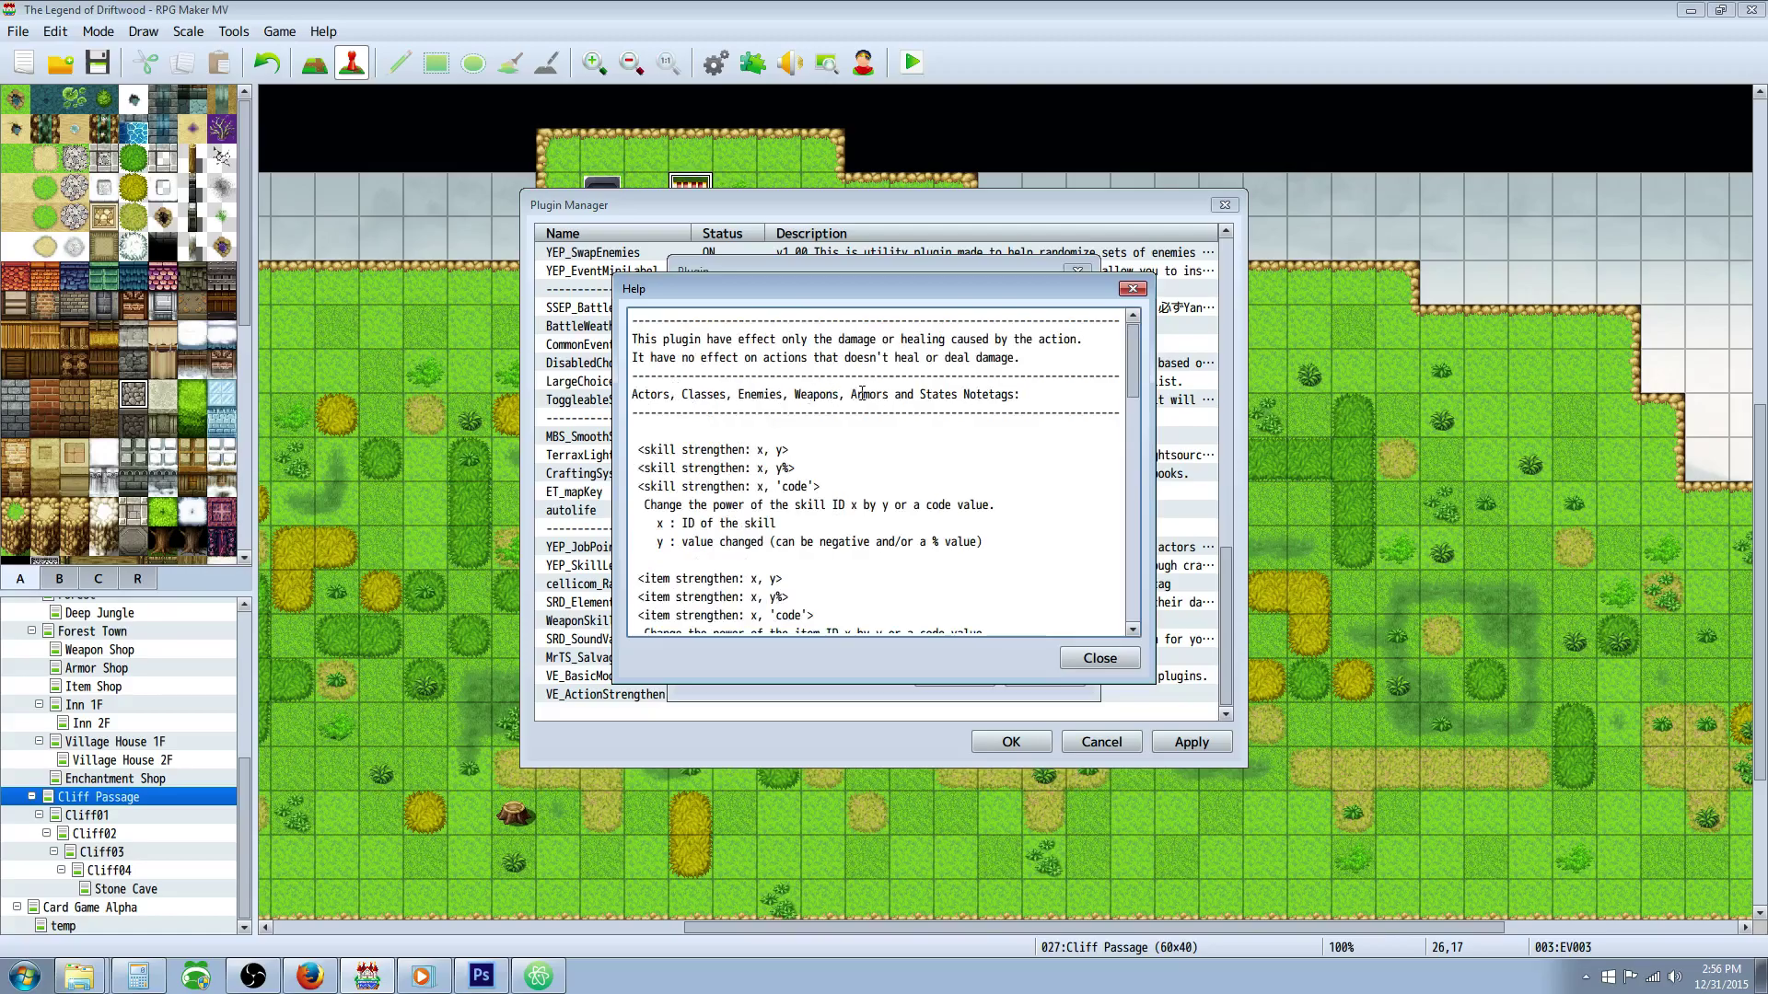
{"action": "left_click_drag", "start_coordinate": [934, 394], "coordinate": [1019, 394]}
{"action": "left_click", "coordinate": [874, 474]}
{"action": "scroll", "coordinate": [795, 413], "scroll_direction": "down", "scroll_amount": 4}
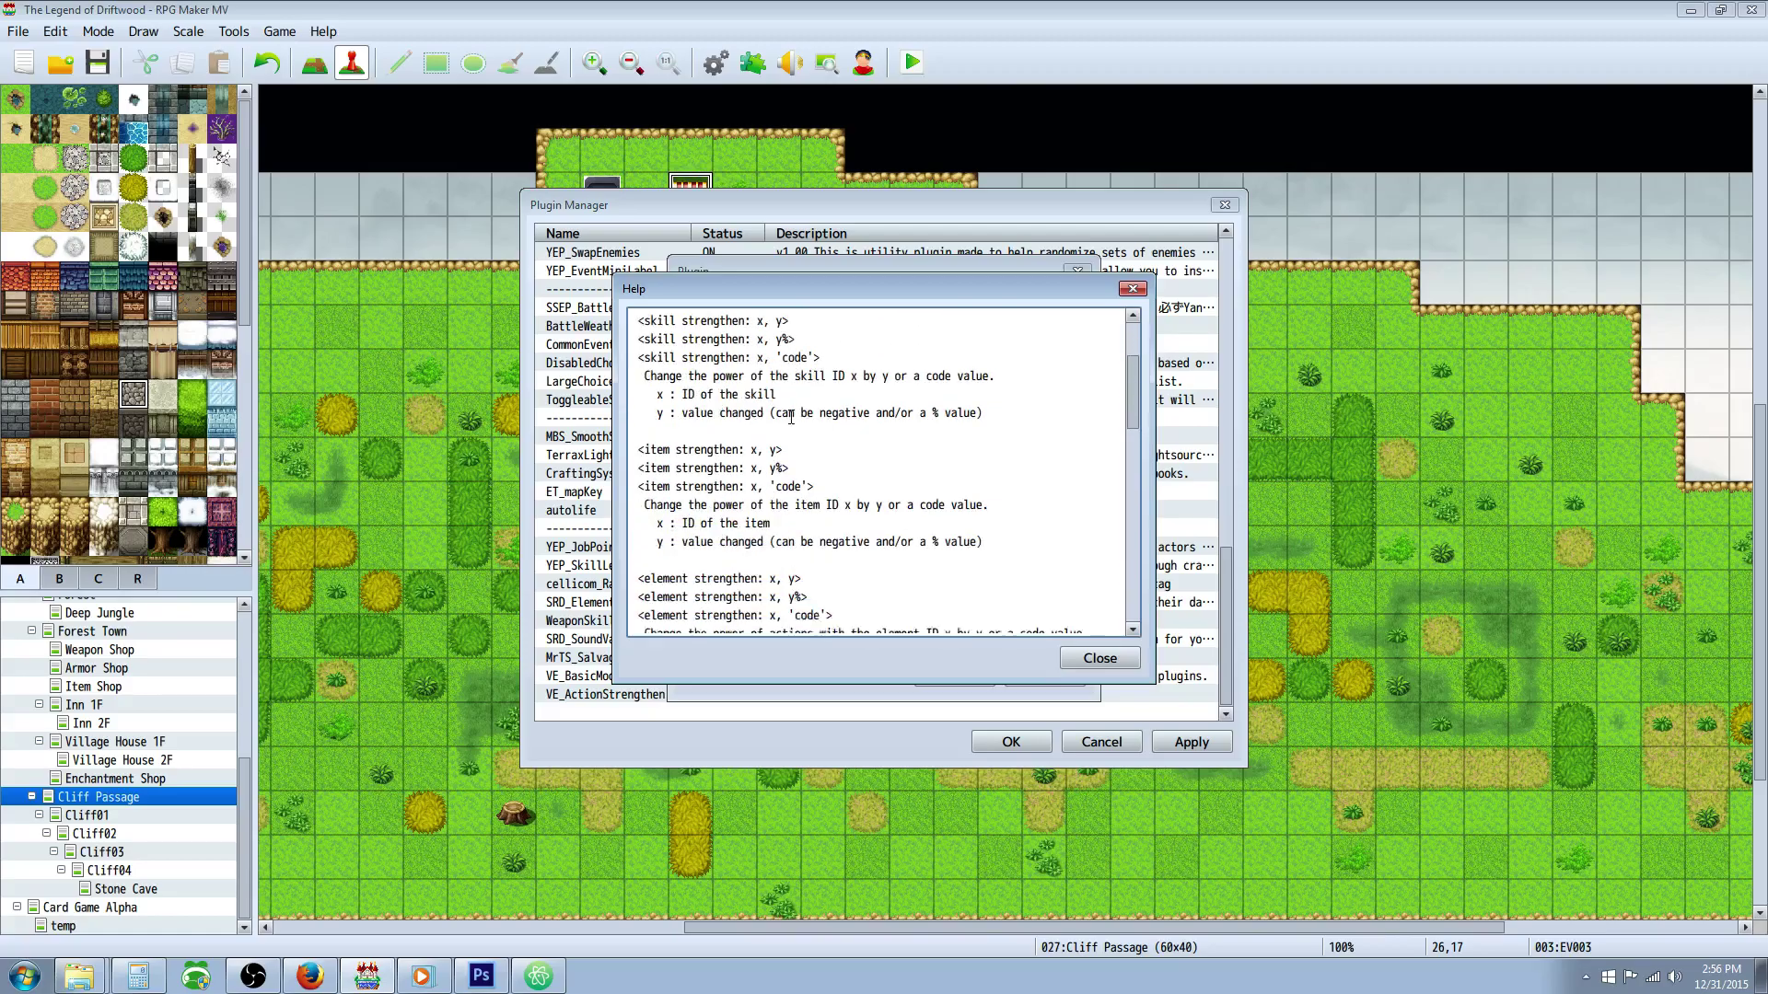
{"action": "left_click_drag", "start_coordinate": [639, 507], "coordinate": [793, 506]}
{"action": "triple_click", "coordinate": [793, 507]}
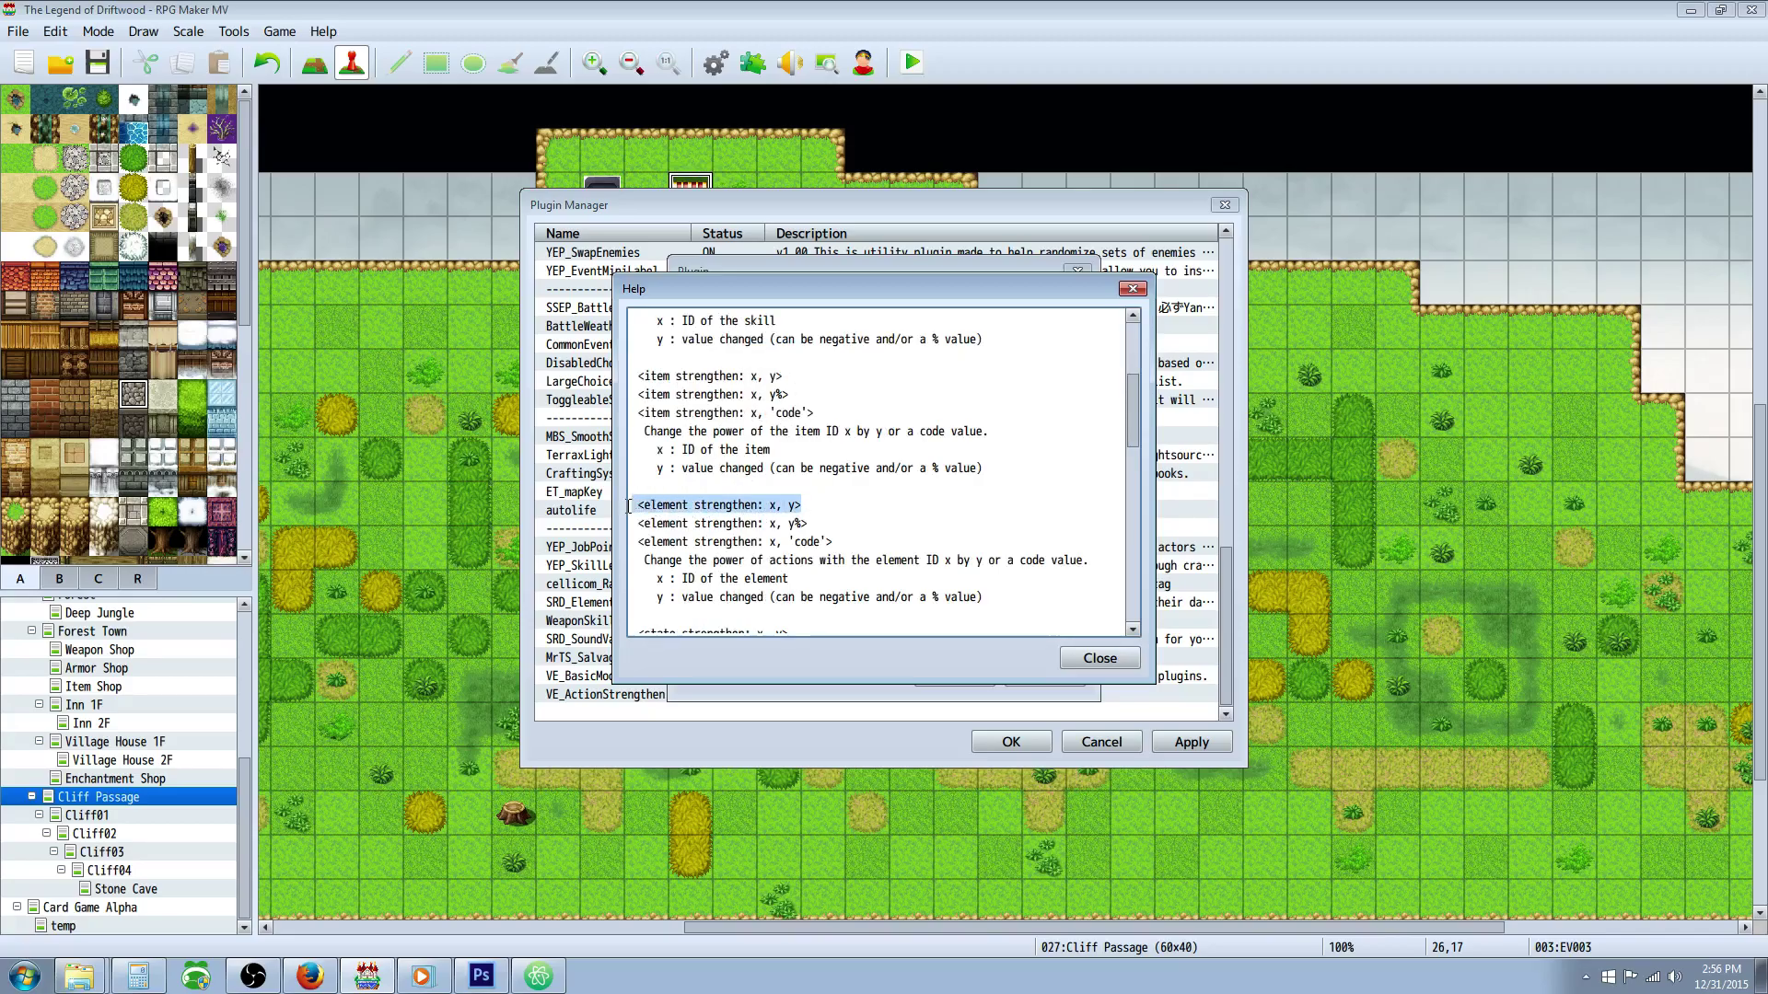
{"action": "left_click", "coordinate": [1092, 659]}
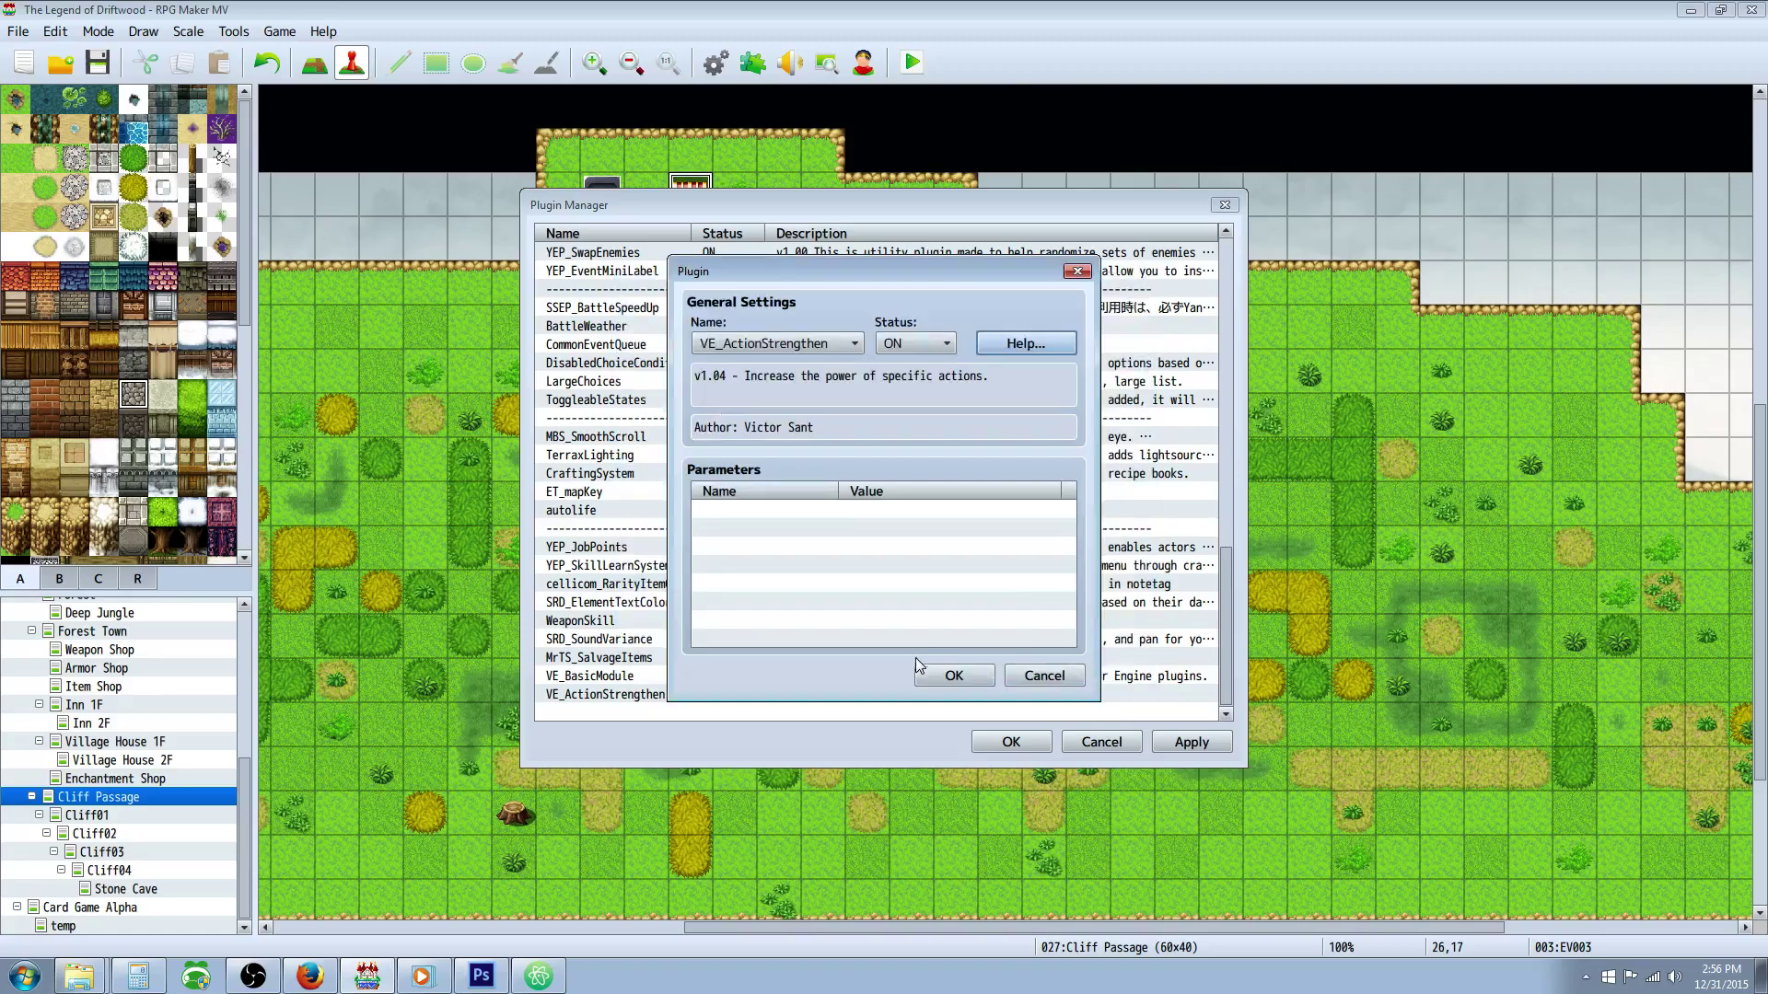
{"action": "left_click", "coordinate": [954, 673]}
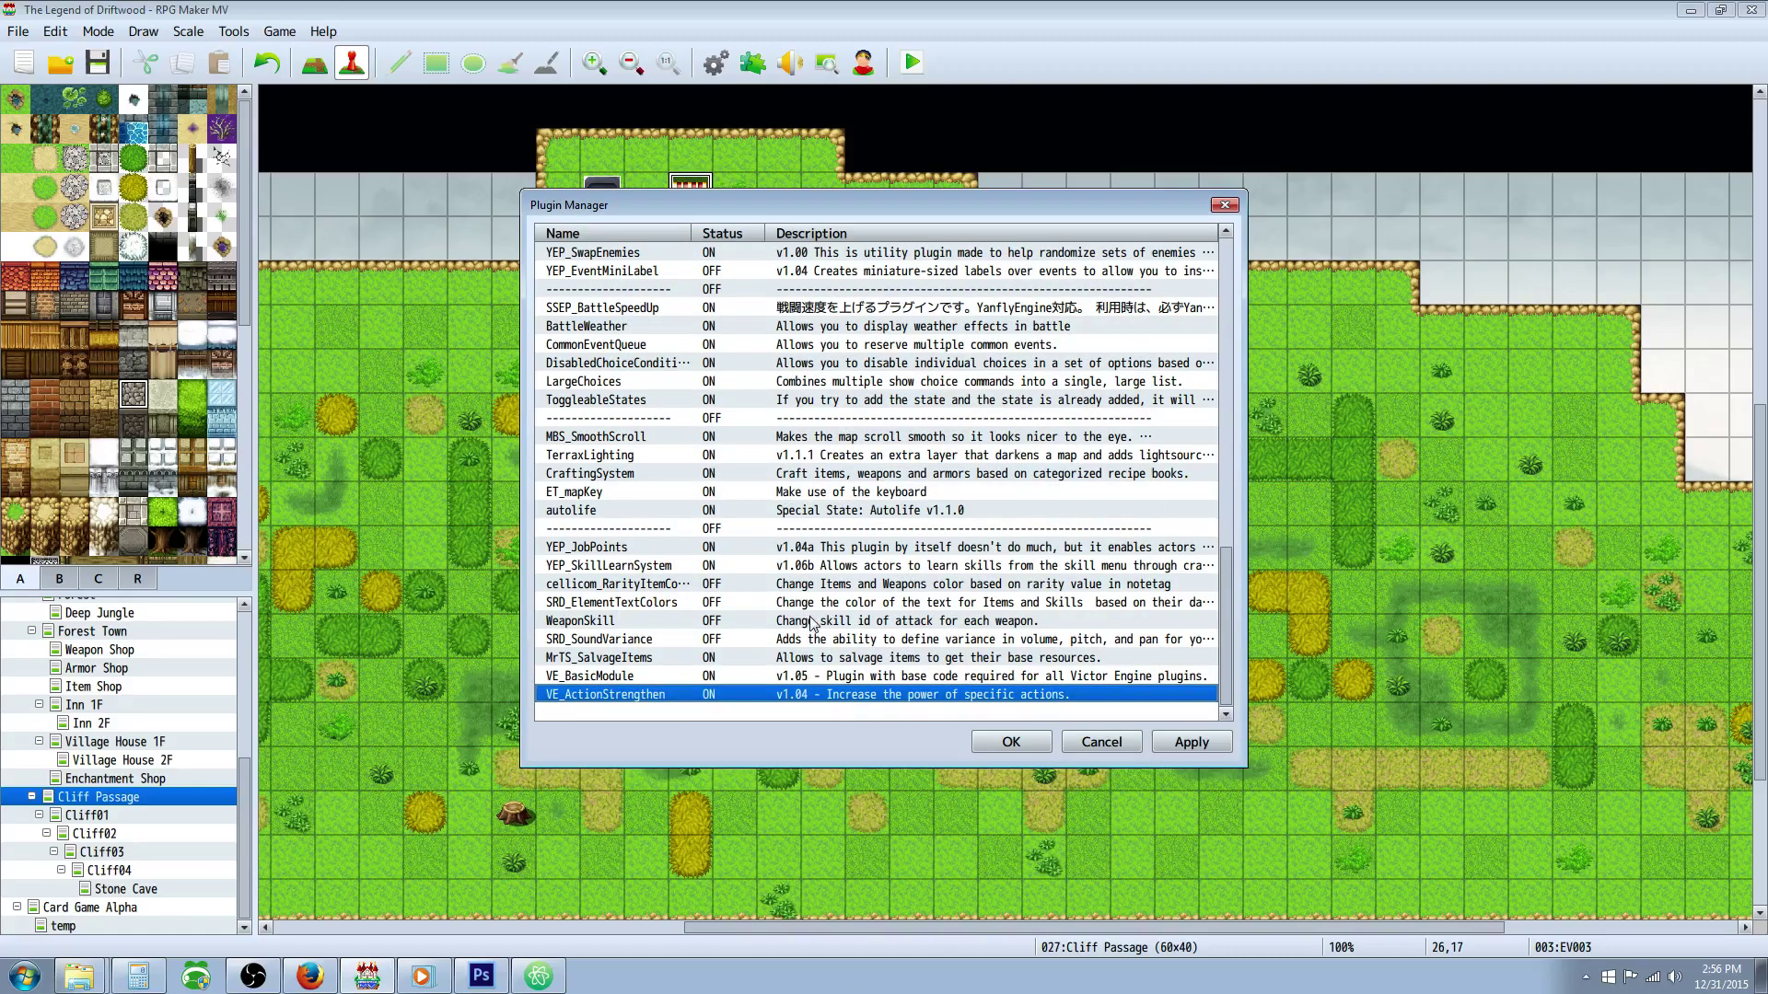
Read the help text of the VE_BasicModule plugin and close its settings
{"action": "left_click", "coordinate": [635, 678]}
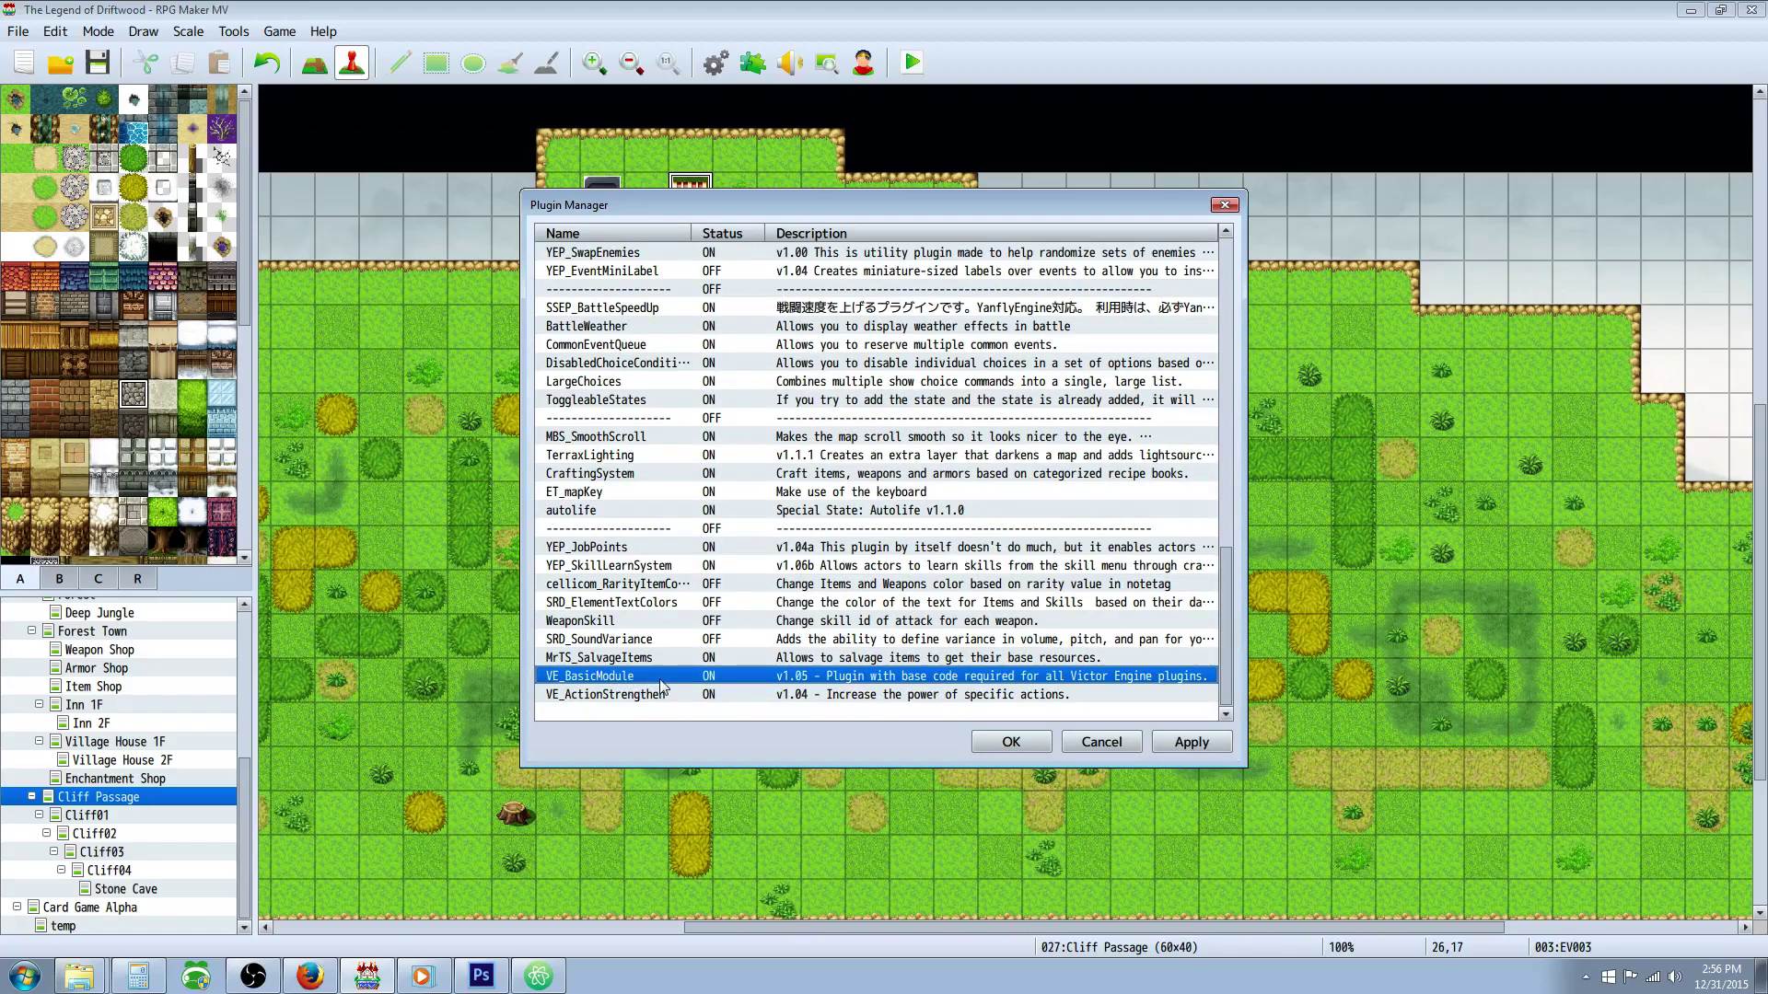
{"action": "double_click", "coordinate": [810, 677]}
{"action": "left_click", "coordinate": [998, 346]}
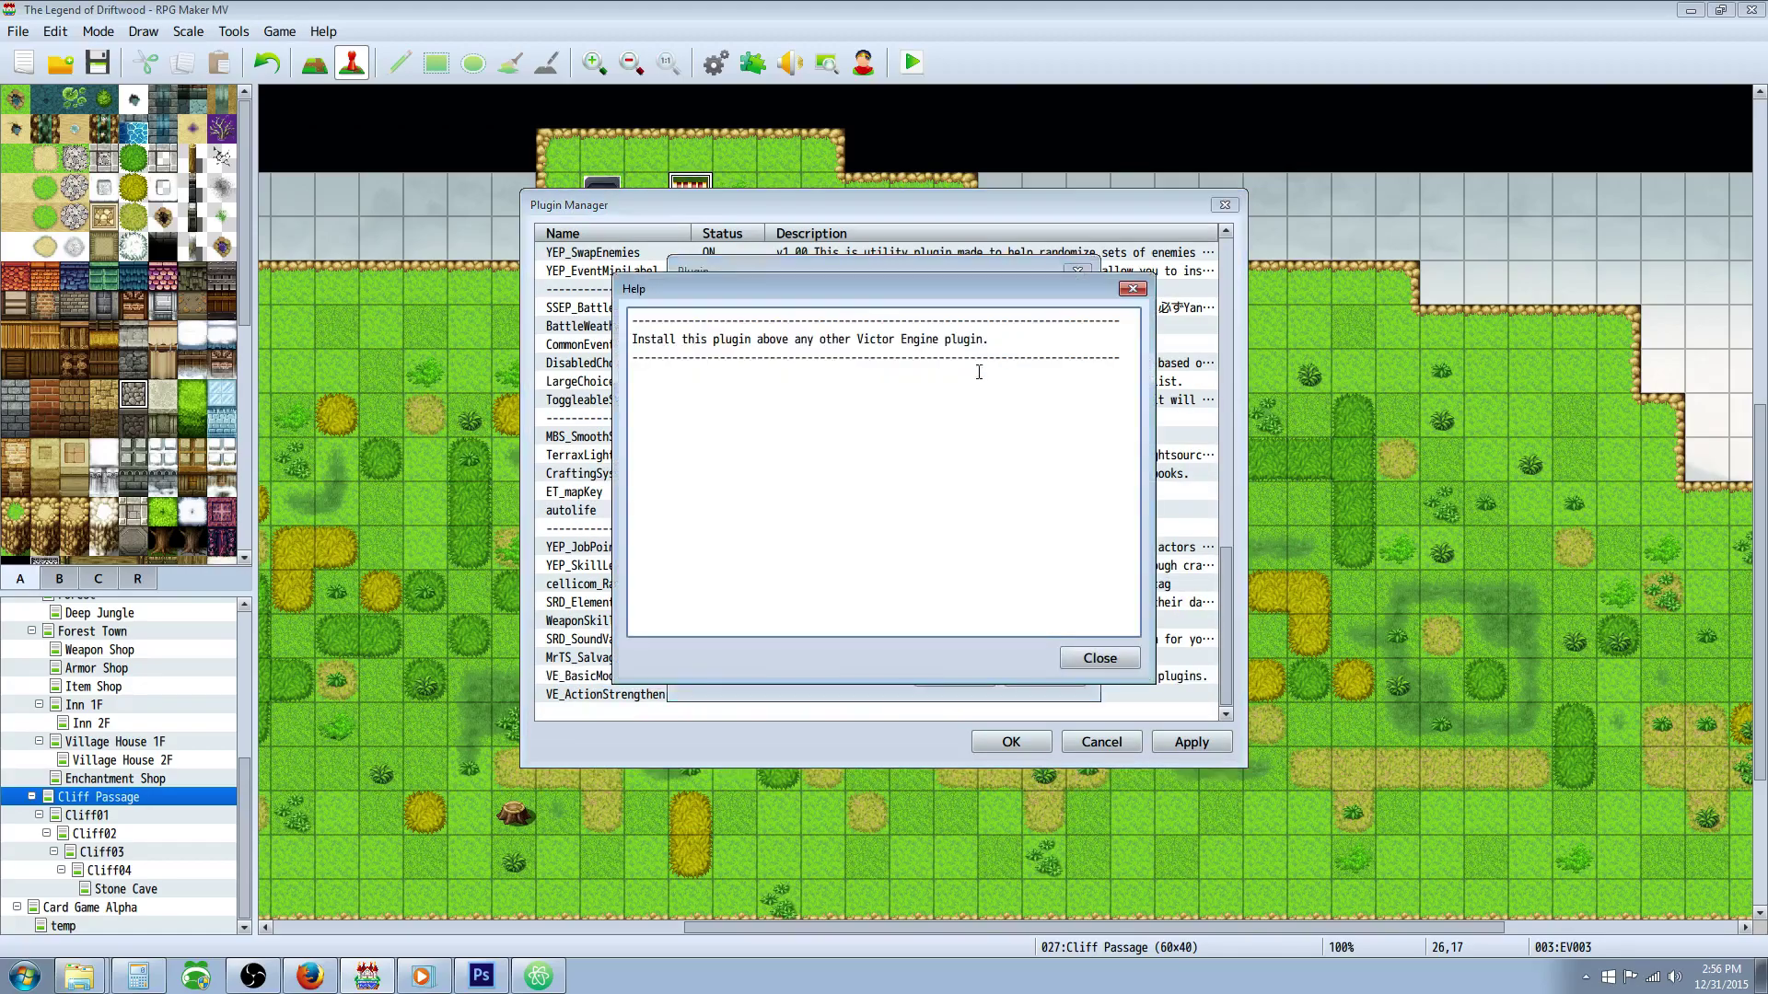
{"action": "left_click", "coordinate": [1097, 658]}
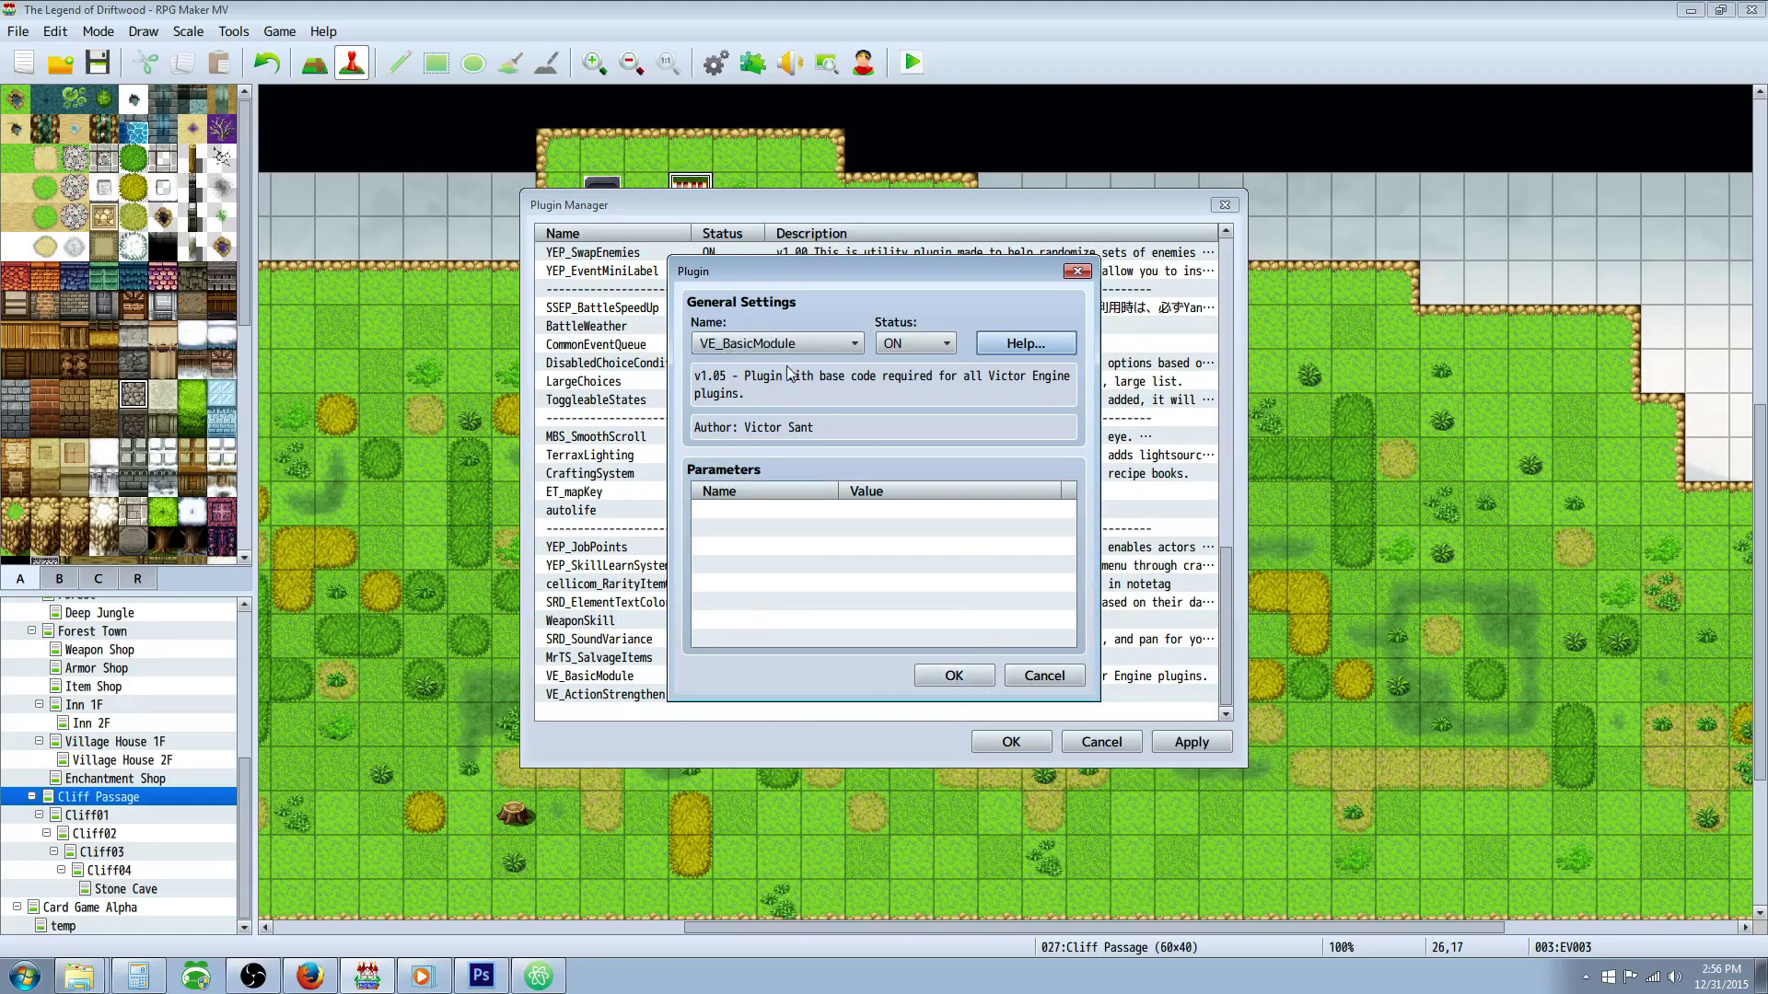
{"action": "left_click", "coordinate": [957, 676]}
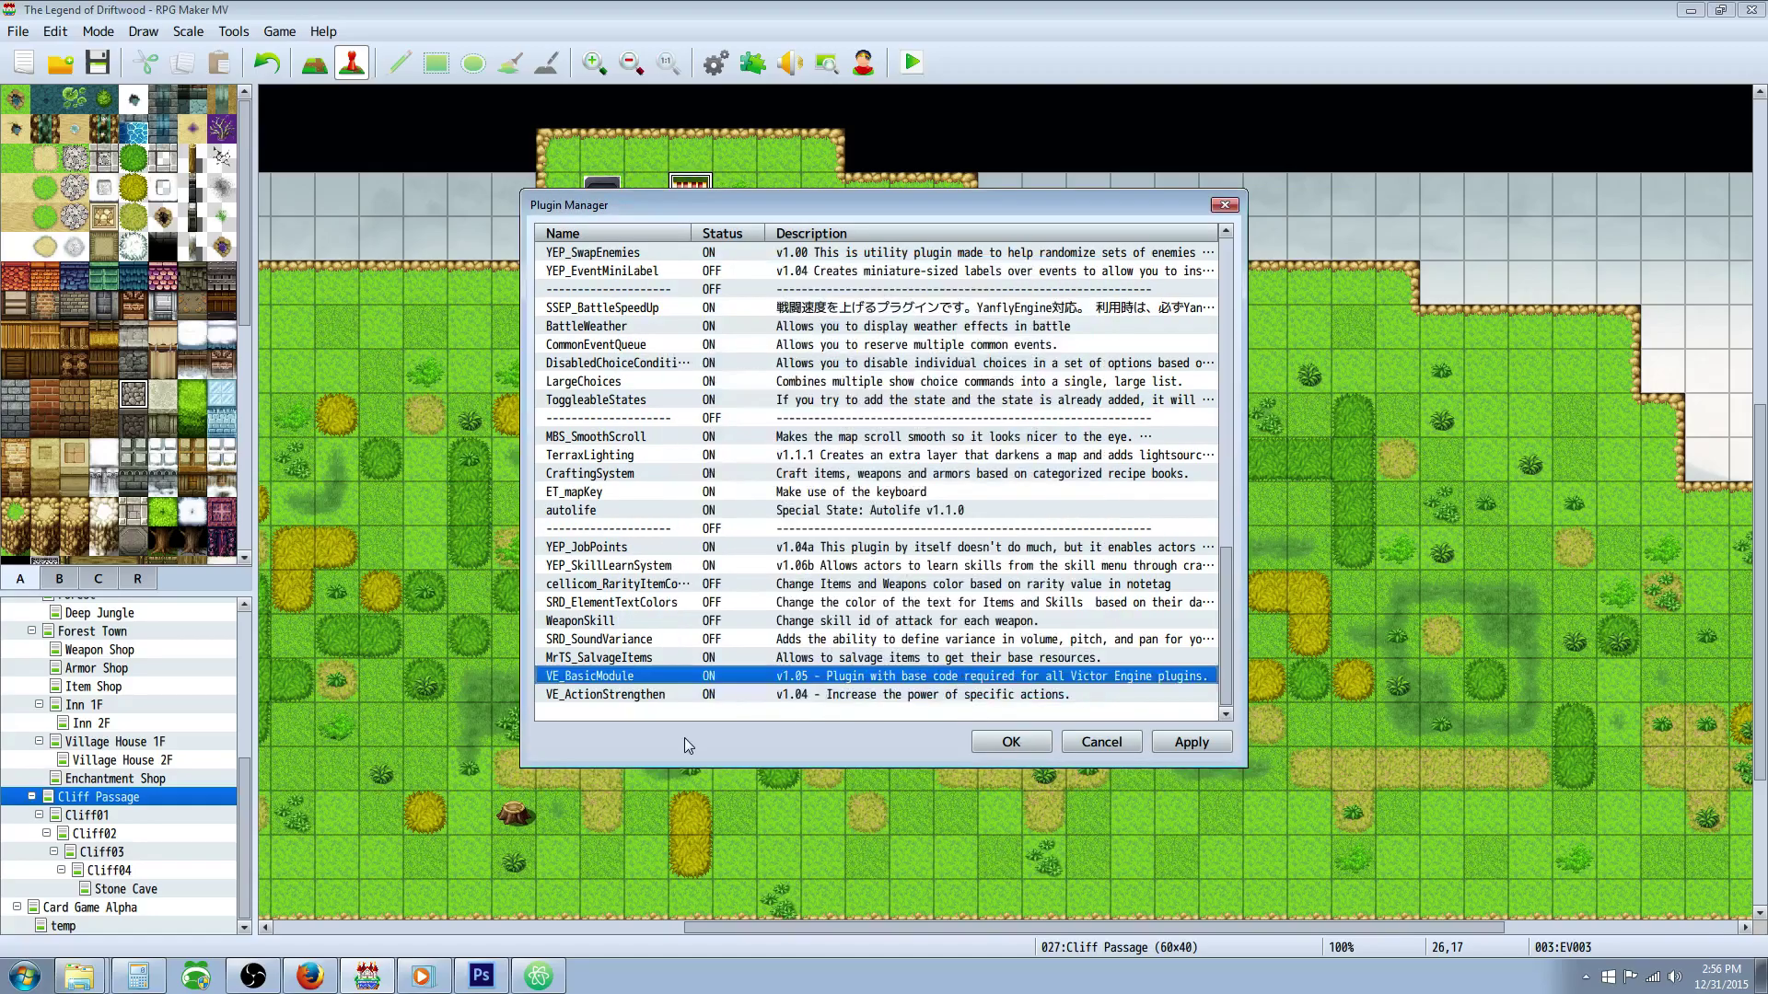
Check the VE_ActionStrengthen plugin's settings and close the Plugin Manager
{"action": "left_click", "coordinate": [613, 697]}
{"action": "double_click", "coordinate": [691, 697]}
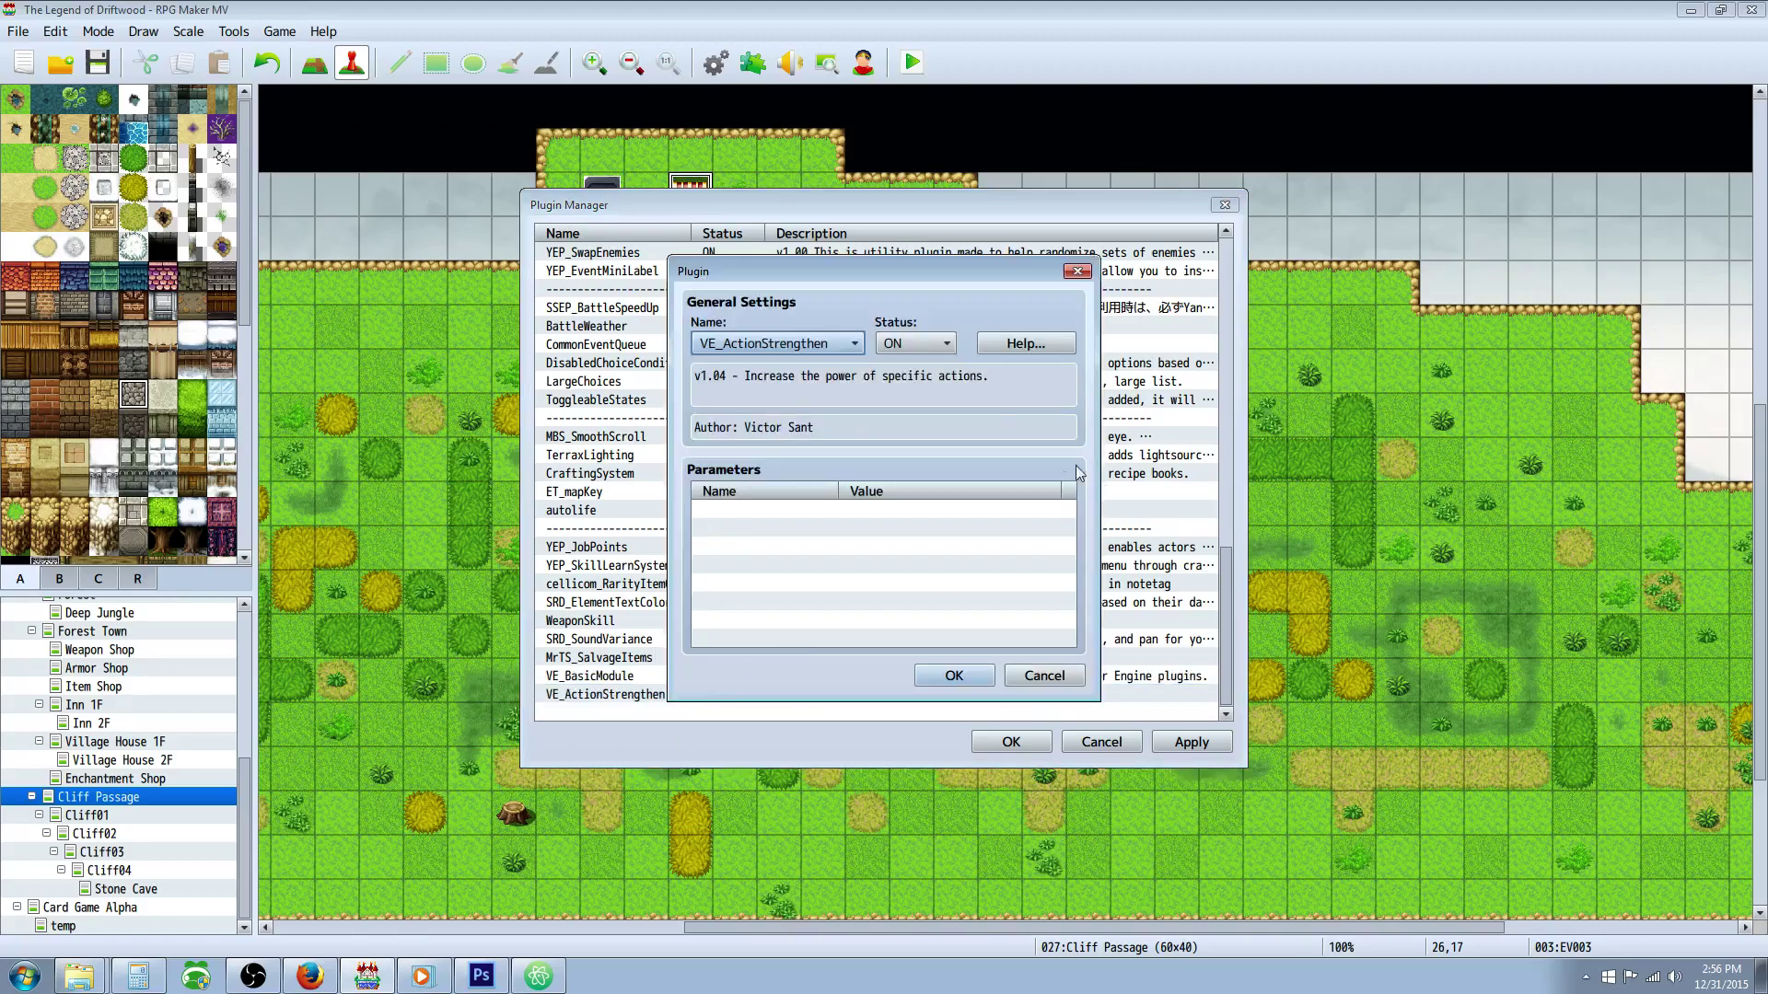
{"action": "left_click", "coordinate": [981, 701]}
{"action": "left_click", "coordinate": [1011, 742]}
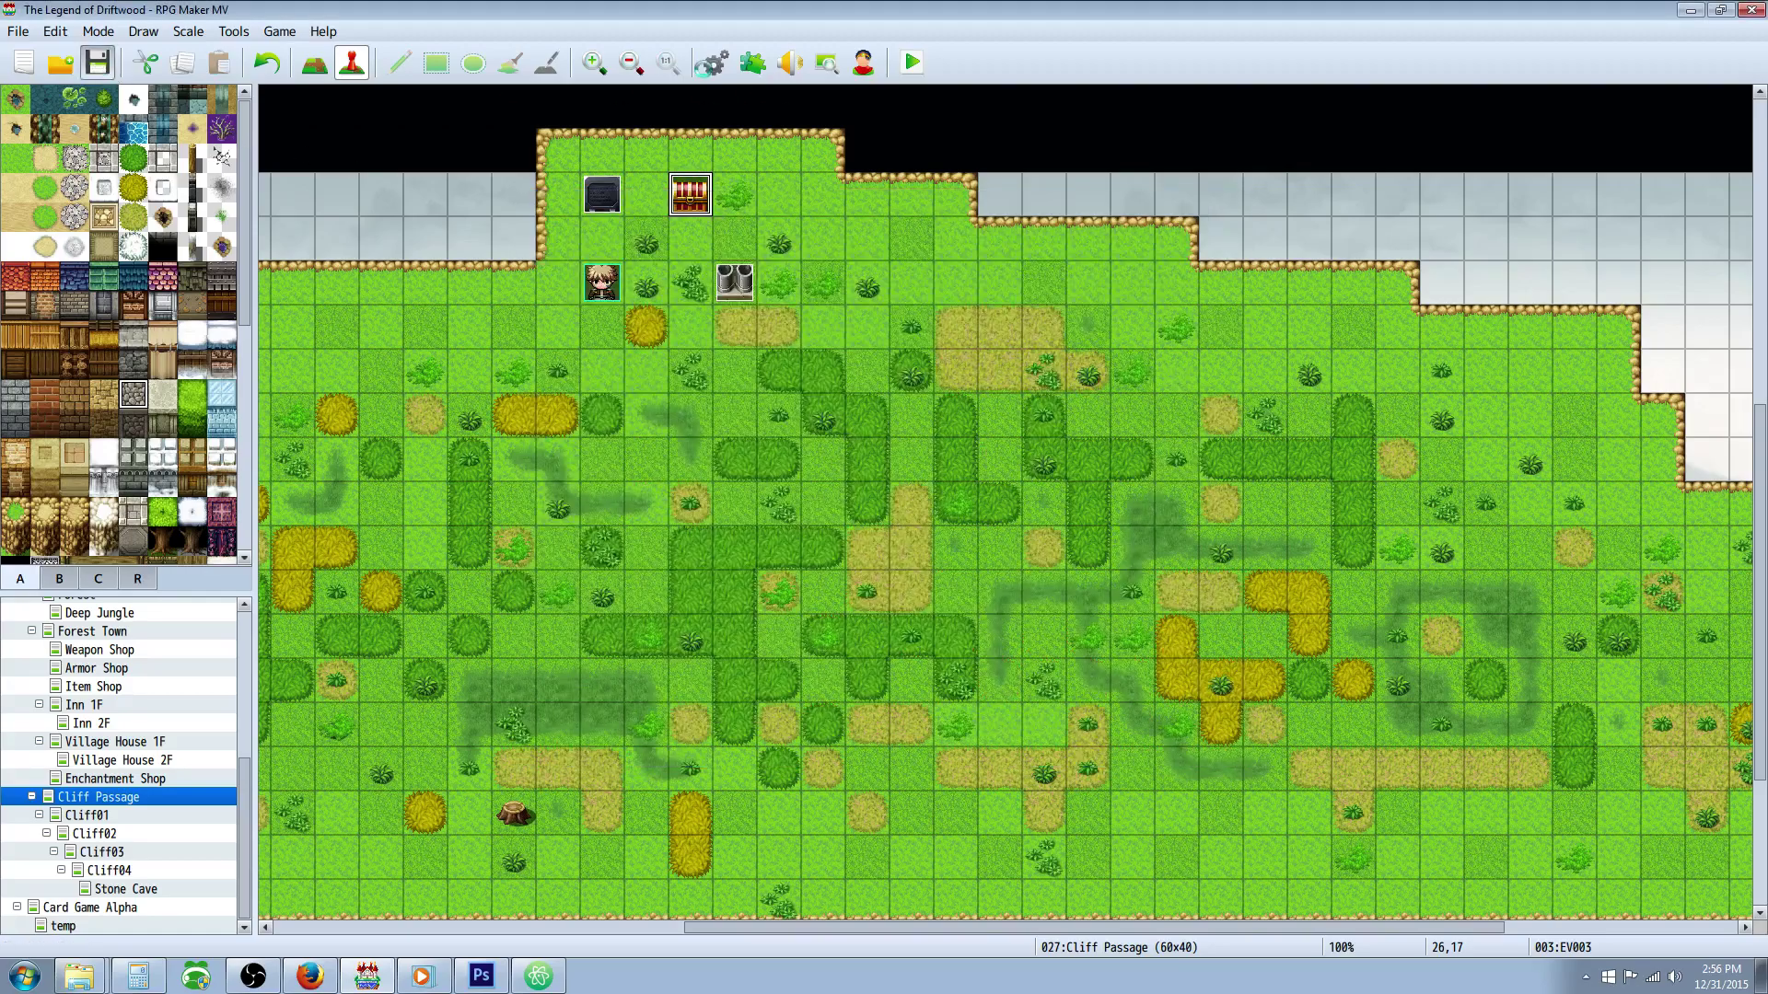
Open the database at the Hot Rock armor and examine the Fire Potency entry in its description
{"action": "key", "text": "F9"}
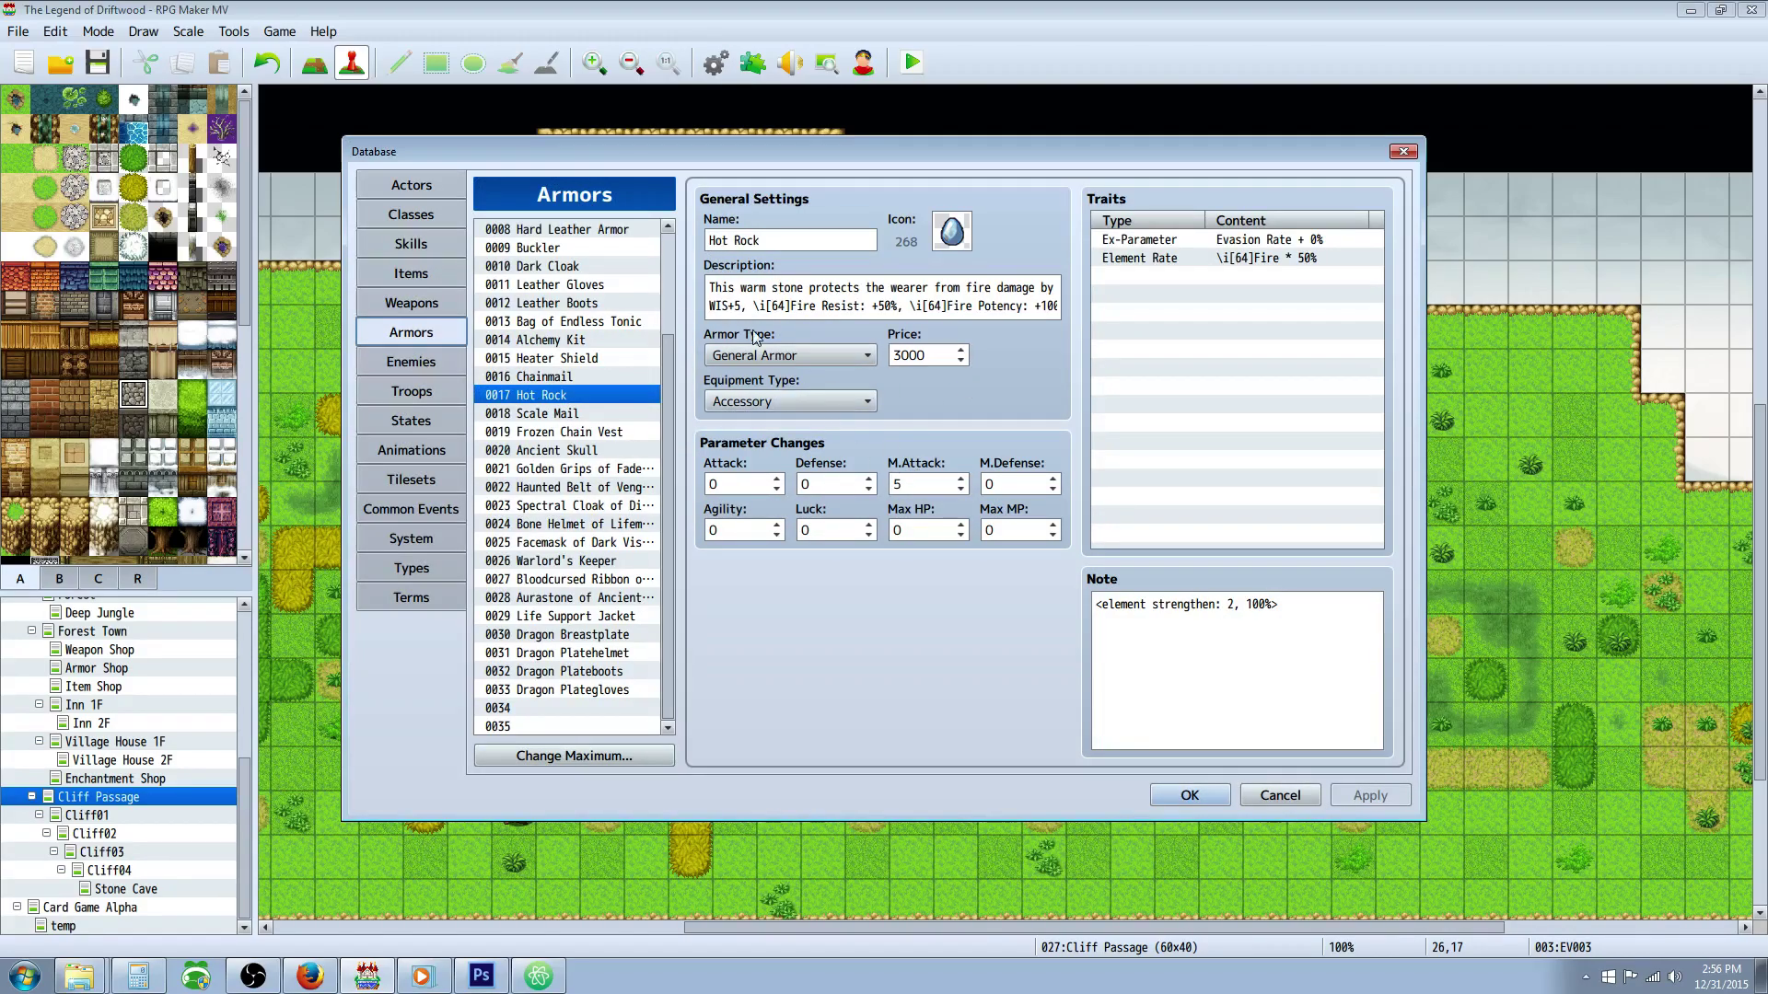
{"action": "left_click", "coordinate": [939, 306]}
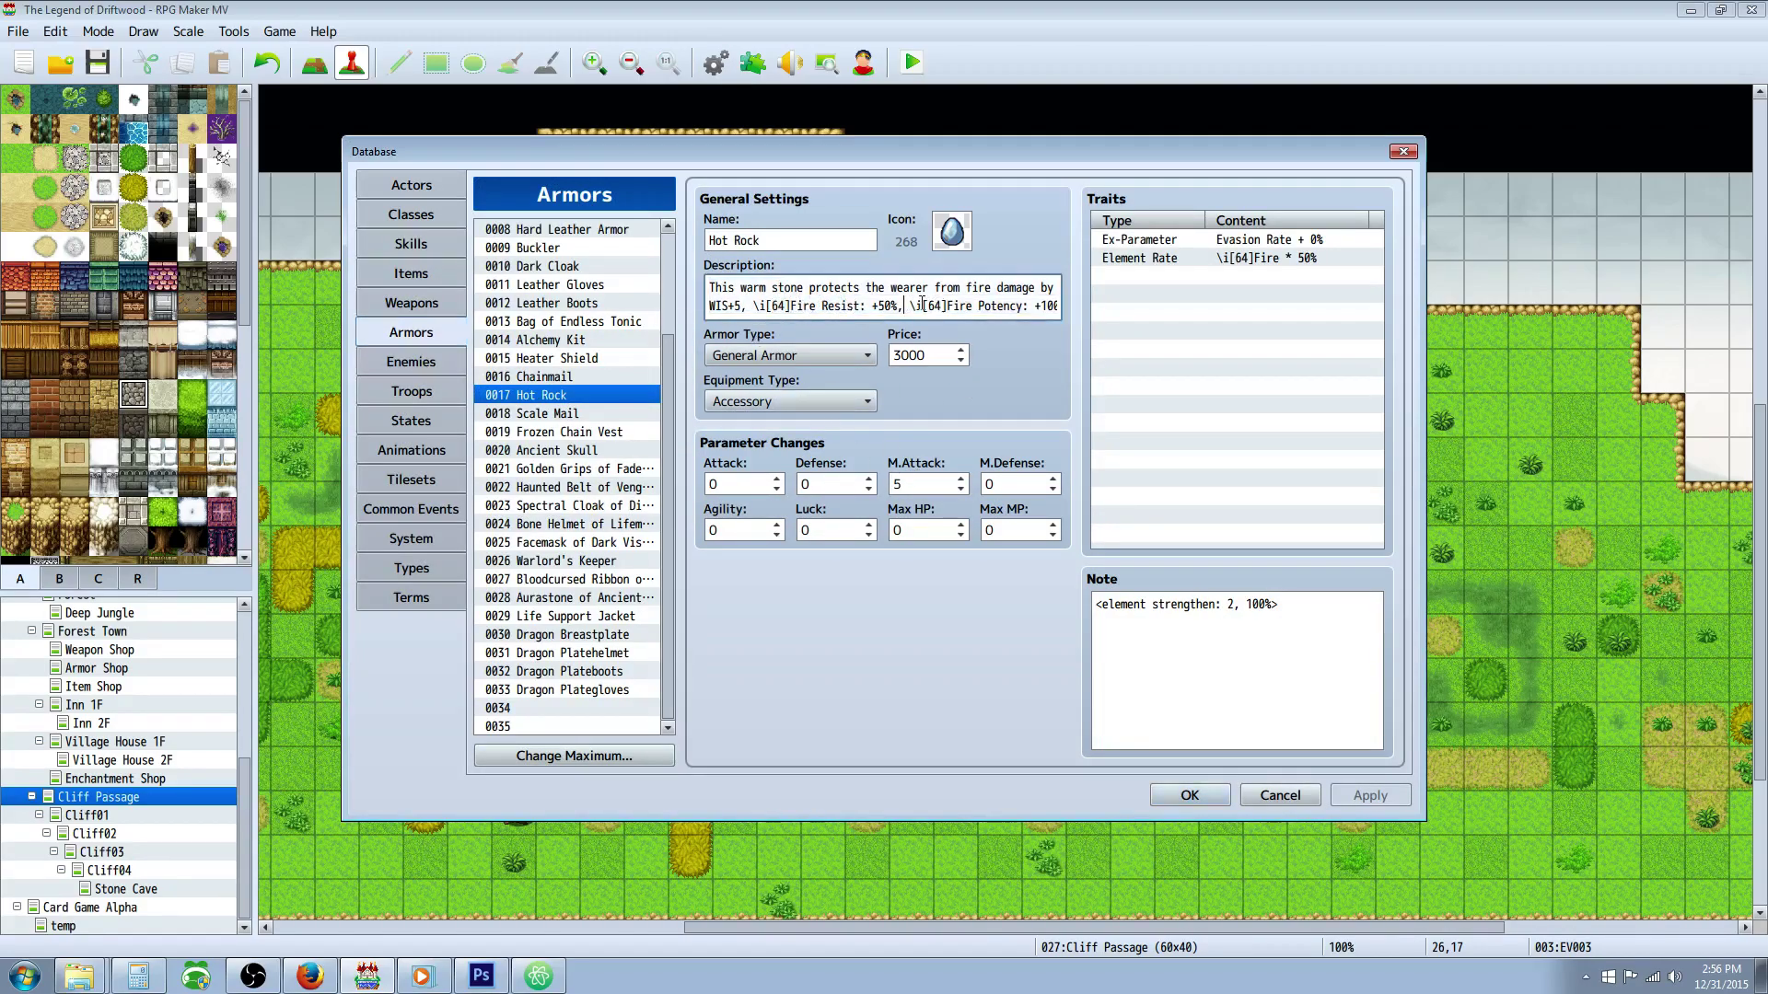
{"action": "left_click_drag", "start_coordinate": [921, 305], "coordinate": [1094, 318]}
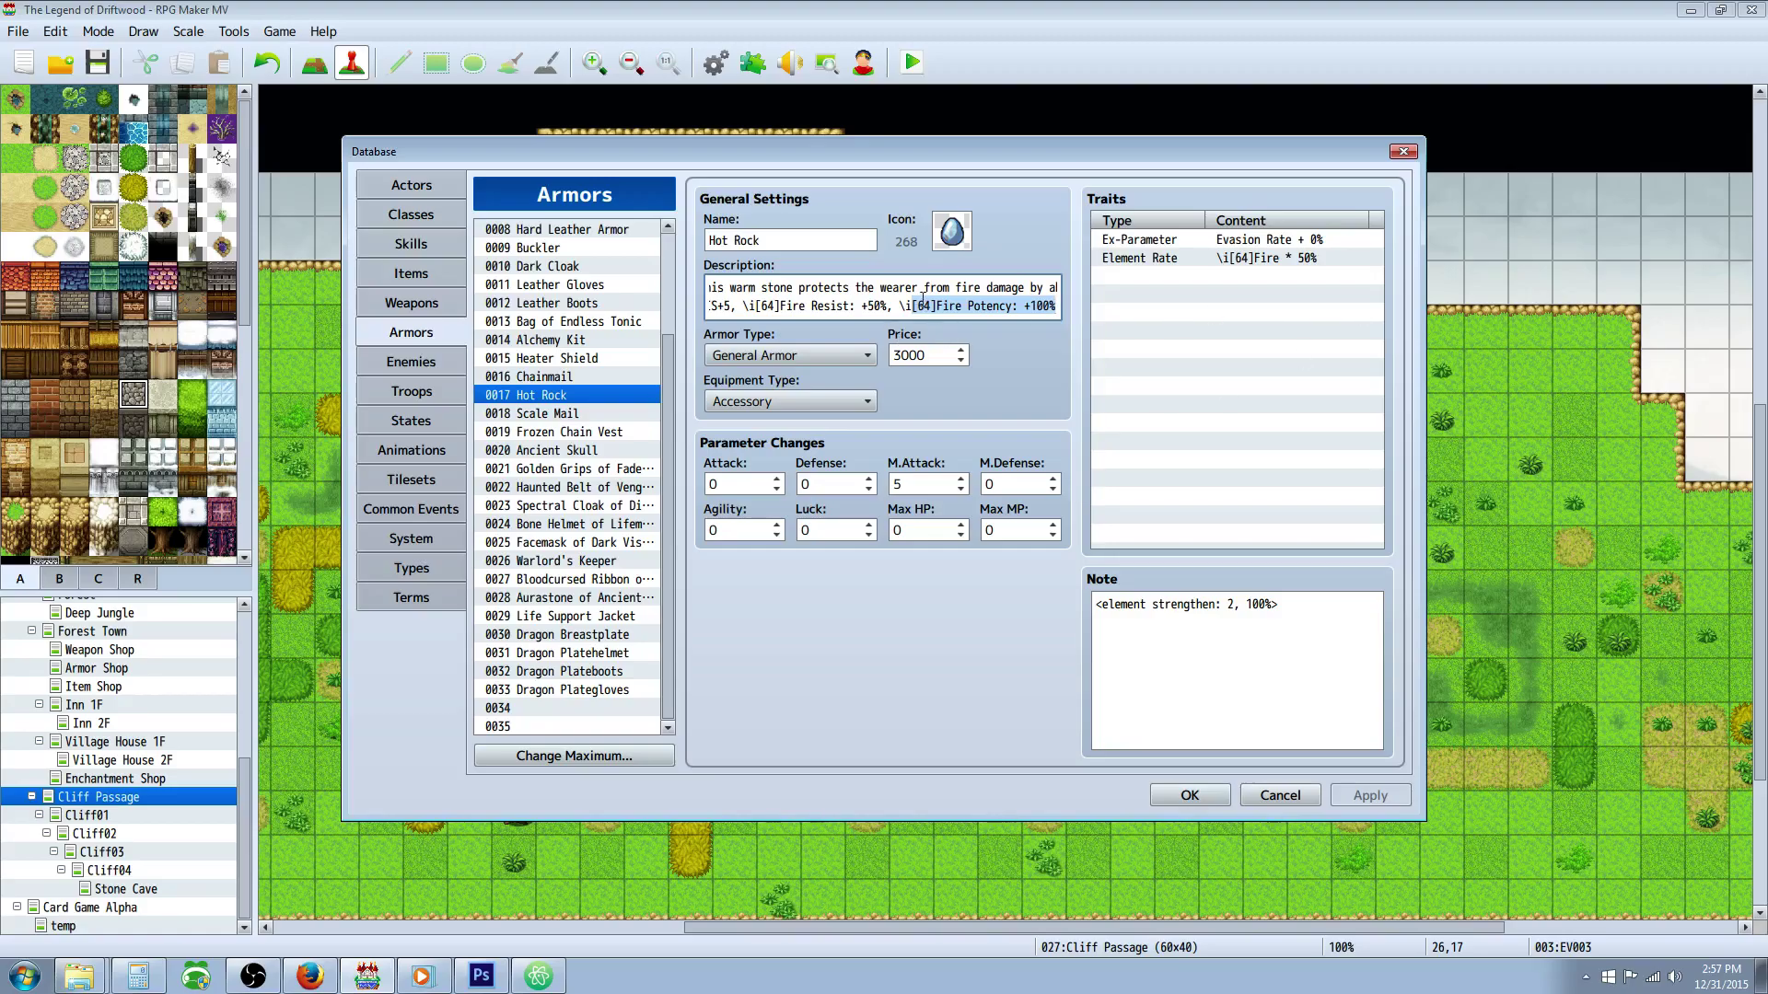
{"action": "left_click", "coordinate": [921, 304]}
{"action": "left_click_drag", "start_coordinate": [895, 304], "coordinate": [1057, 305]}
Compare Hot Rock's Fire Potency description with the element strengthen notetag in its note
{"action": "left_click_drag", "start_coordinate": [1095, 604], "coordinate": [1229, 604]}
{"action": "triple_click", "coordinate": [956, 305]}
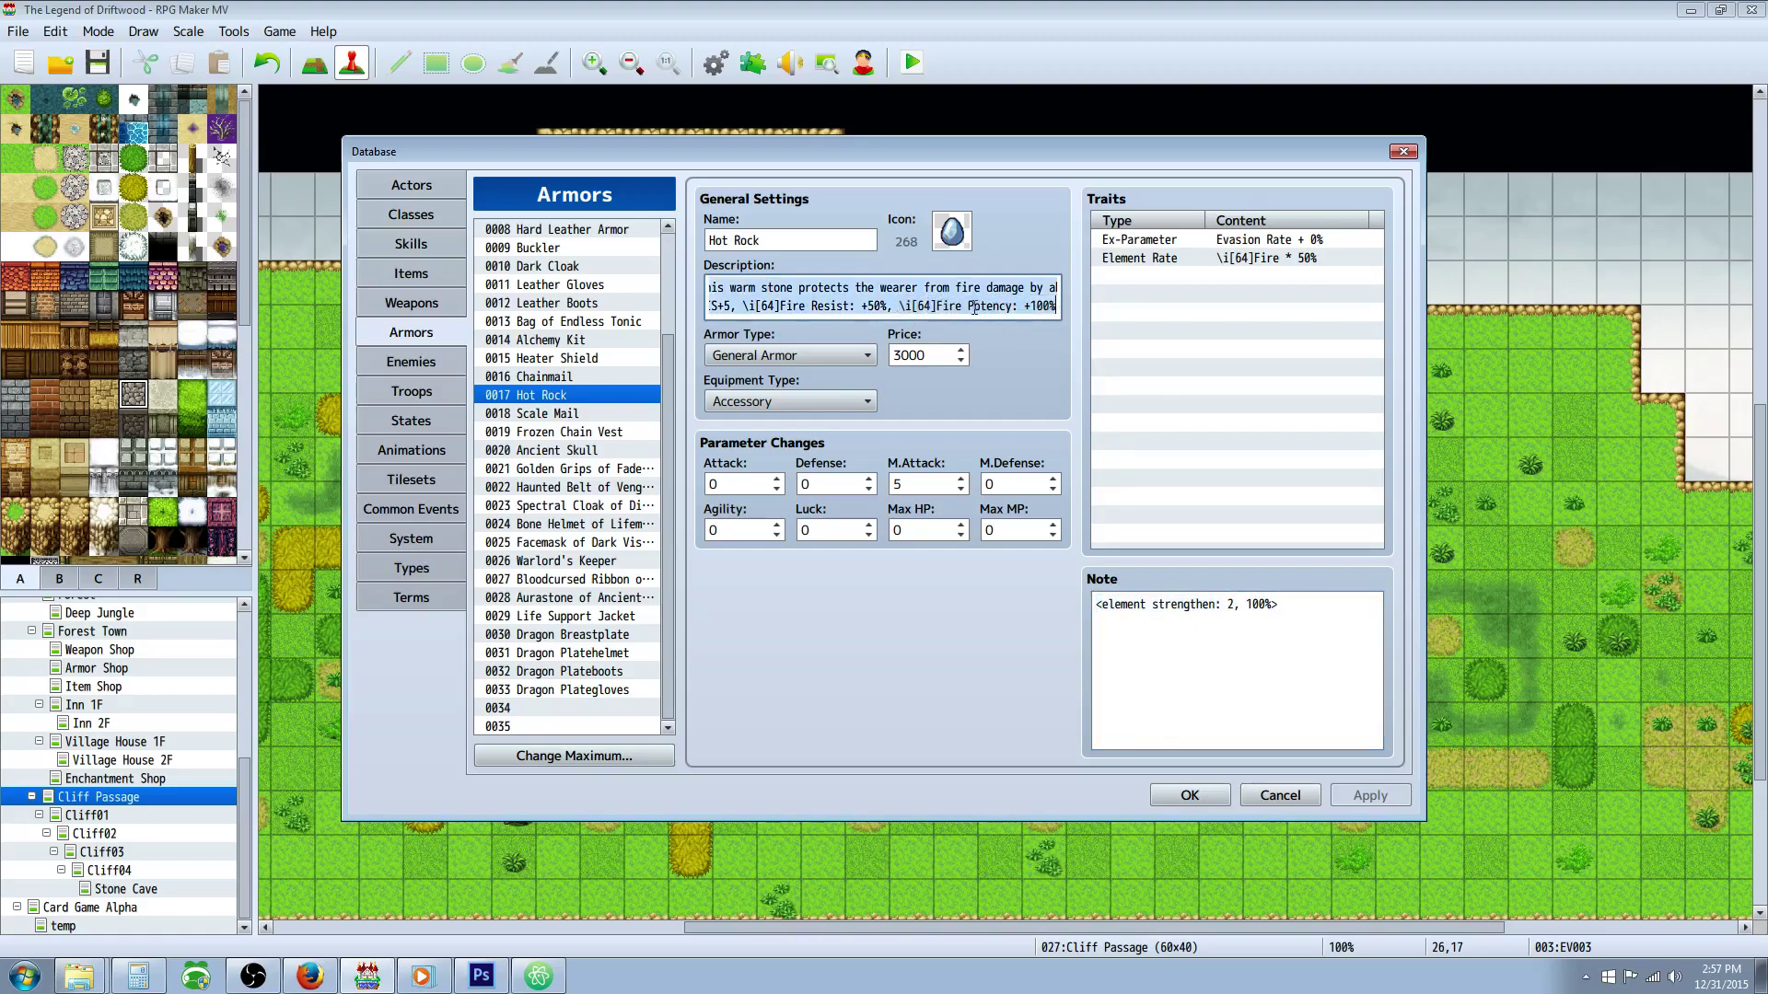
{"action": "left_click_drag", "start_coordinate": [898, 304], "coordinate": [1075, 313]}
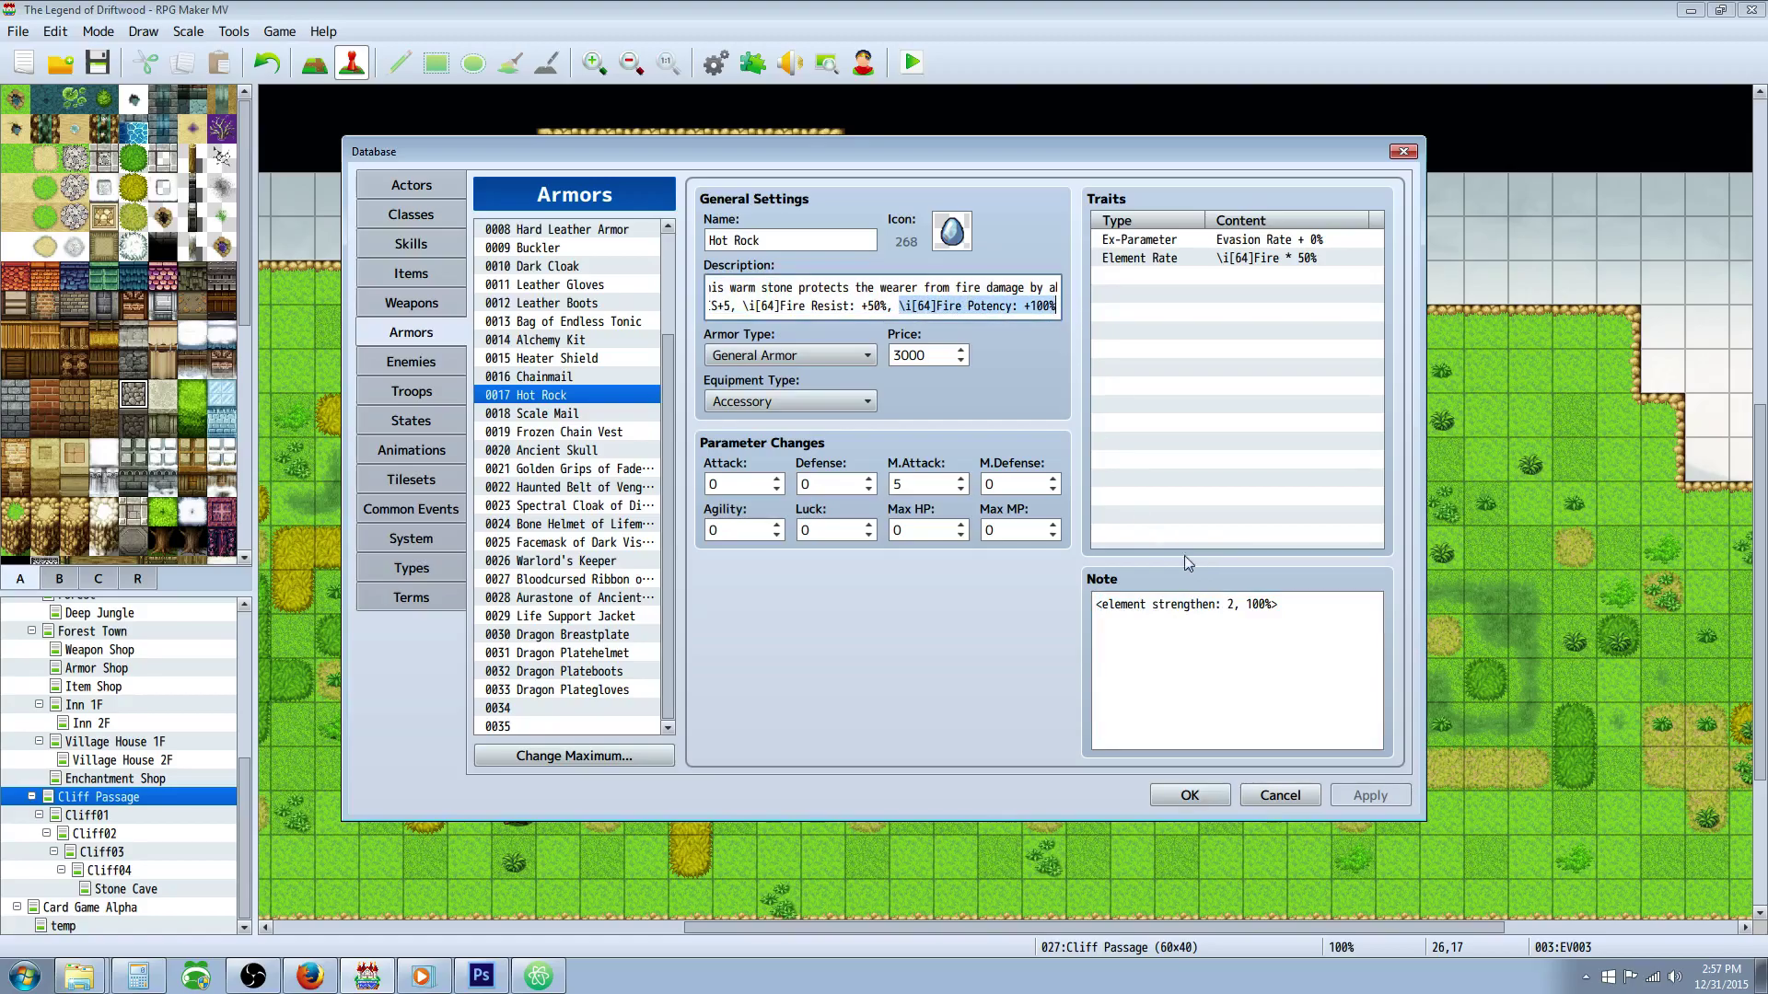
{"action": "left_click_drag", "start_coordinate": [1096, 604], "coordinate": [1305, 611]}
{"action": "left_click", "coordinate": [1175, 624]}
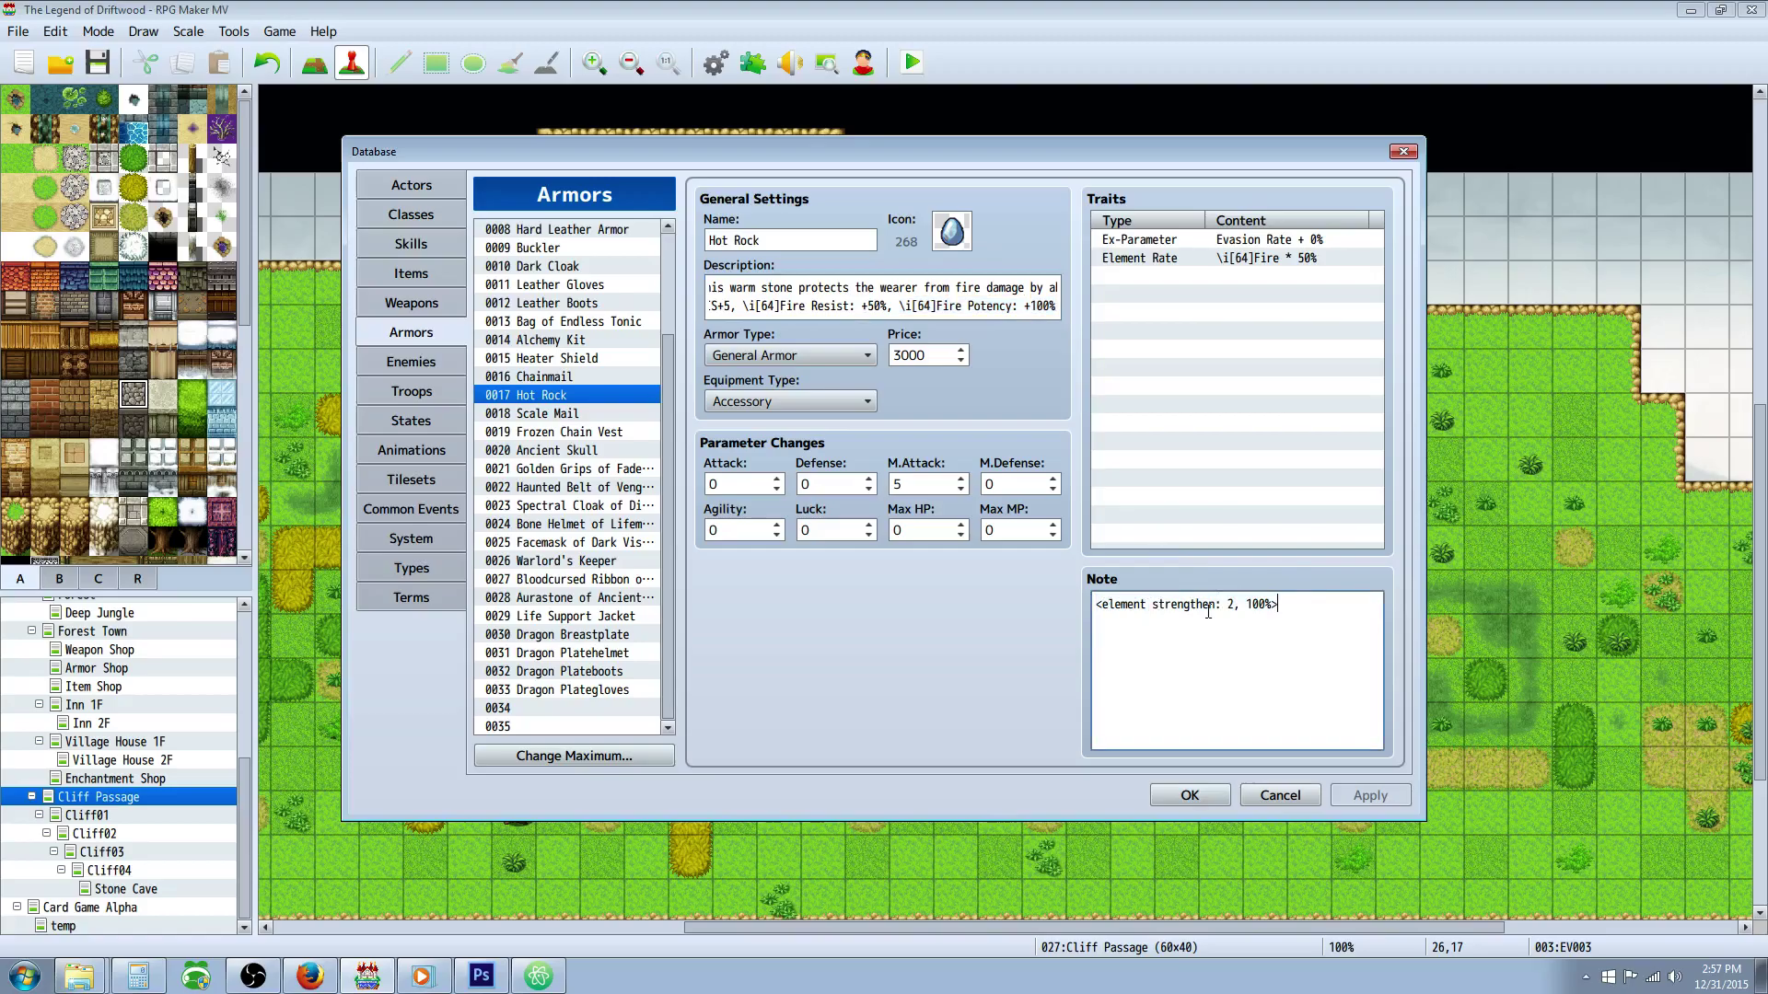
Look up the Fire element in the database's element types to match the ID in Hot Rock's notetag
{"action": "double_click", "coordinate": [1231, 604]}
{"action": "left_click", "coordinate": [410, 563]}
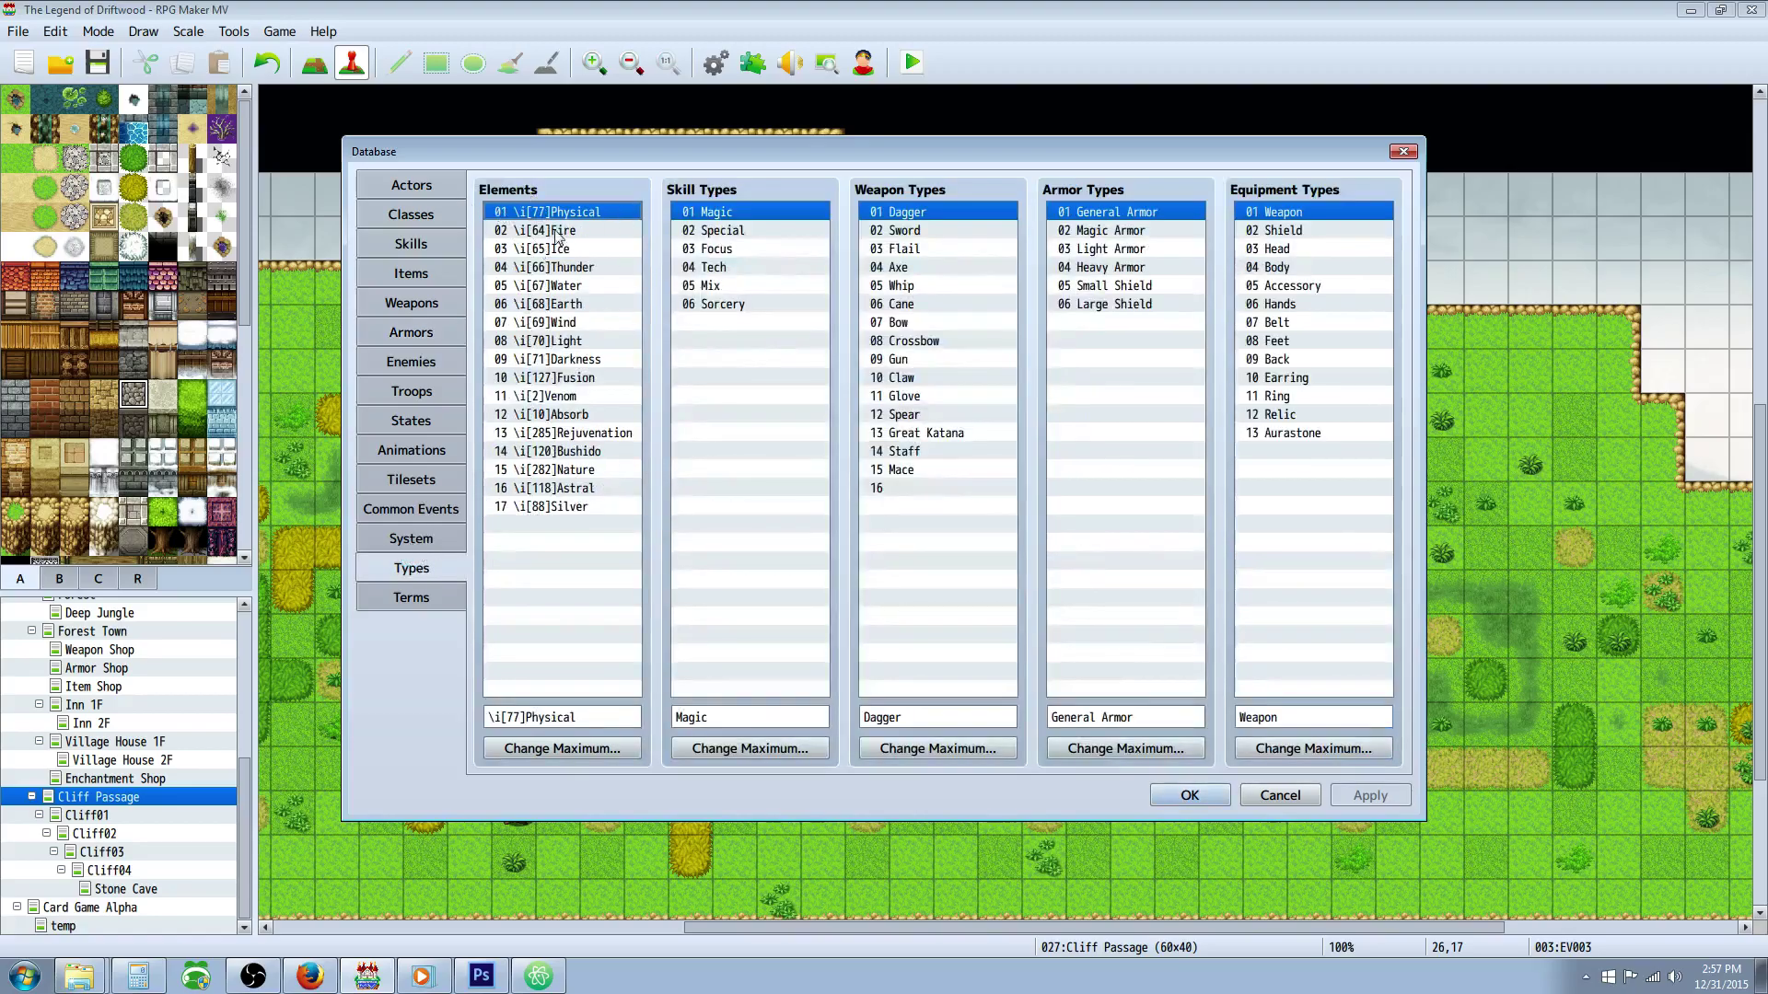
{"action": "left_click", "coordinate": [502, 233]}
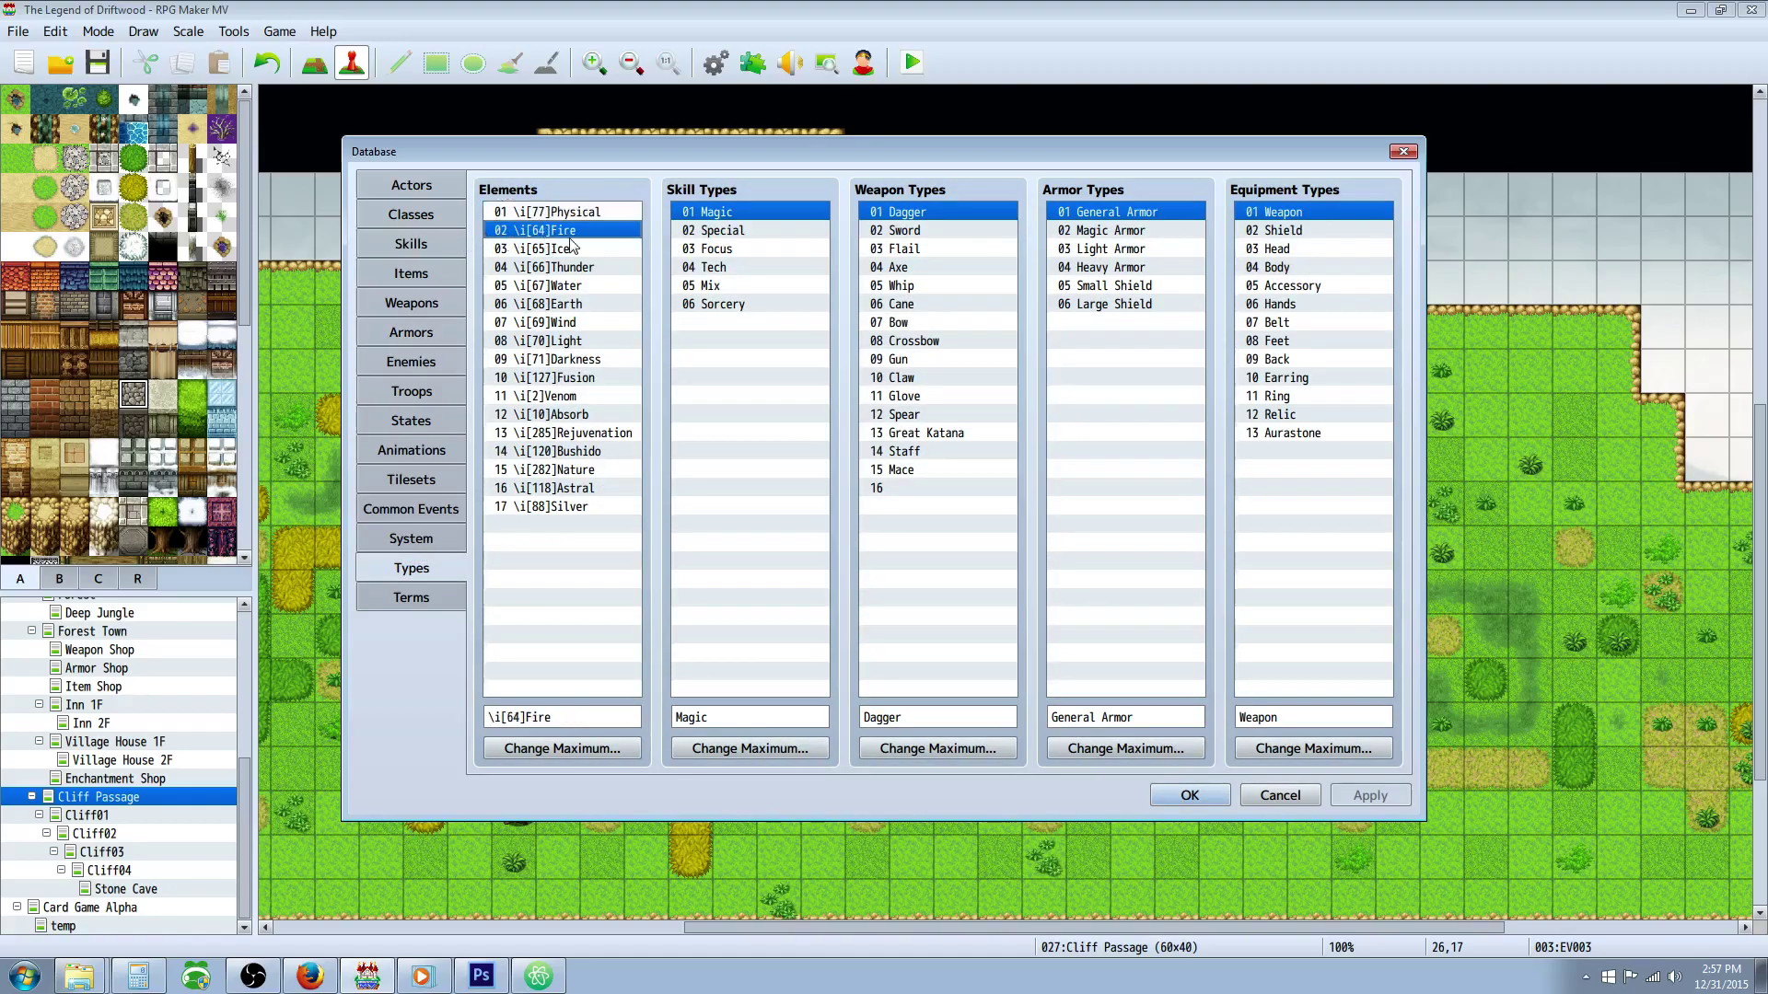
Return to the Hot Rock armor, examine the percentage in its element strengthen notetag, and close the database
{"action": "left_click", "coordinate": [412, 332]}
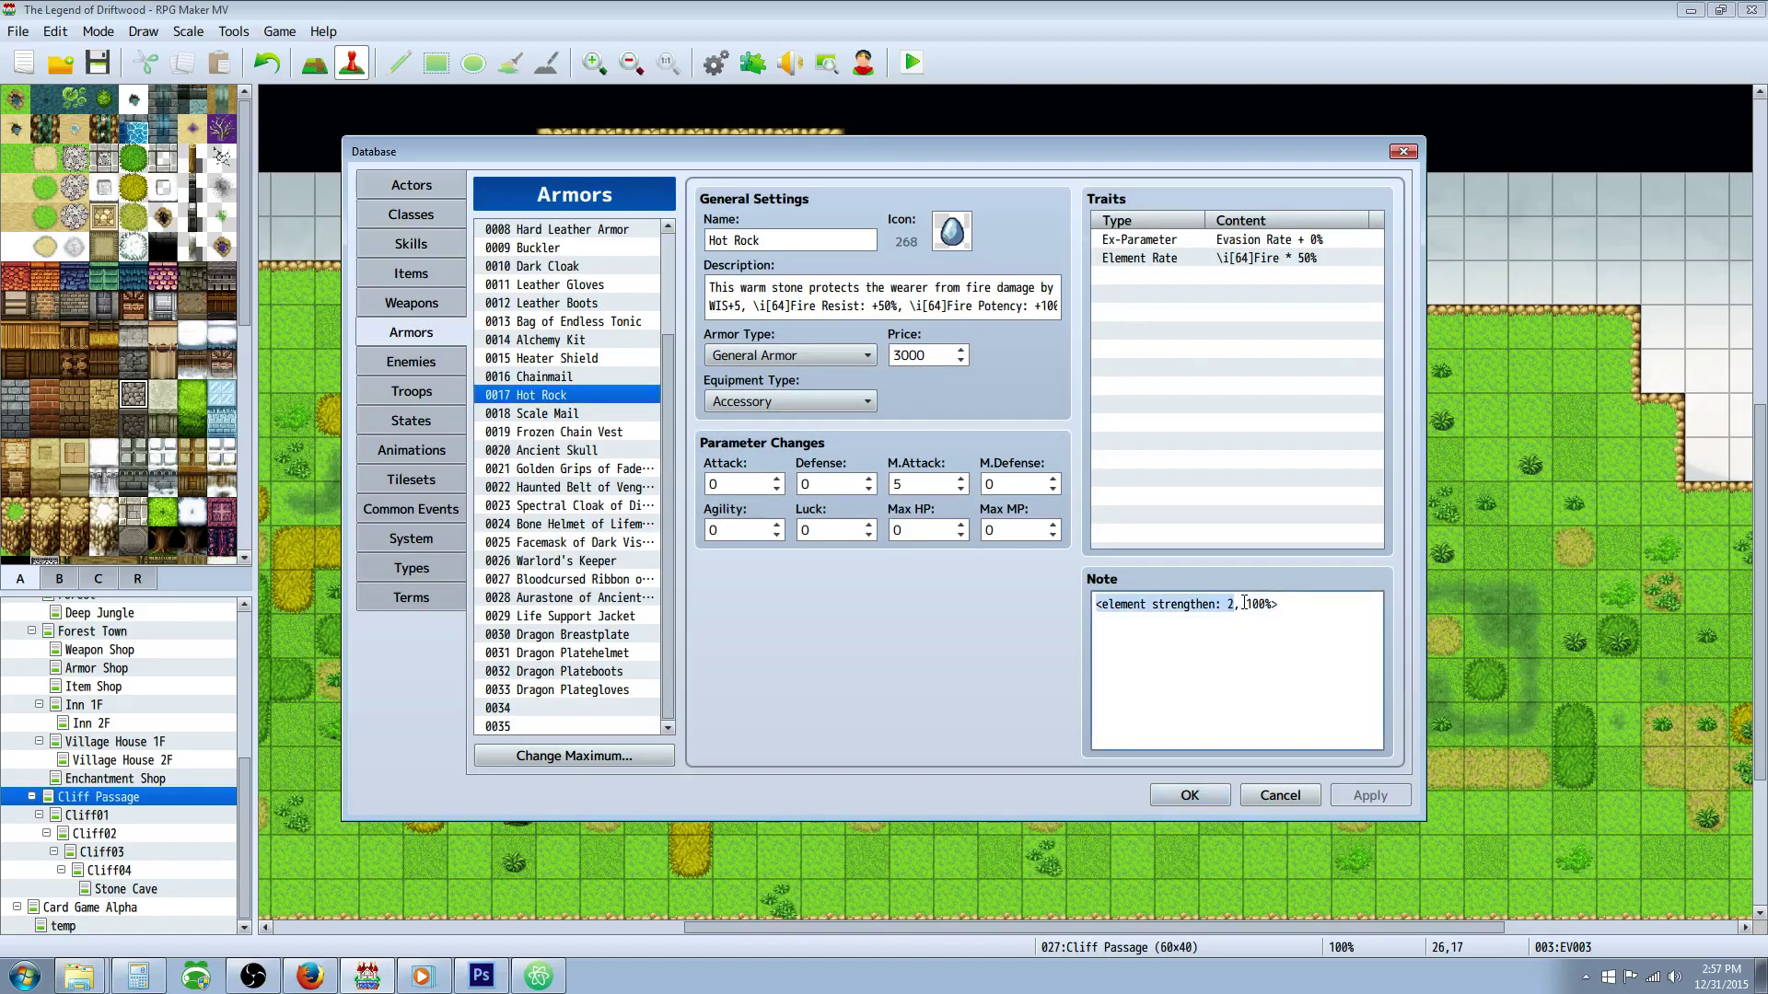
{"action": "left_click_drag", "start_coordinate": [1242, 605], "coordinate": [1274, 603]}
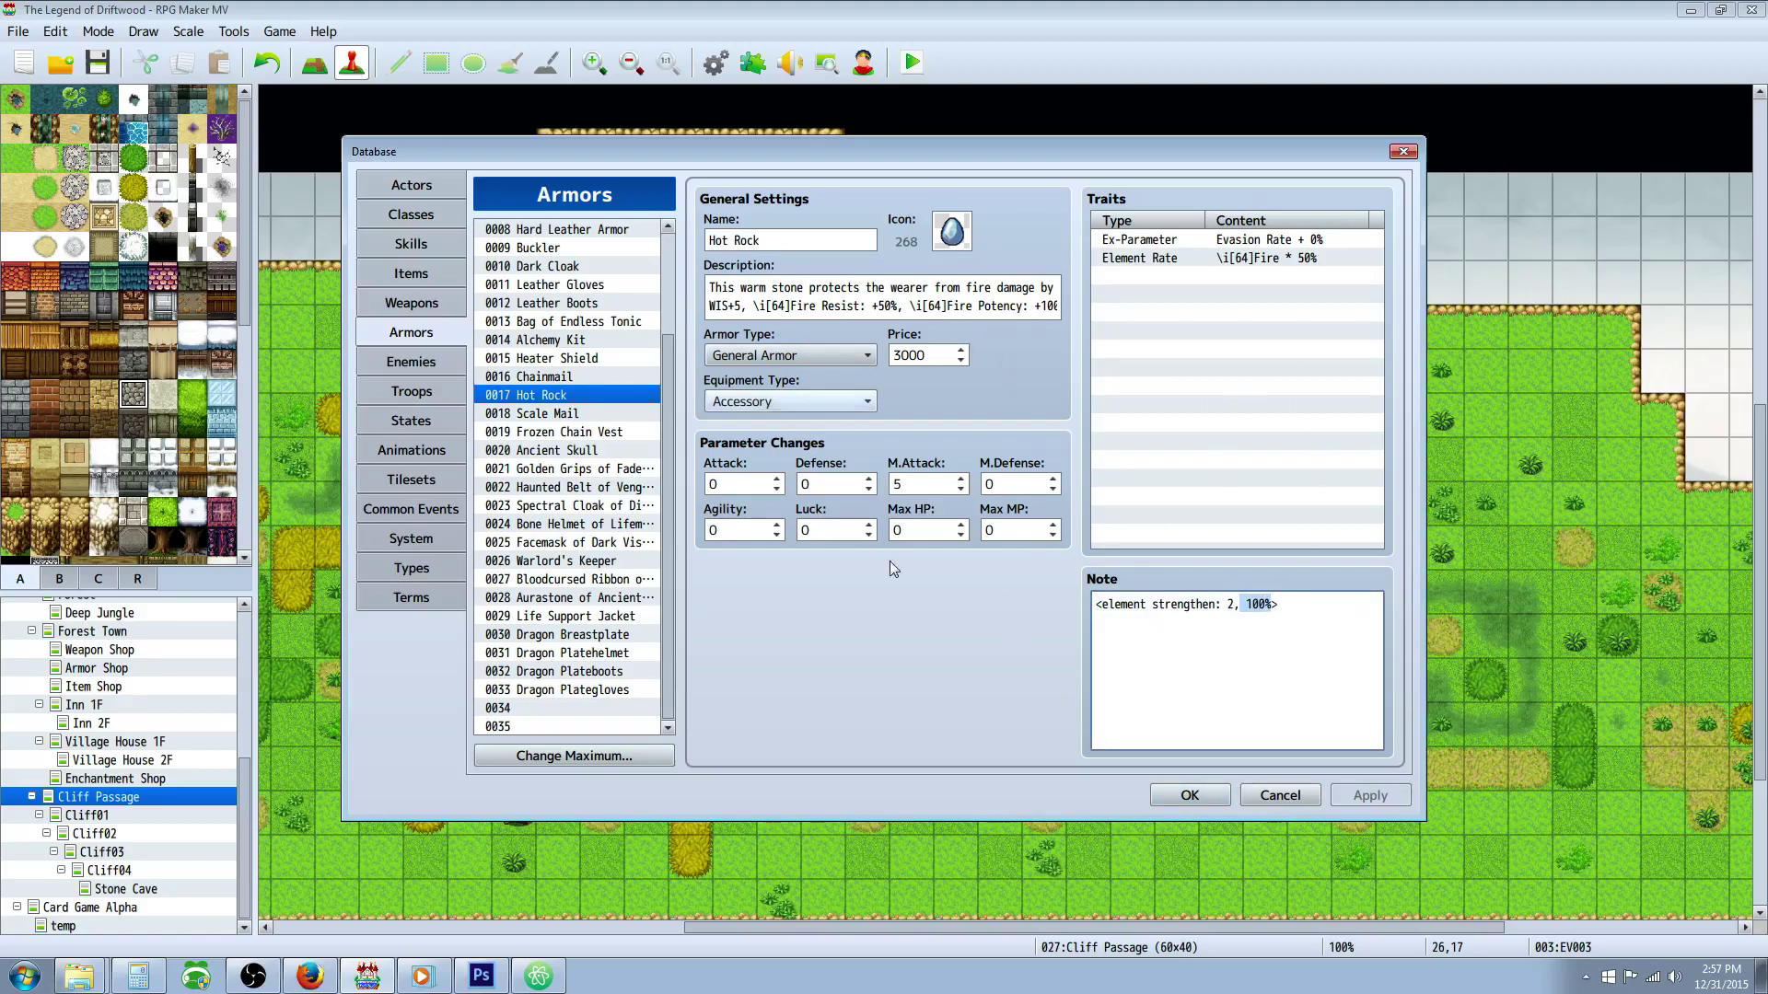
{"action": "left_click", "coordinate": [1211, 797]}
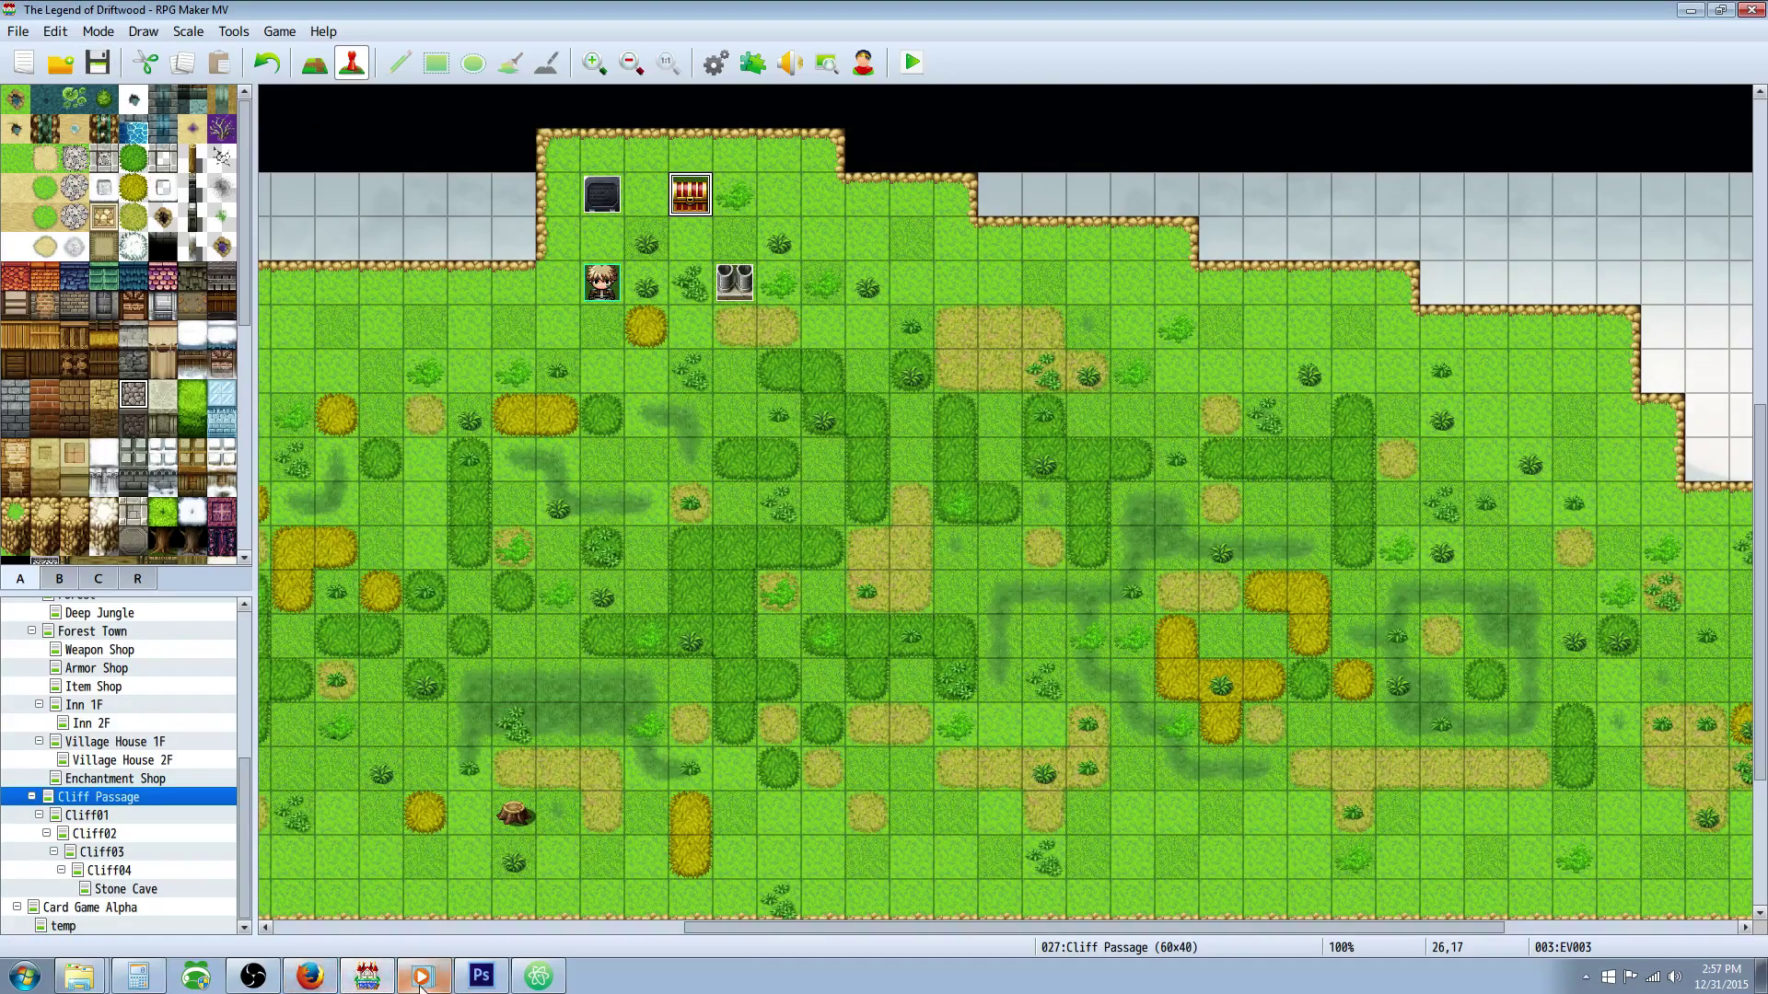
Start a playtest of the project, maximize the game window, and continue from the title screen
{"action": "left_click", "coordinate": [914, 63]}
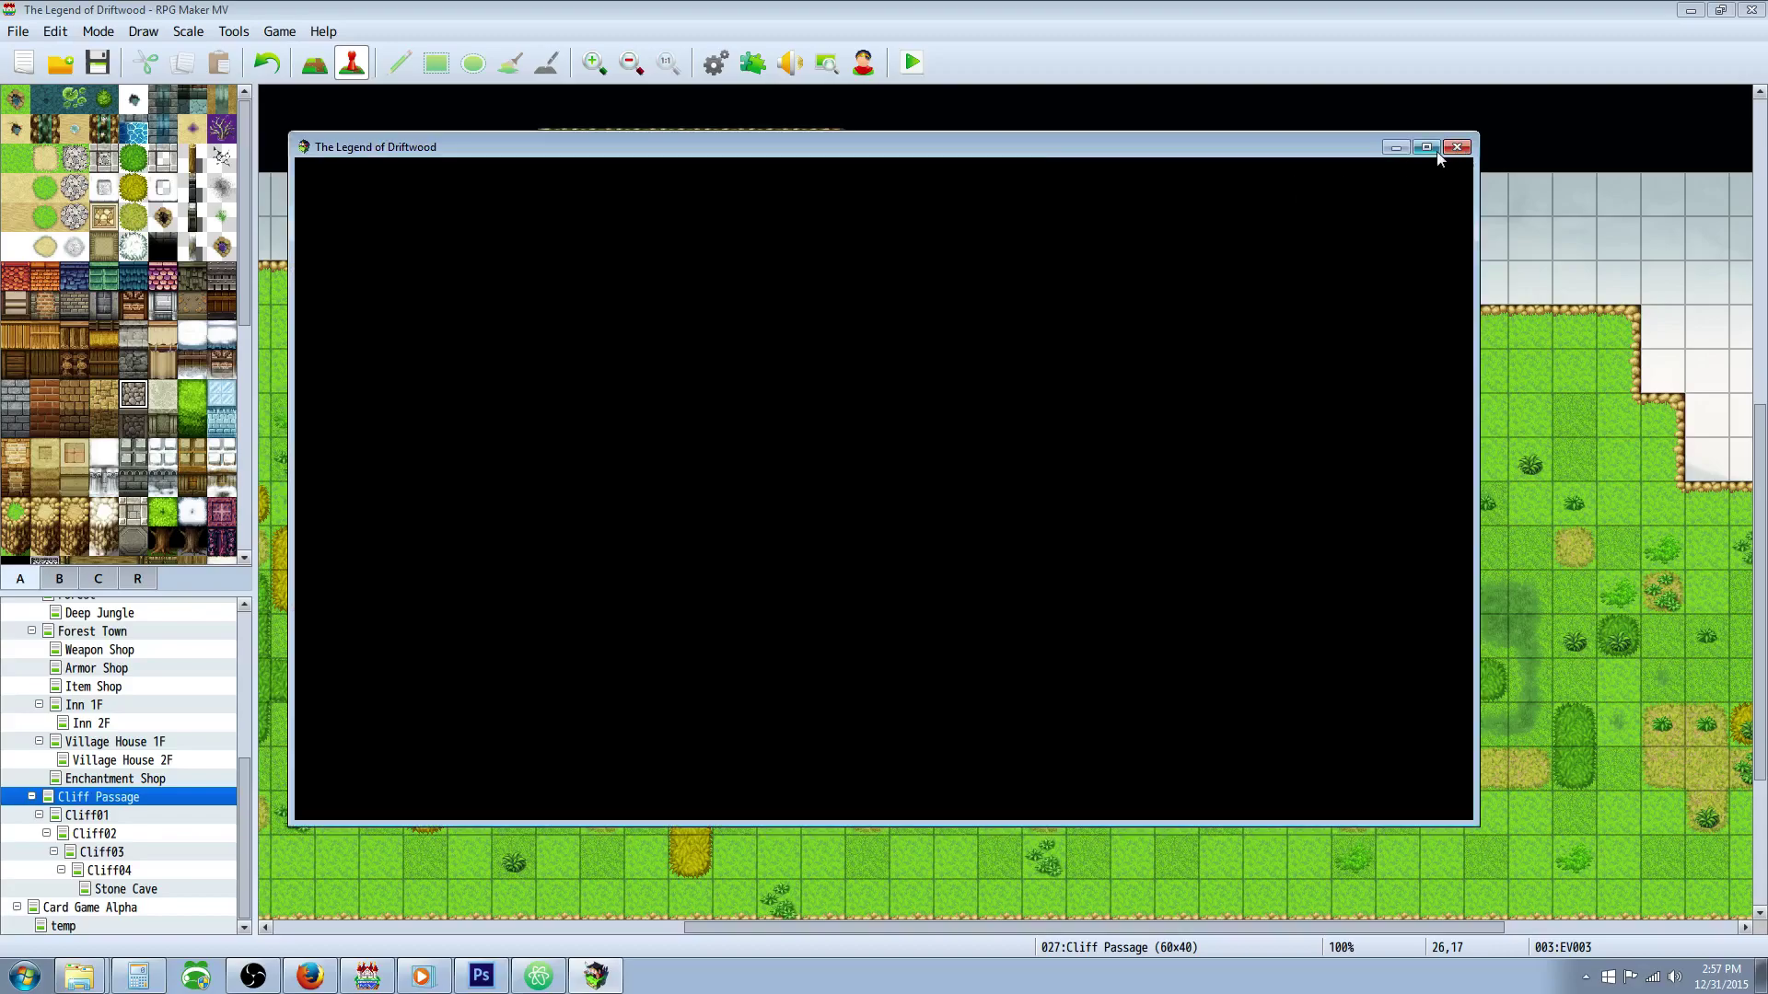
{"action": "left_click", "coordinate": [1434, 150]}
{"action": "key", "text": "Up"}
{"action": "key", "text": "Return"}
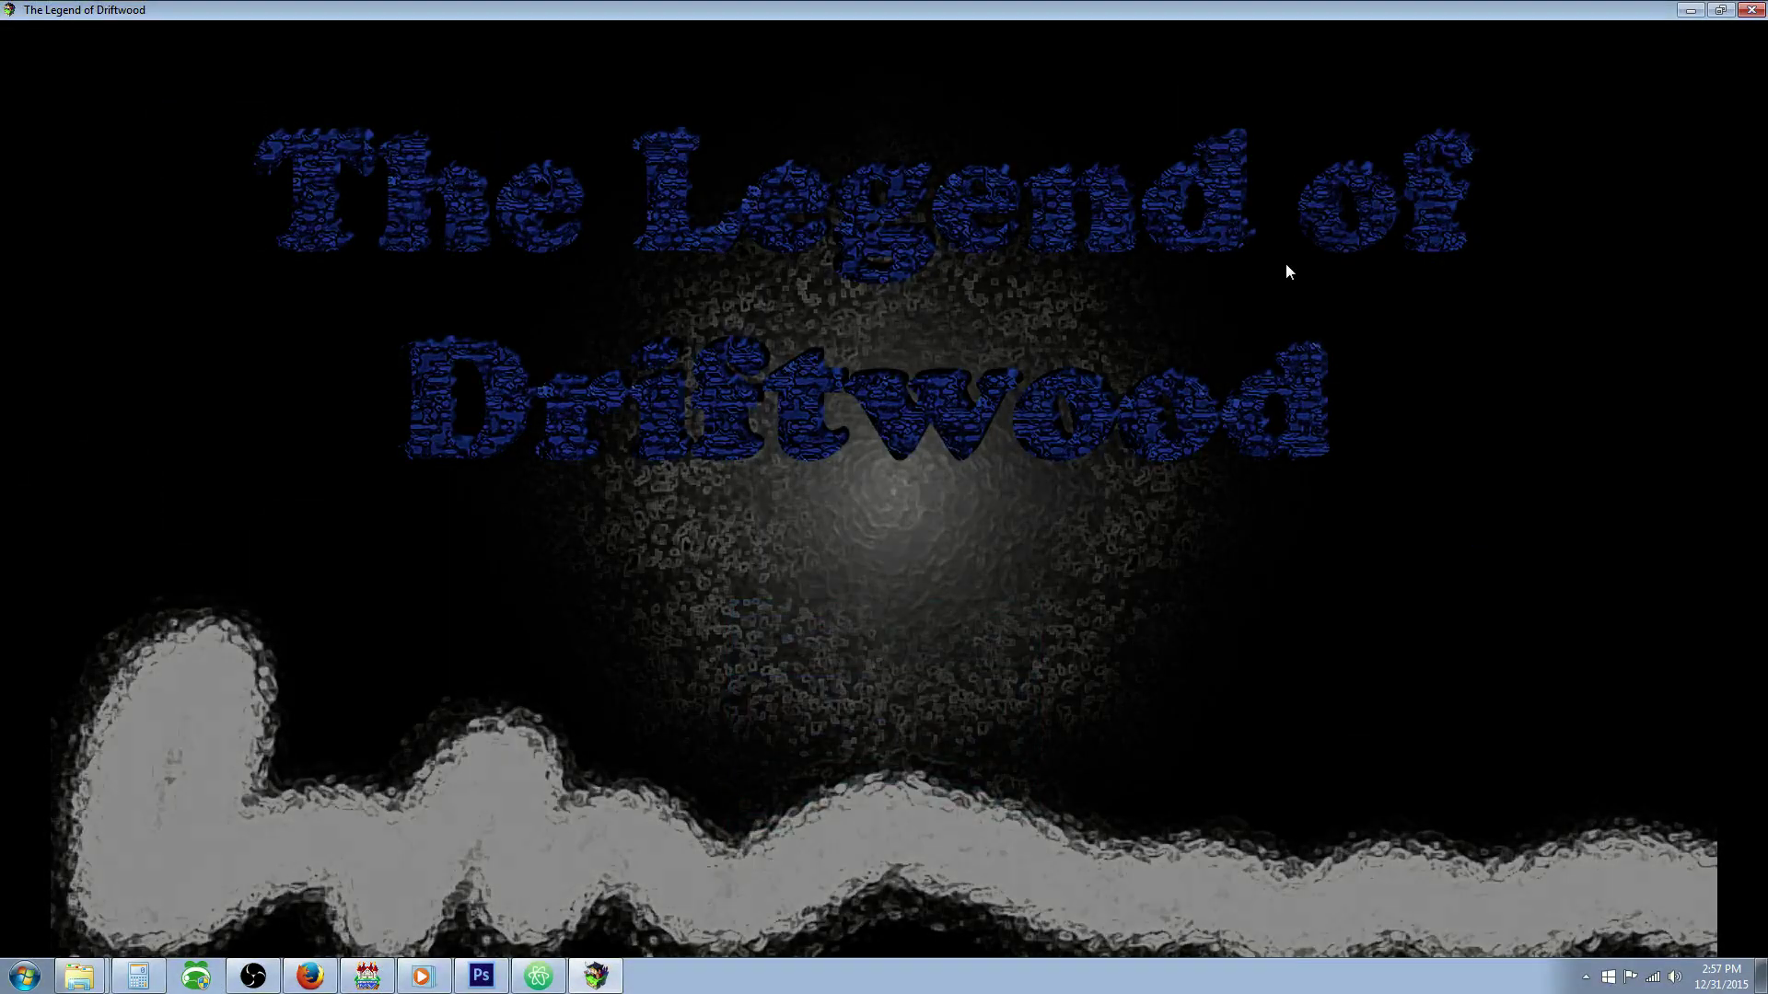
Walk the character through Cliff Passage and start the Target Practice battle
{"action": "key", "text": "Right"}
{"action": "key", "text": "Right"}
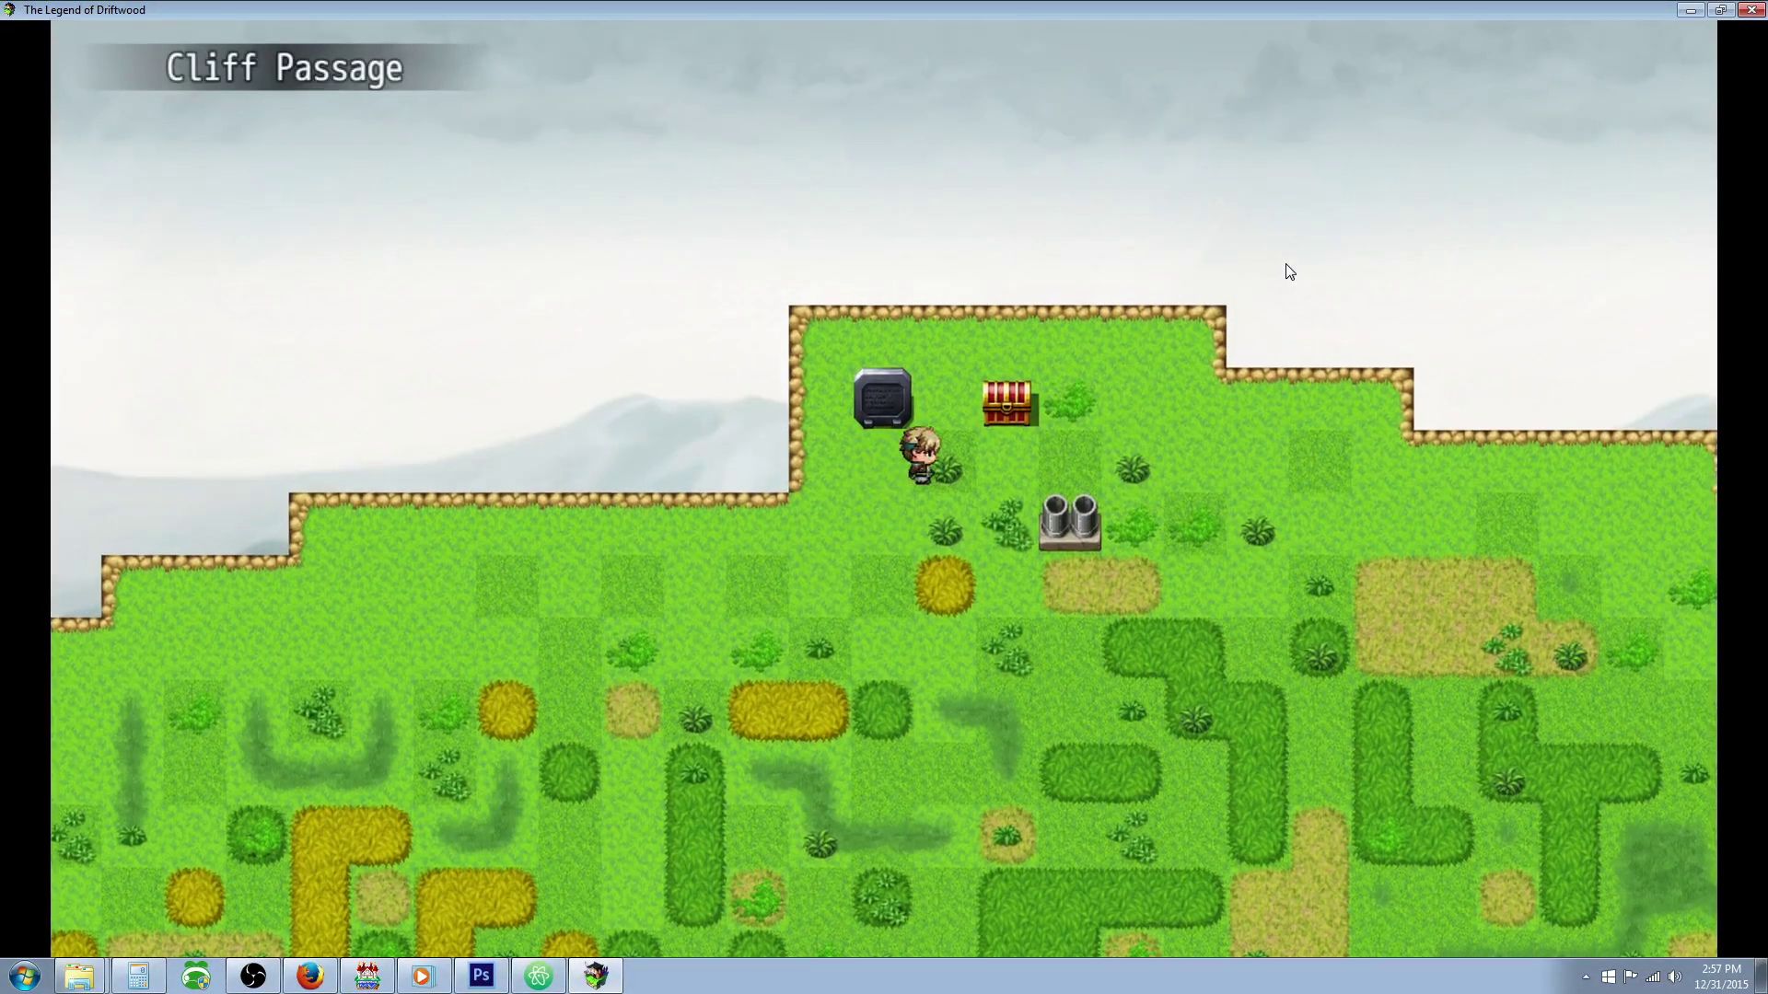
{"action": "key", "text": "Up"}
{"action": "key", "text": "Return"}
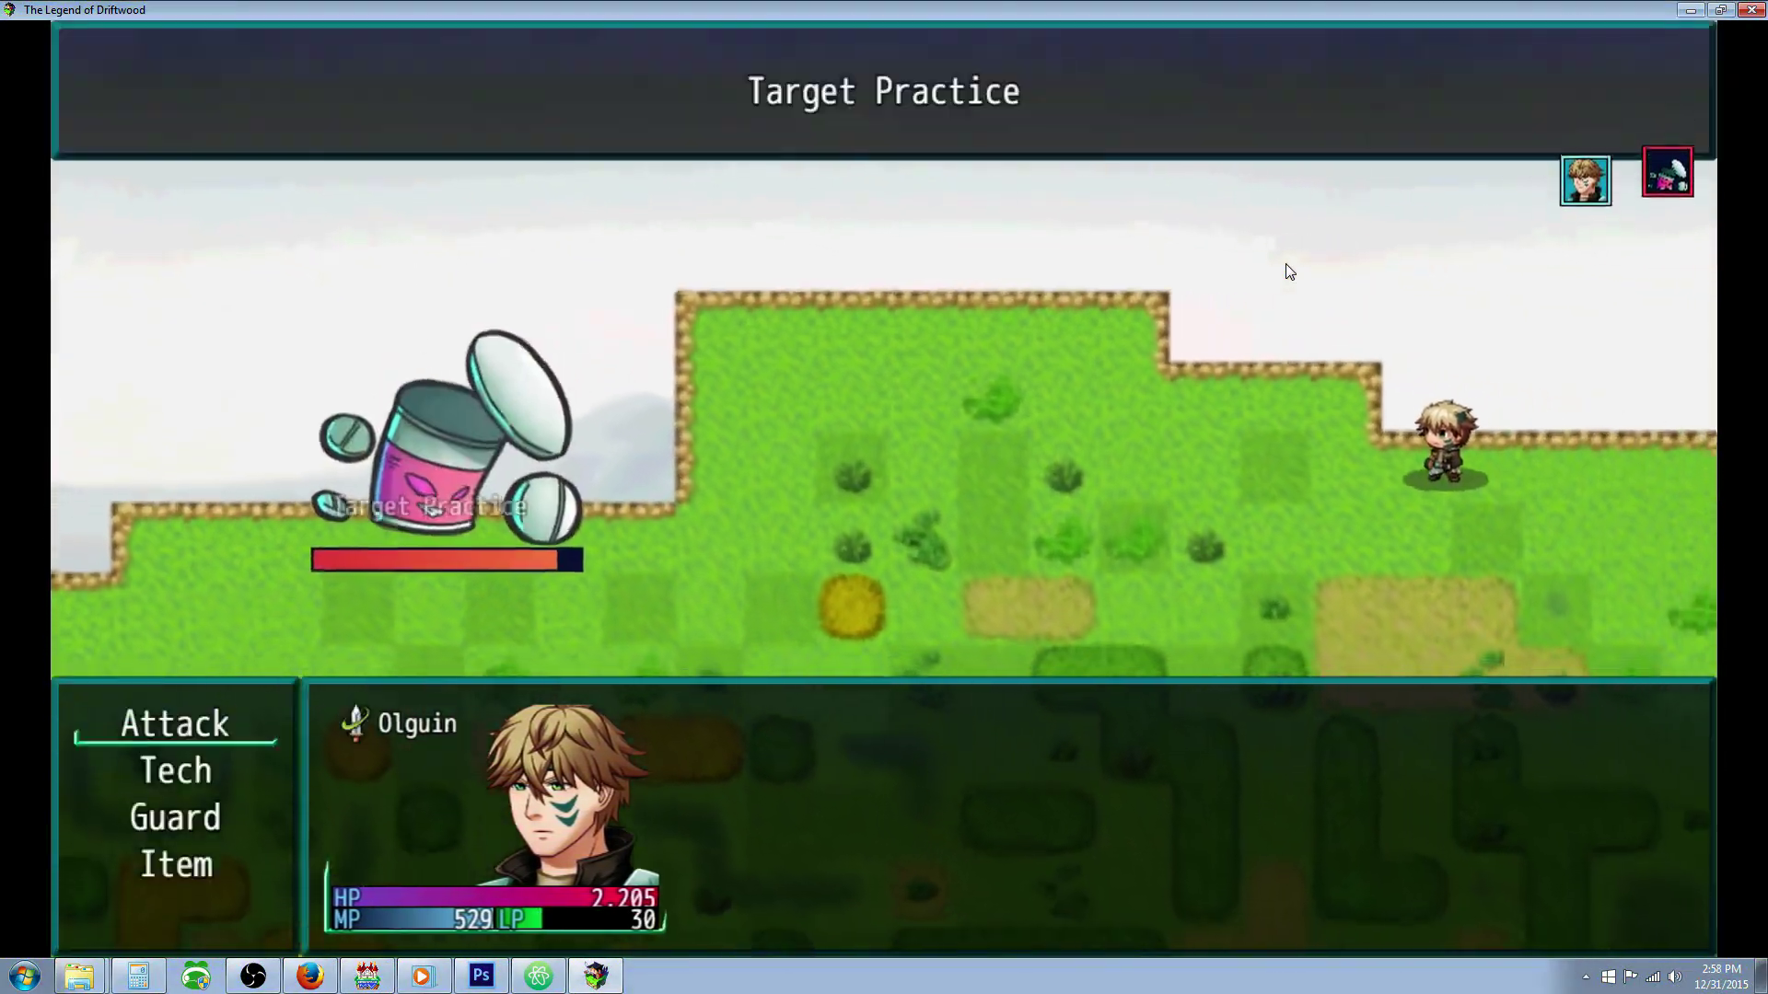
Hit the Target Practice enemy with an elemental tech shot and basic attacks while no accessory is equipped
{"action": "key", "text": "Down"}
{"action": "key", "text": "Return"}
{"action": "key", "text": "Return"}
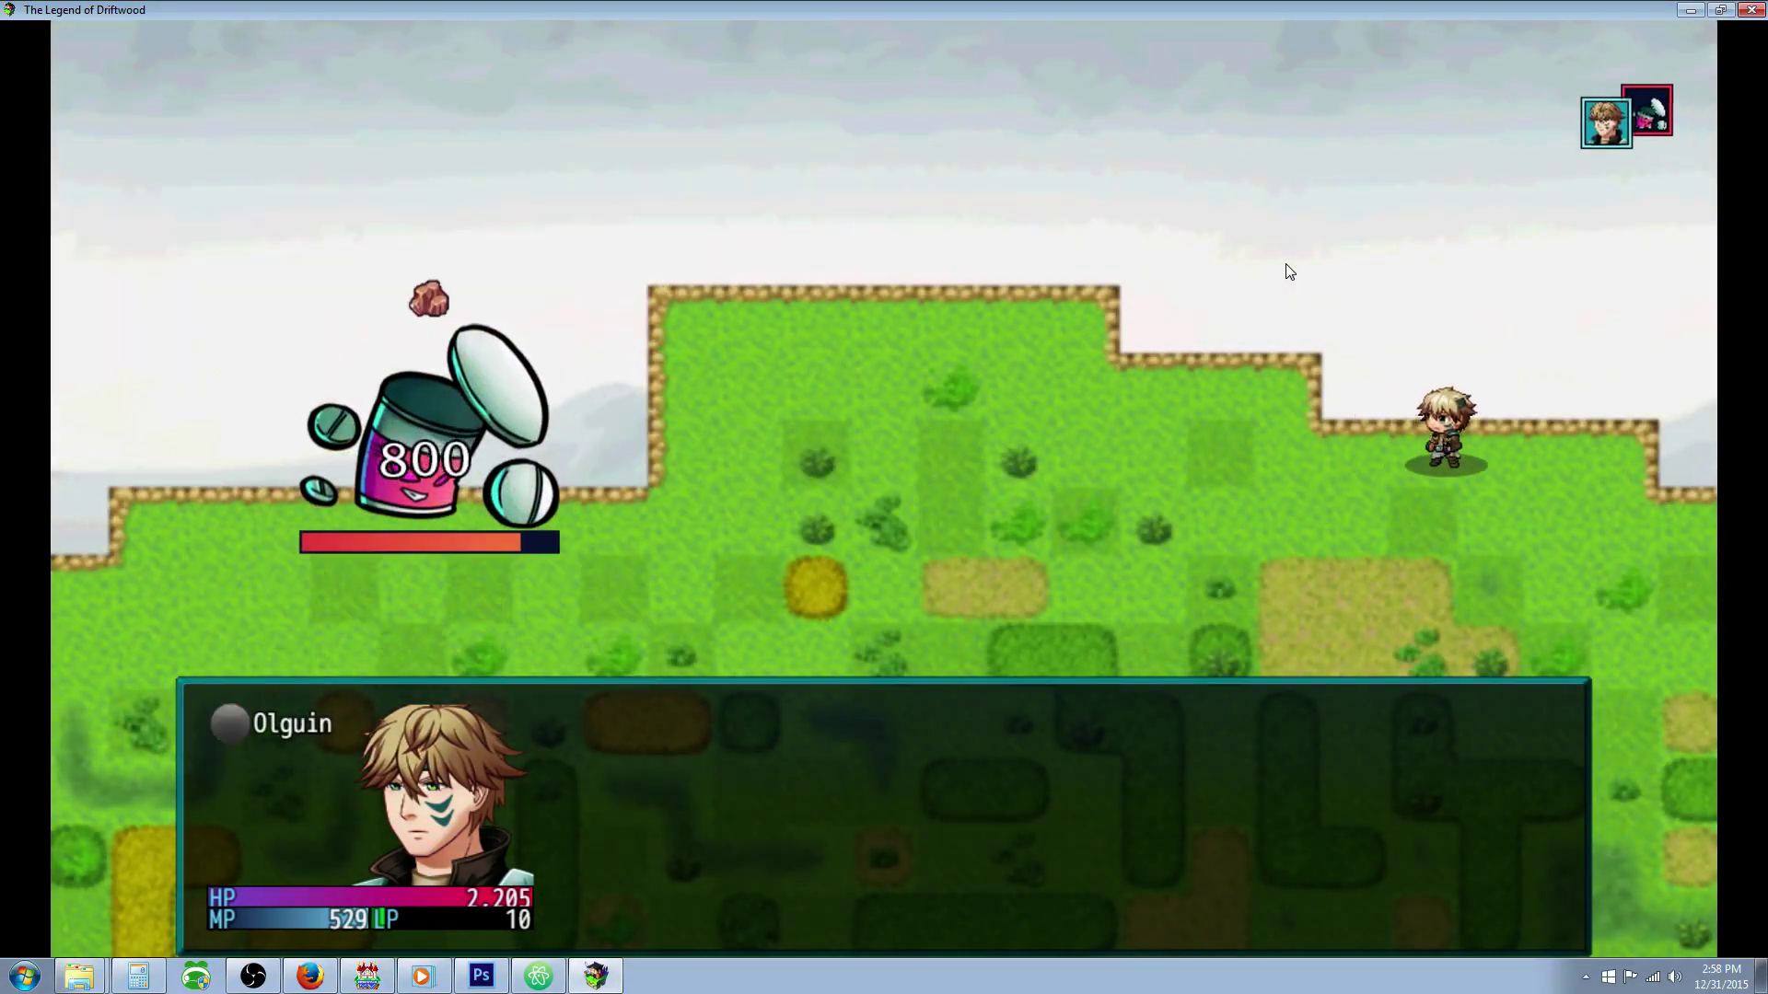
{"action": "key", "text": "Return"}
{"action": "key", "text": "Return"}
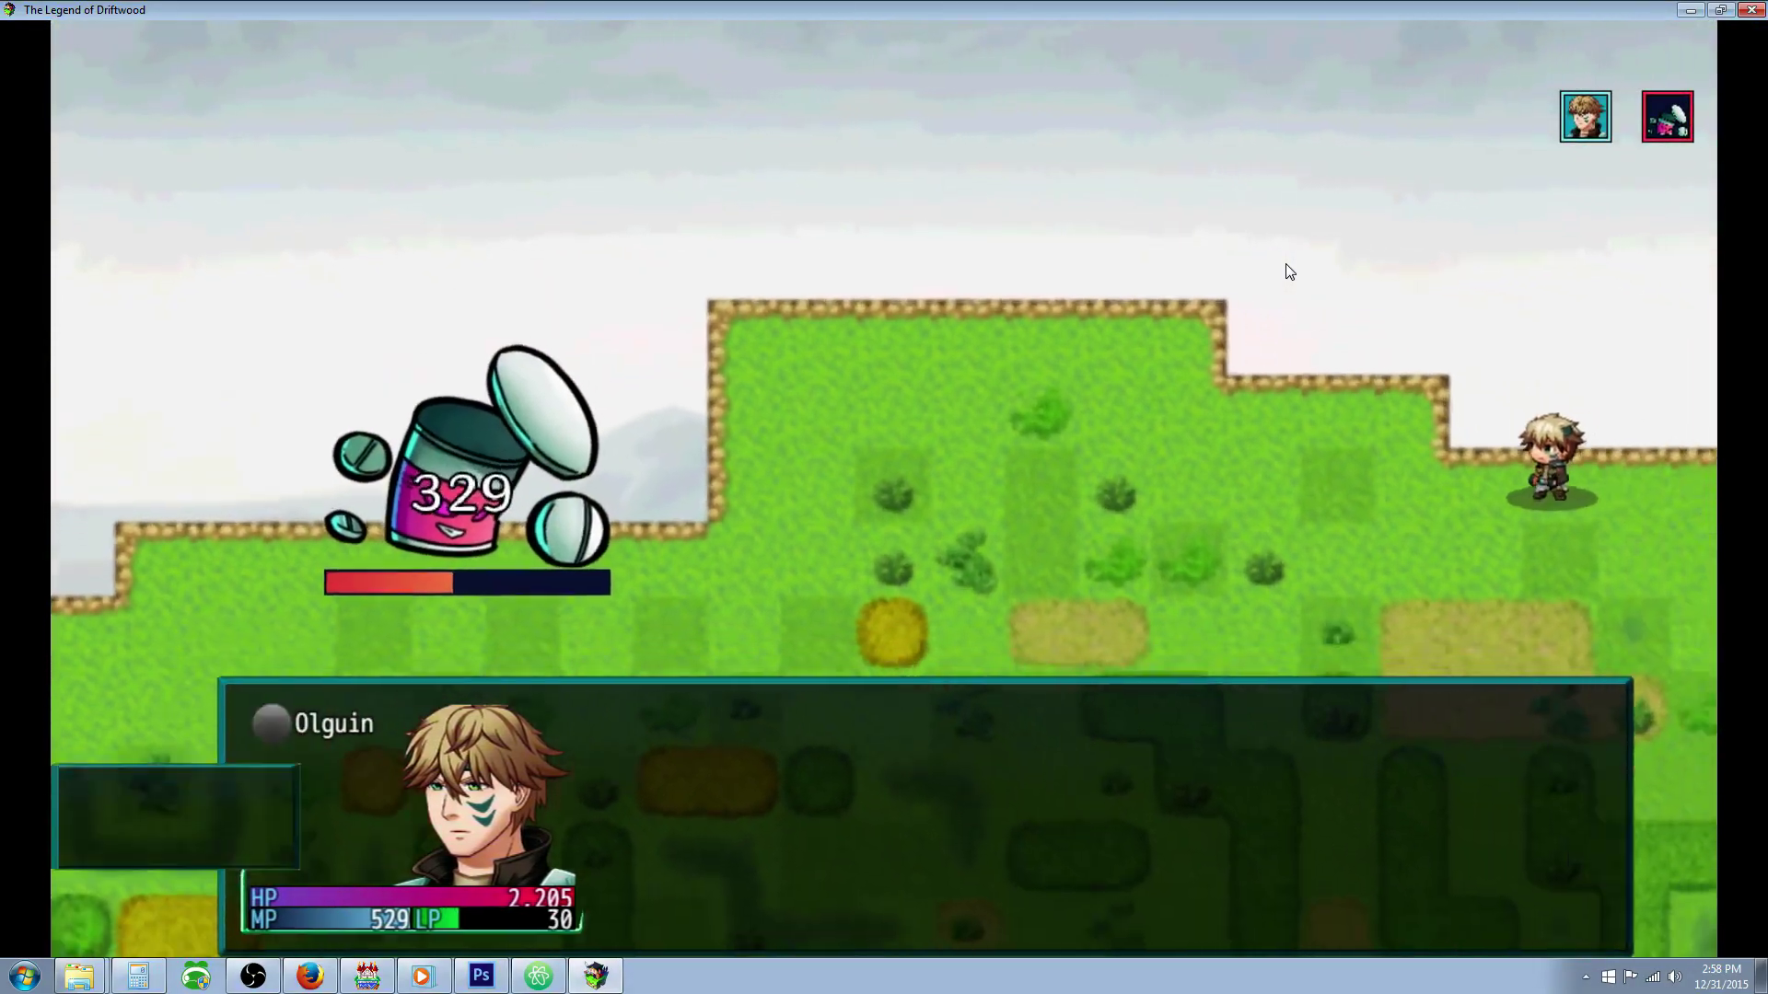
{"action": "key", "text": "Return"}
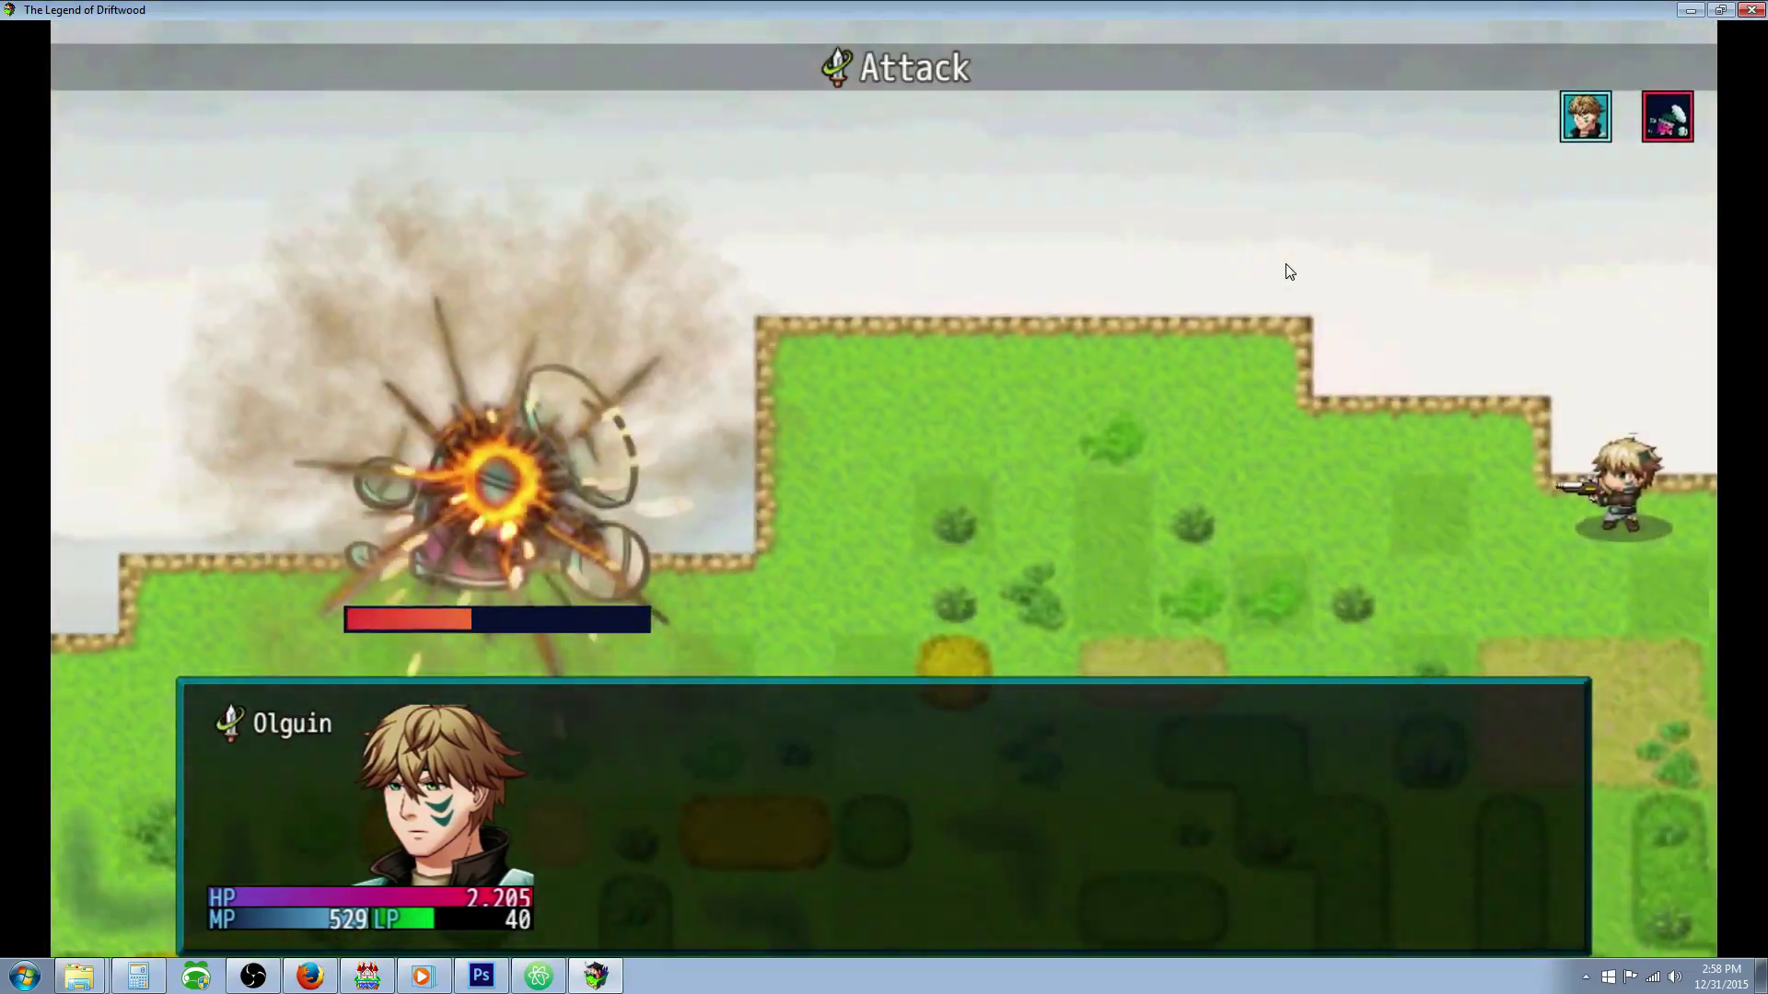
{"action": "key", "text": "Return"}
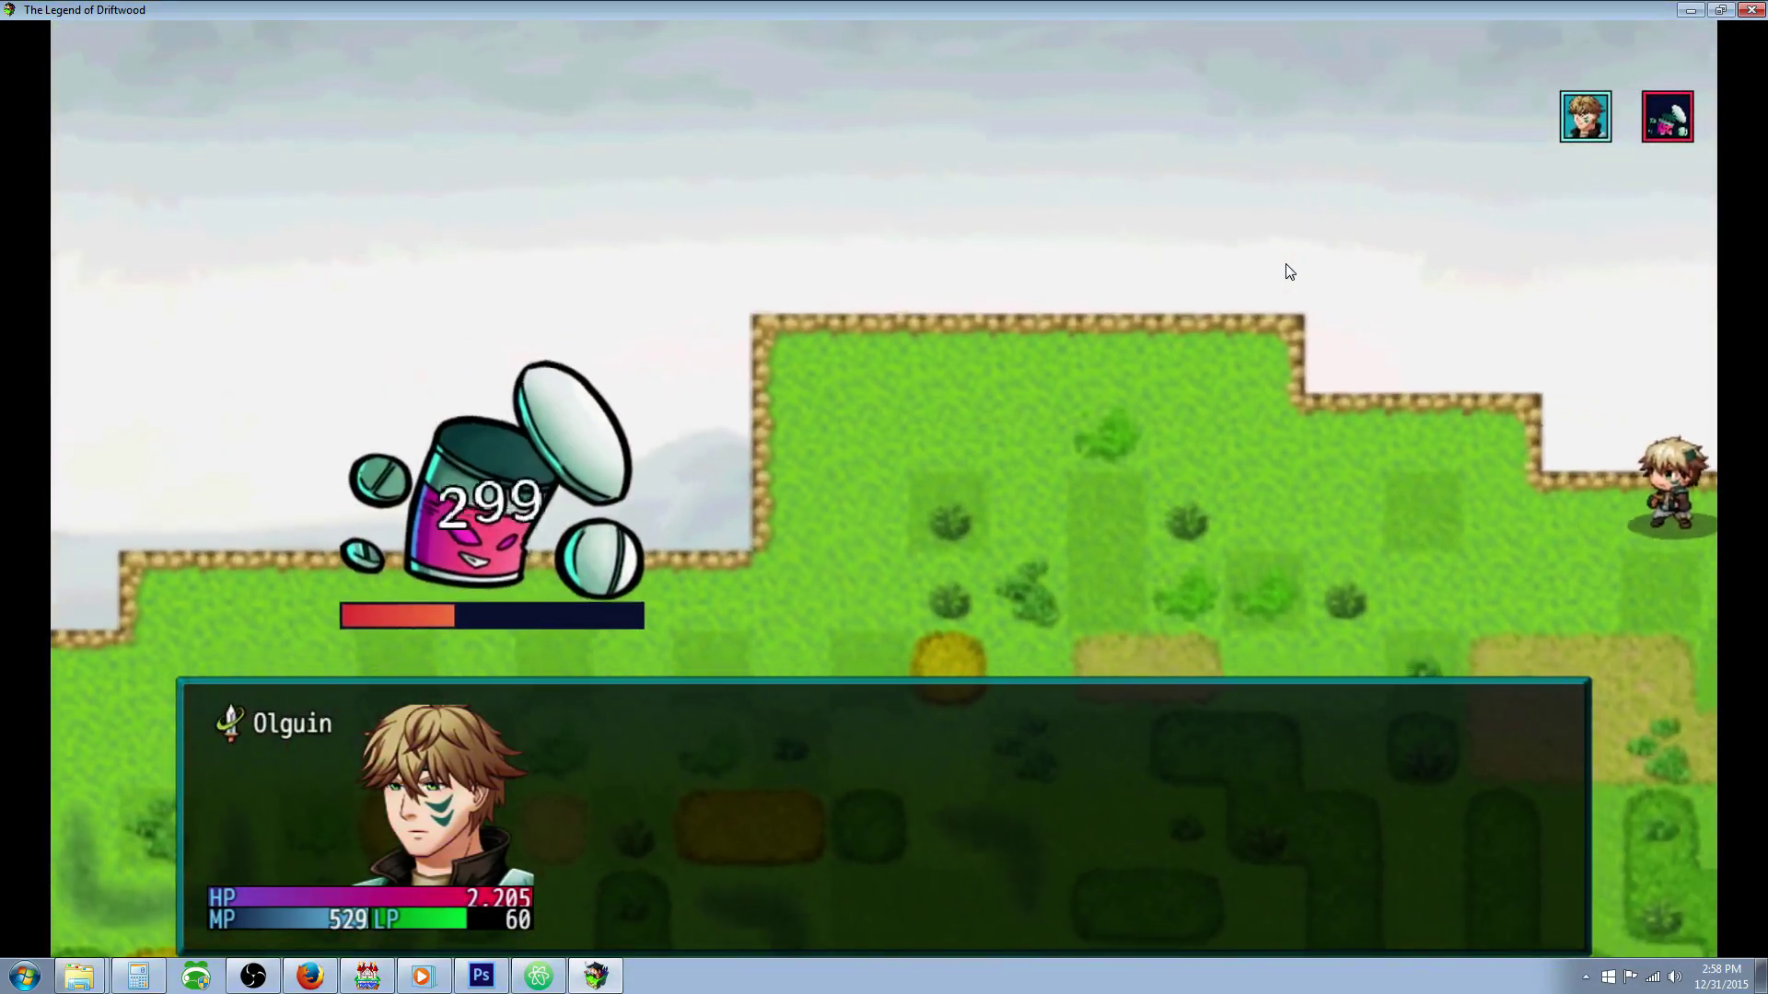
Use Shock Shot and Flame Shot on the Target Practice enemy to compare unboosted elemental damage
{"action": "key", "text": "Return"}
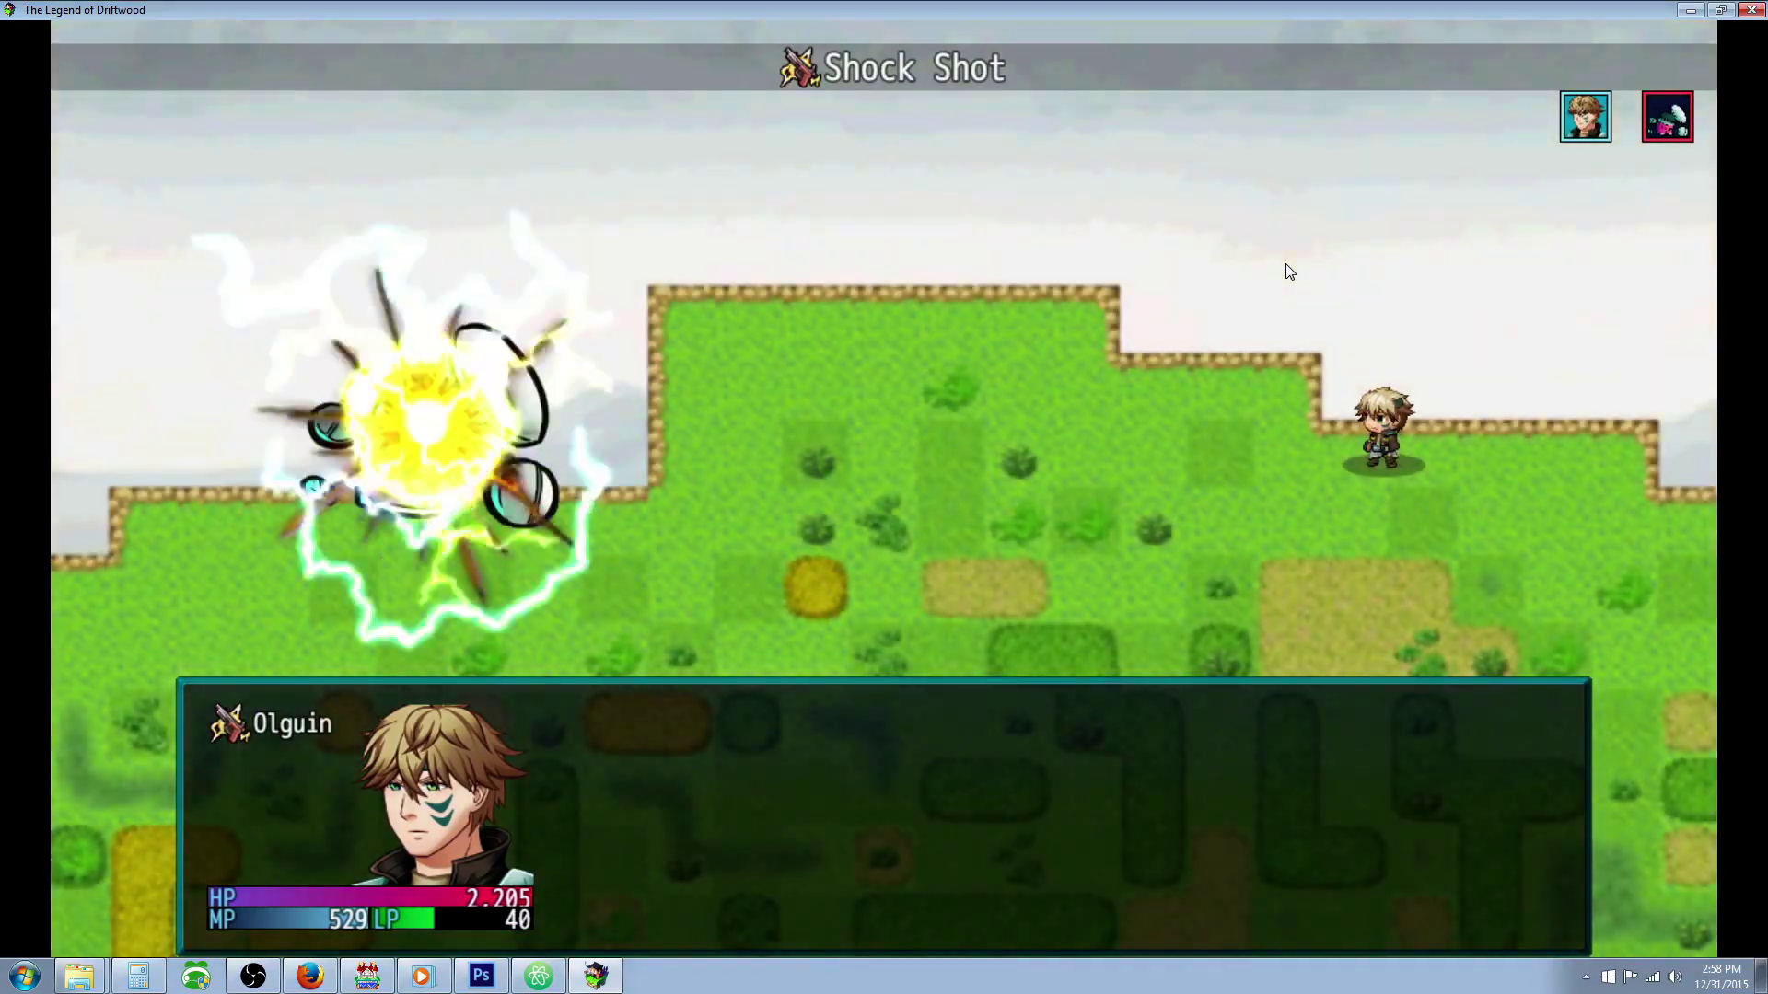
{"action": "key", "text": "Return"}
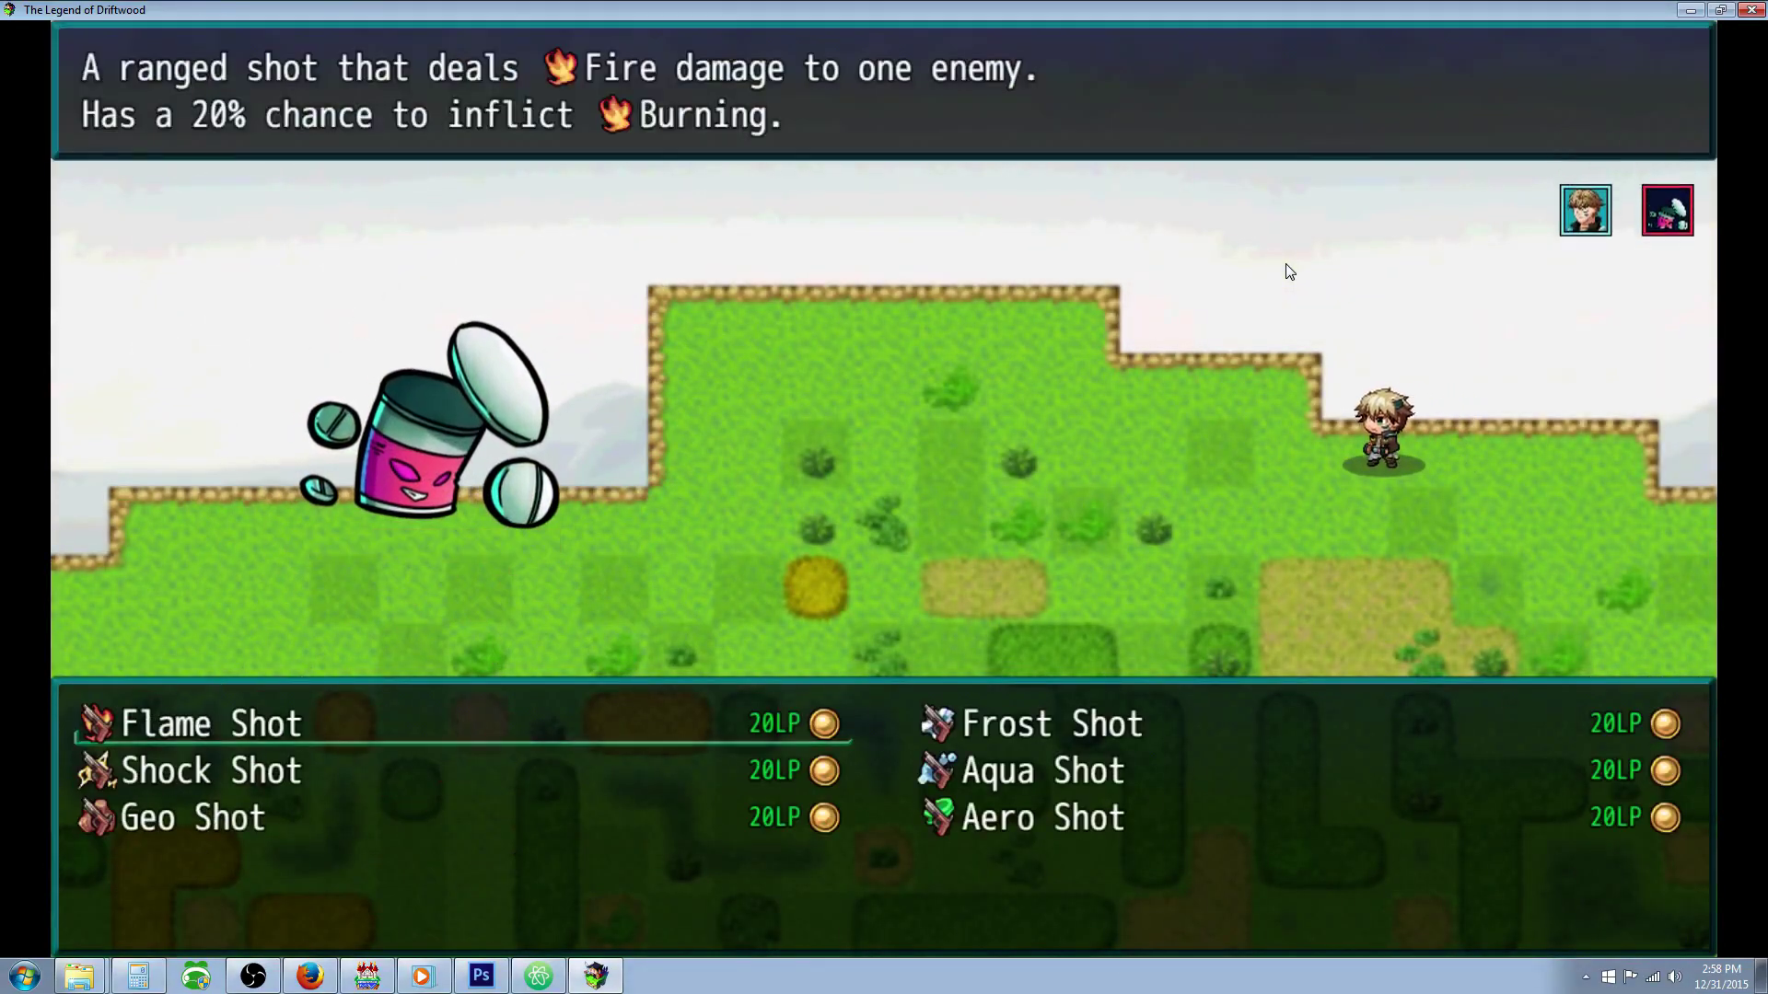
{"action": "key", "text": "Return"}
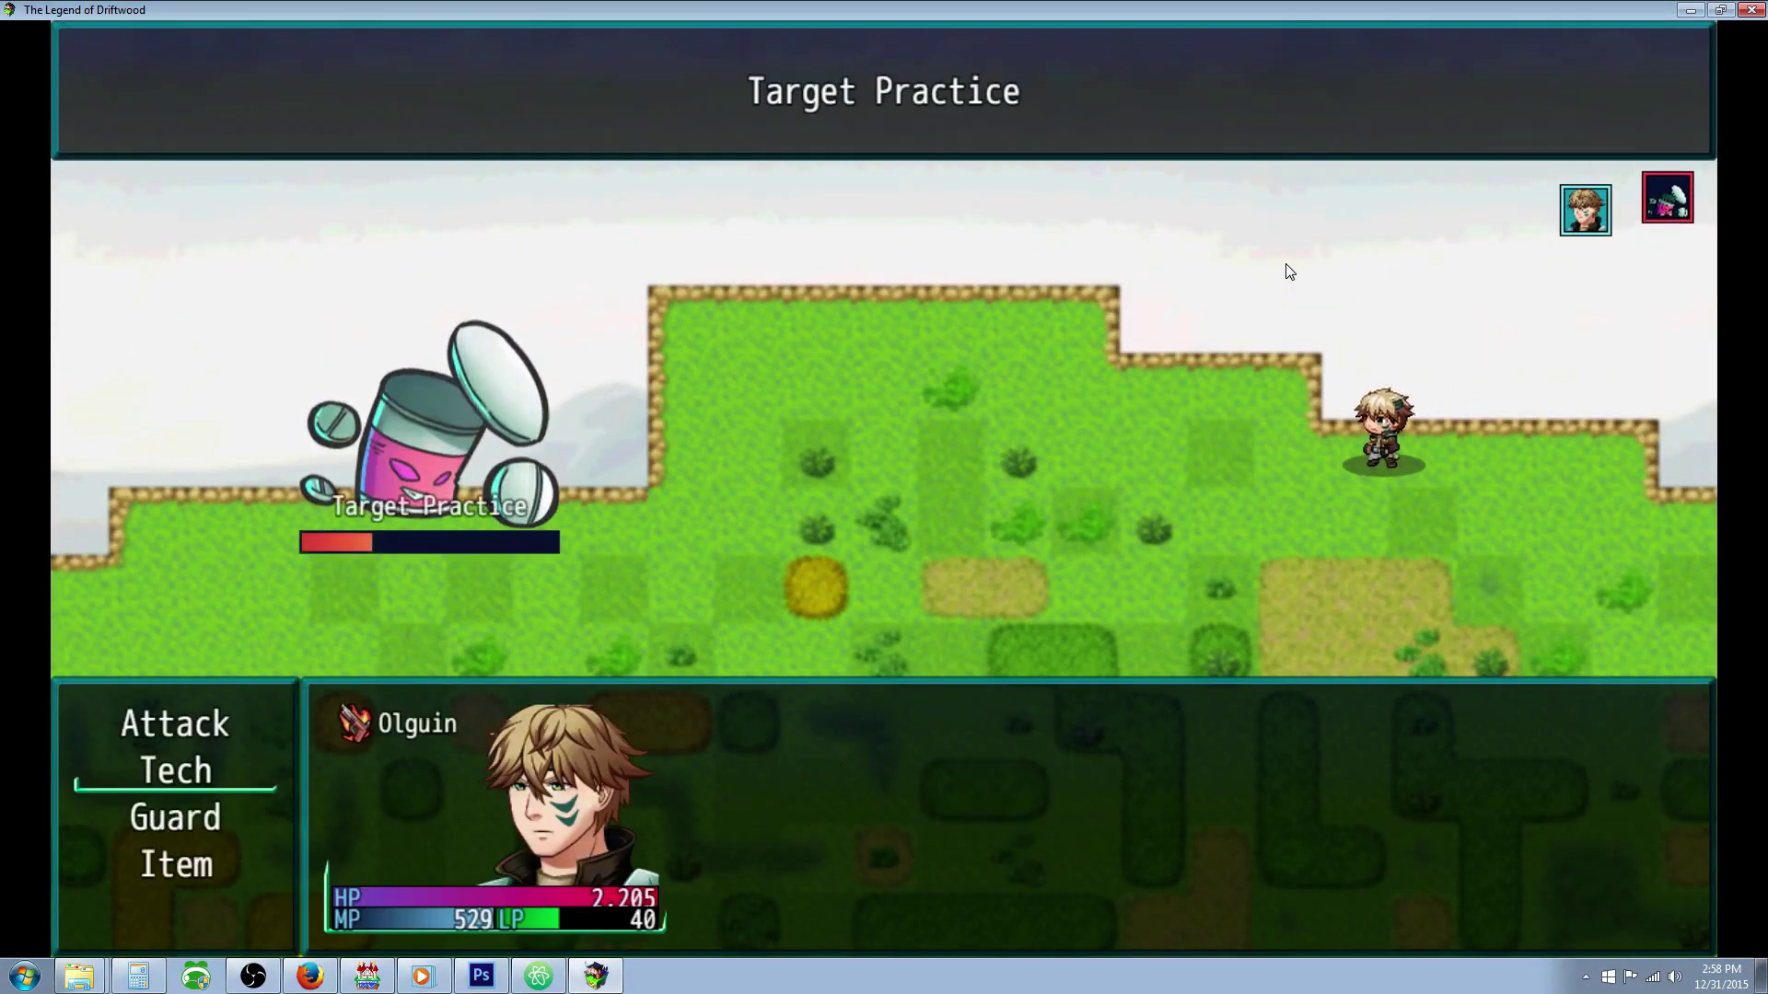
{"action": "key", "text": "Return"}
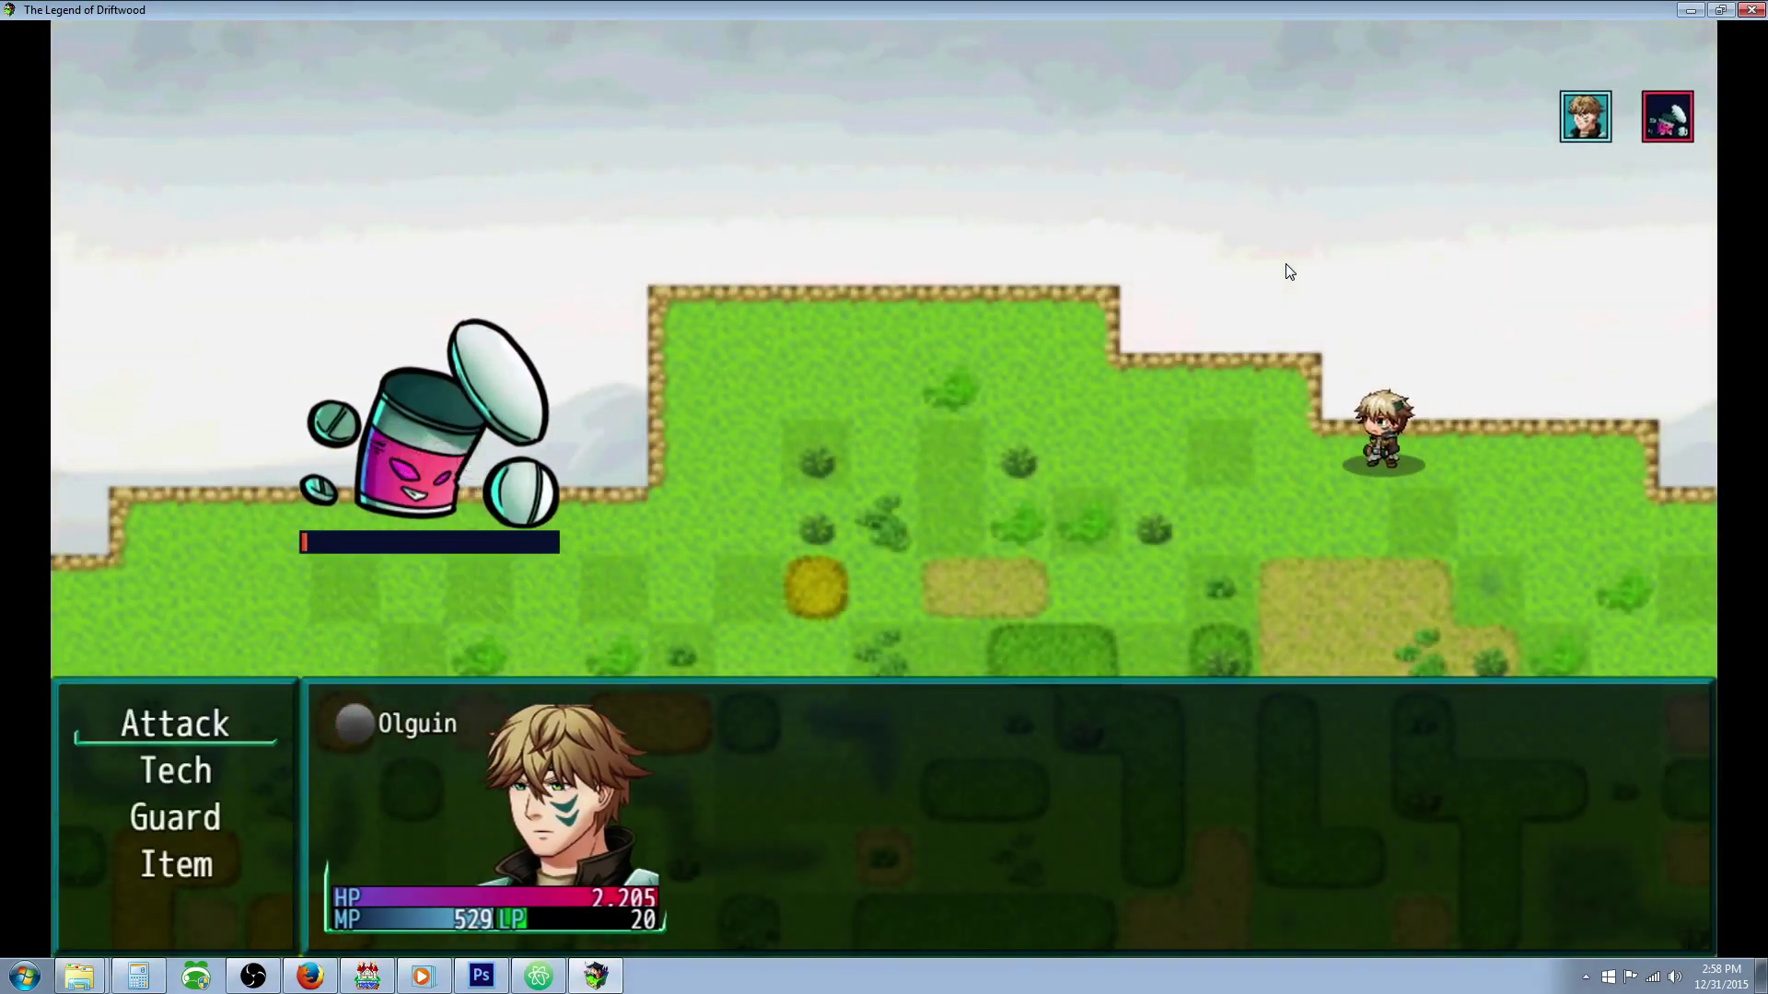
Finish off the Target Practice enemy and dismiss the battle results and spoils
{"action": "key", "text": "Return"}
{"action": "key", "text": "Return"}
{"action": "key", "text": "Return"}
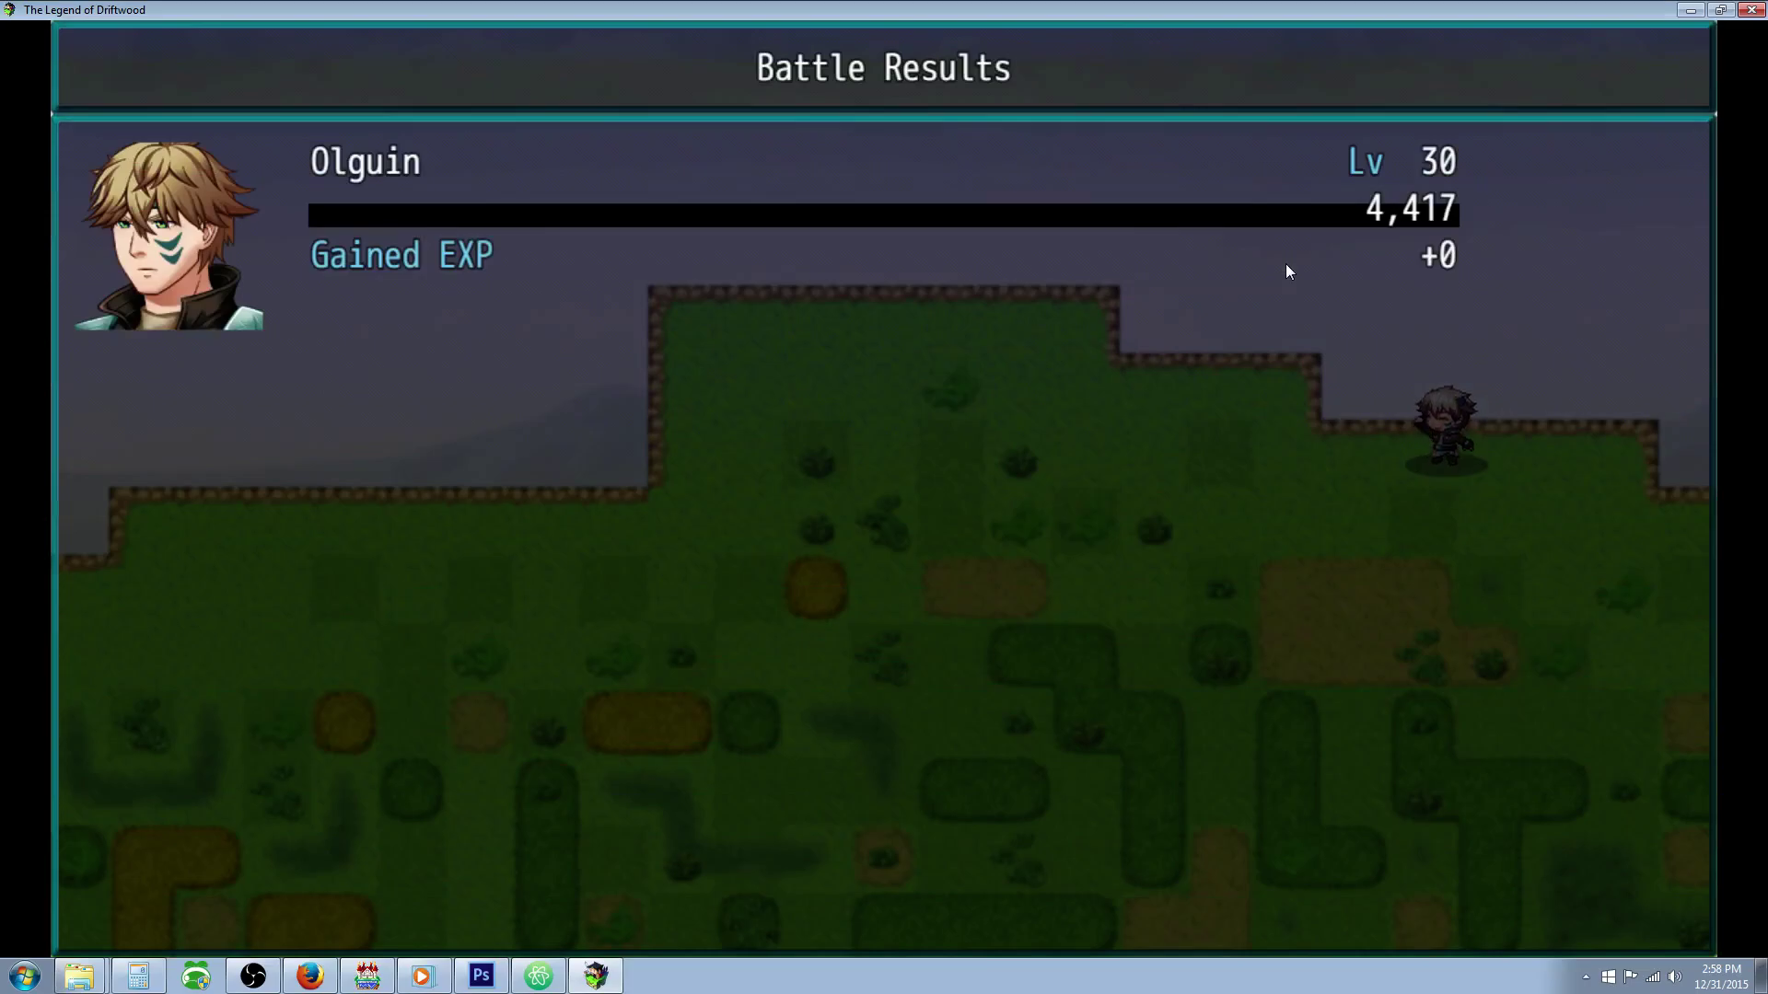
{"action": "left_click", "coordinate": [1093, 313]}
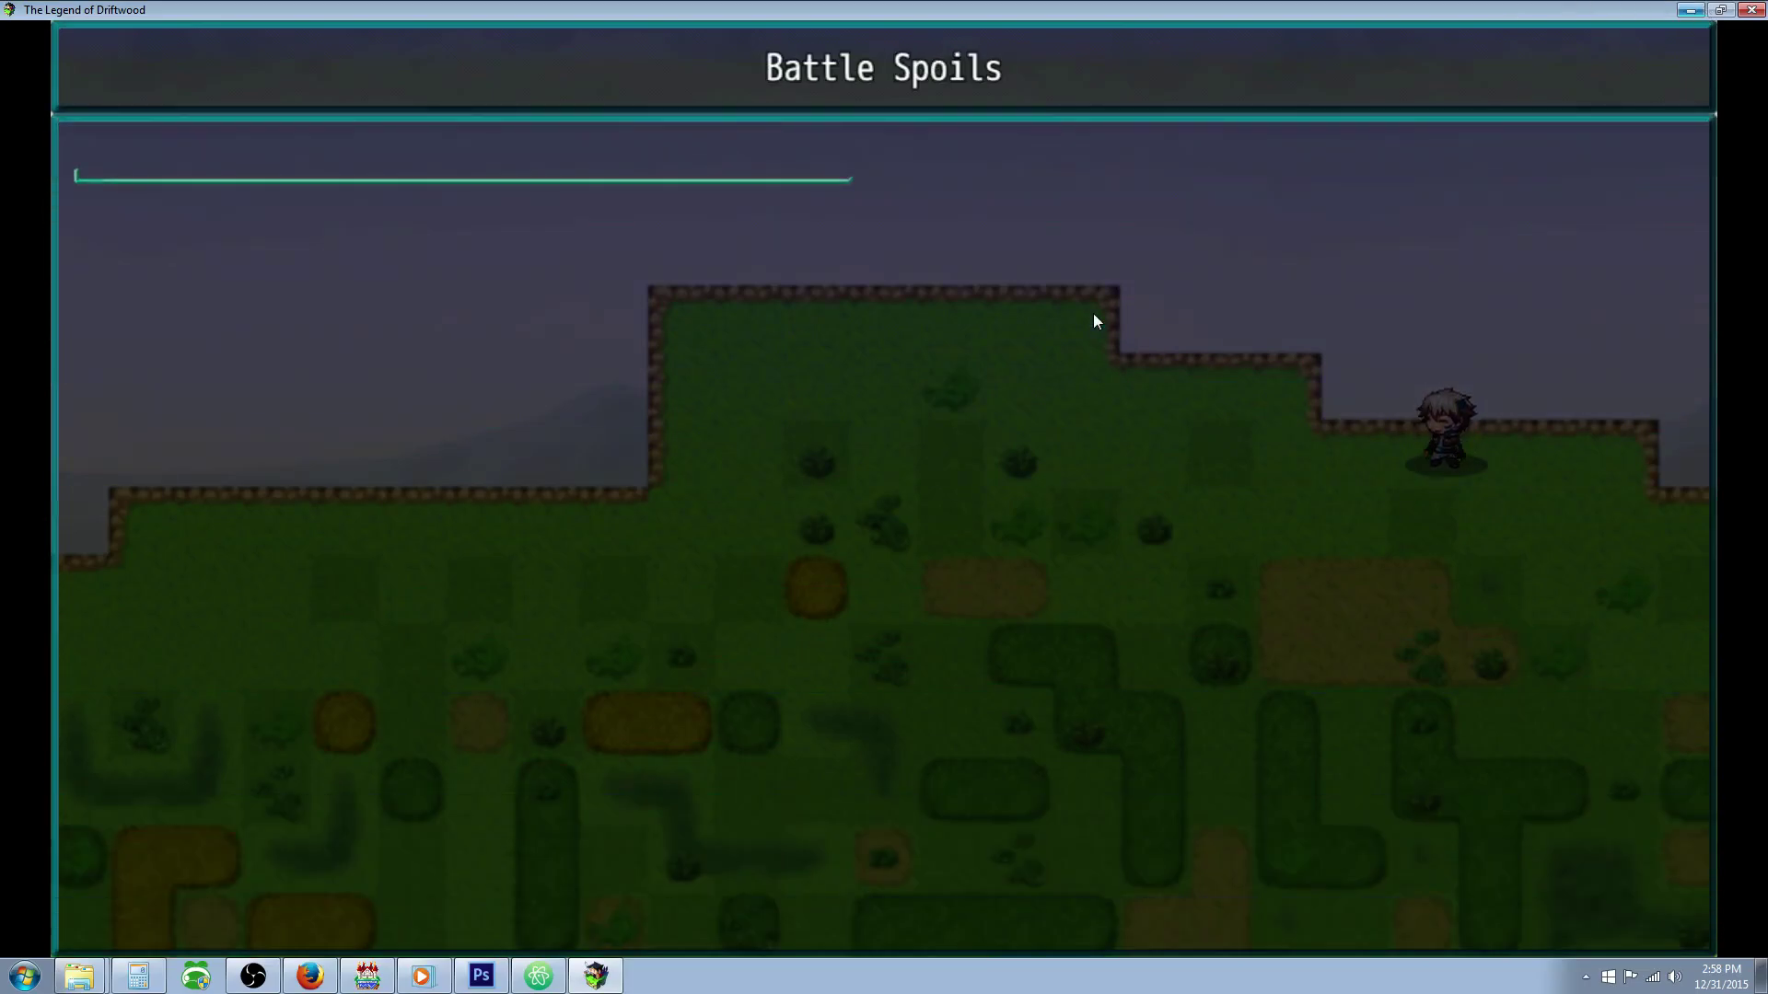
{"action": "left_click", "coordinate": [1093, 314]}
Equip the Hot Rock in Olguin's Accessory slot and return to the map
{"action": "key", "text": "Escape"}
{"action": "key", "text": "Down"}
{"action": "key", "text": "Down"}
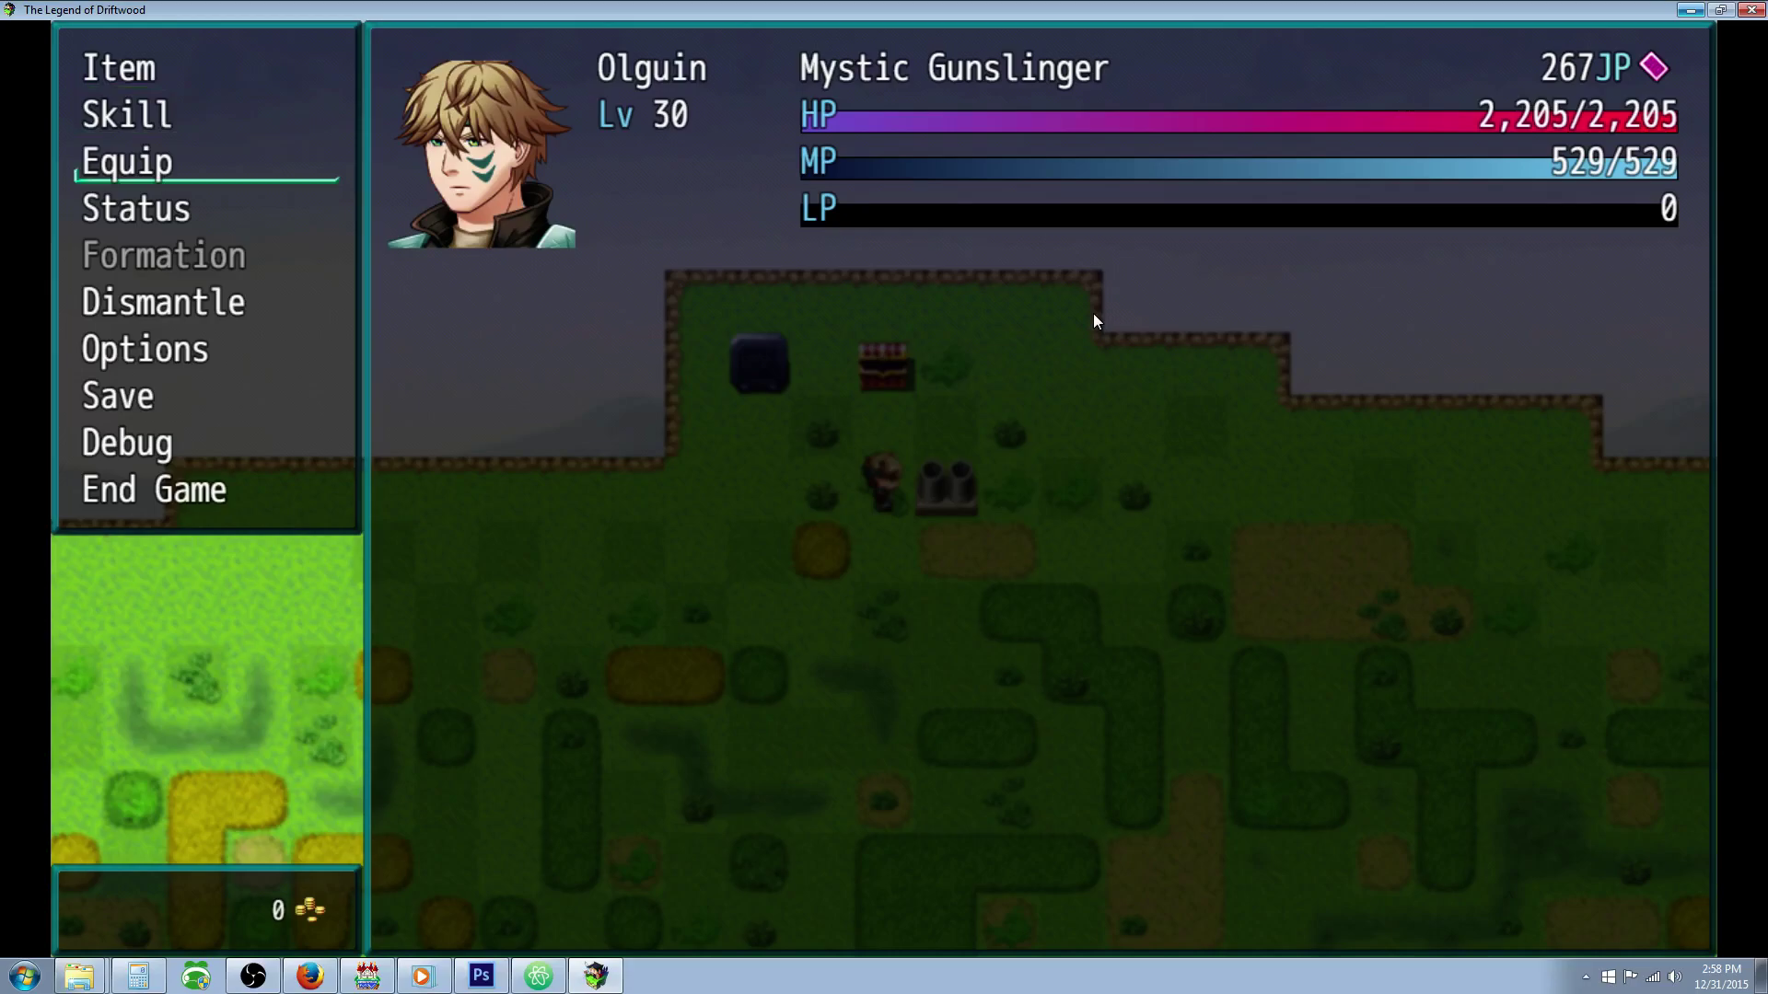
{"action": "key", "text": "Return"}
{"action": "key", "text": "Return"}
{"action": "key", "text": "Down"}
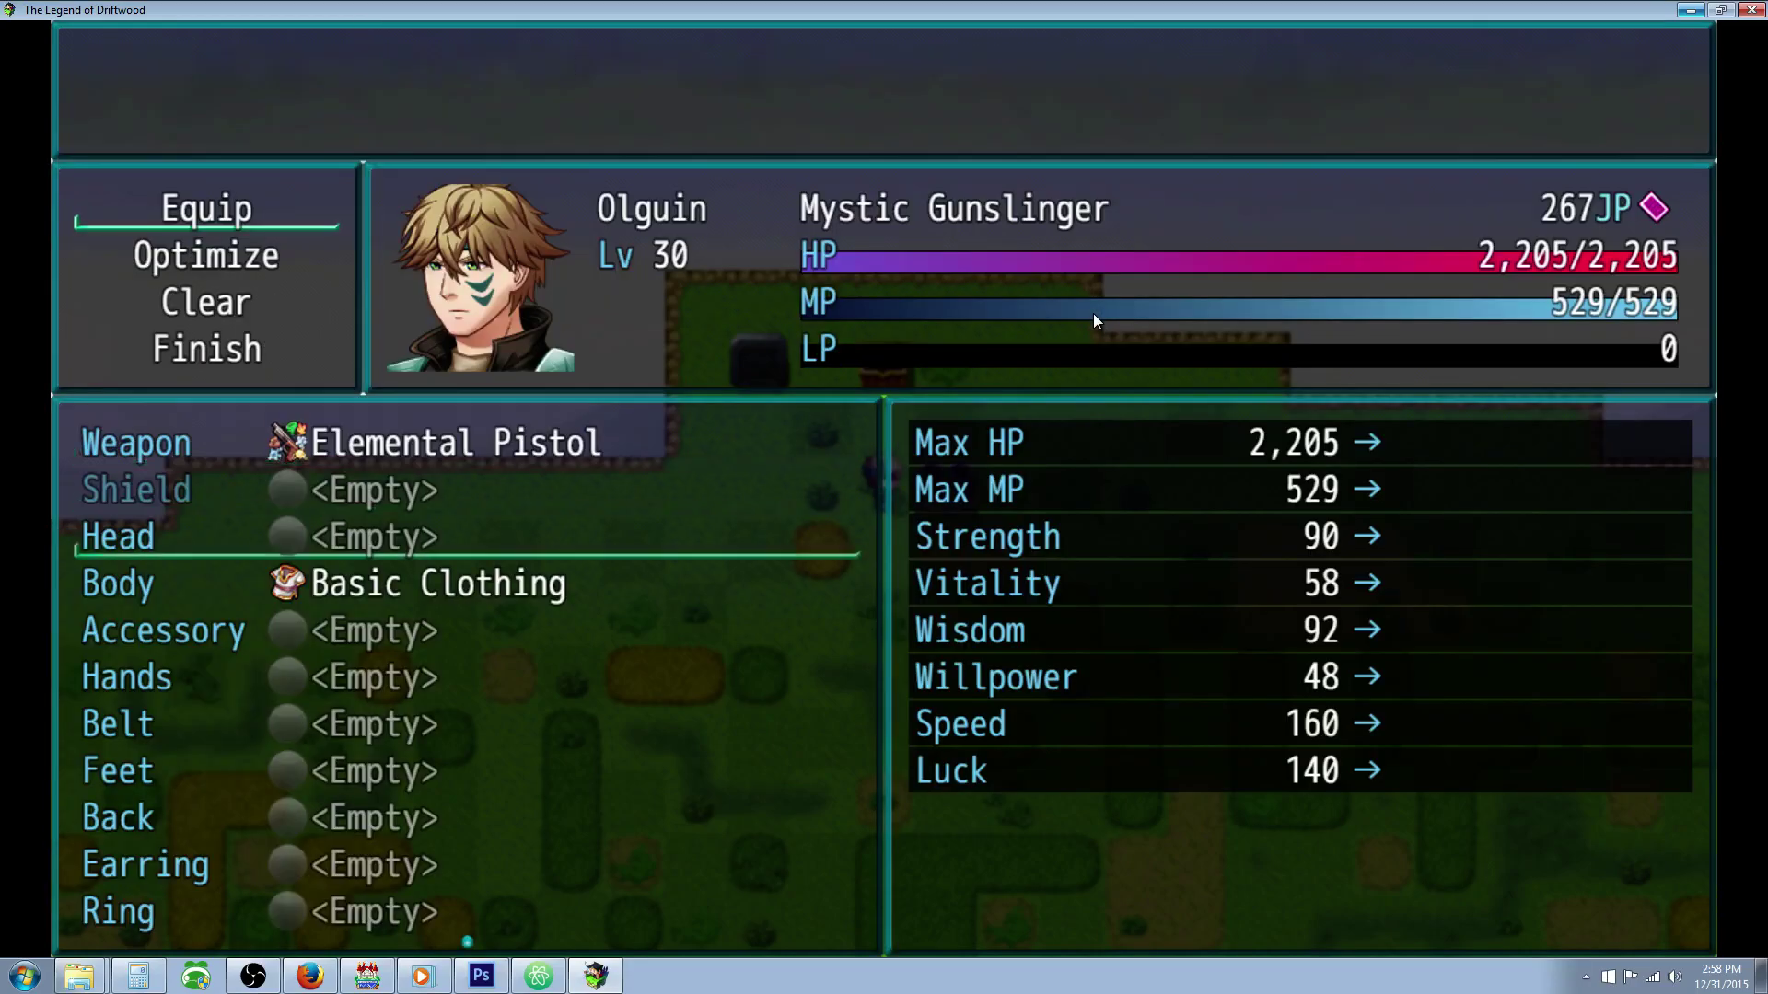
{"action": "key", "text": "Down"}
{"action": "key", "text": "Down"}
{"action": "key", "text": "Return"}
{"action": "key", "text": "Return"}
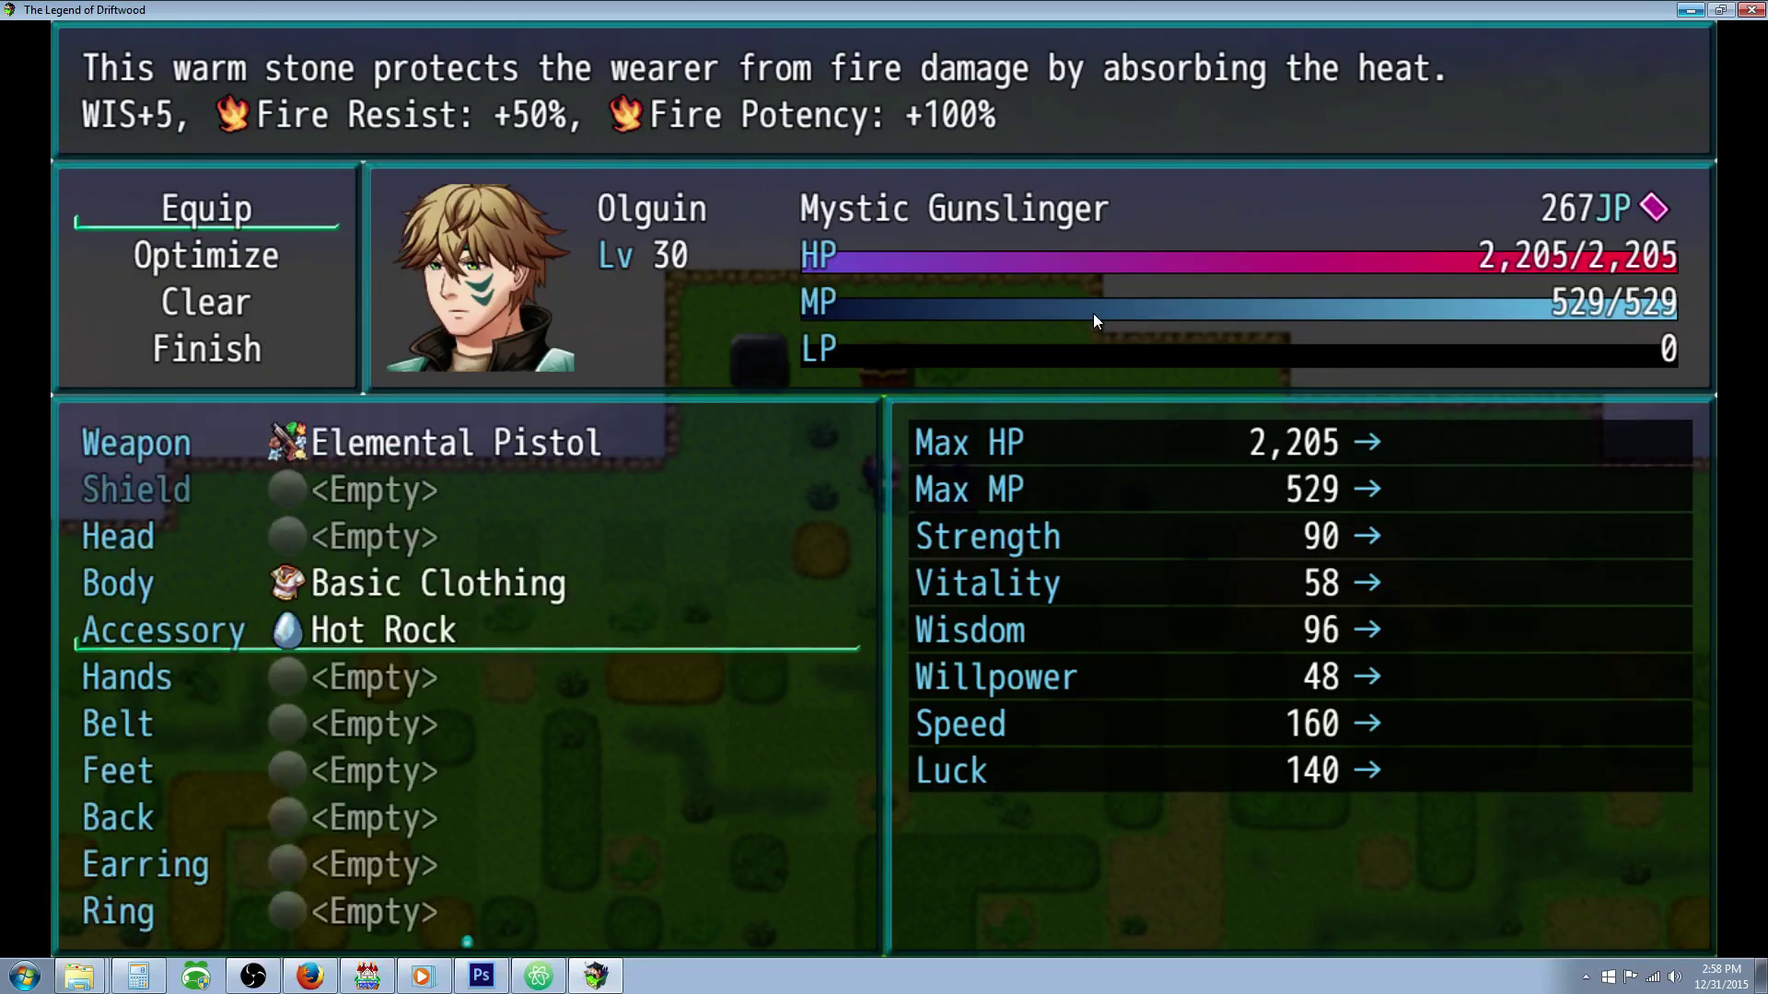
{"action": "key", "text": "Escape"}
{"action": "key", "text": "Escape"}
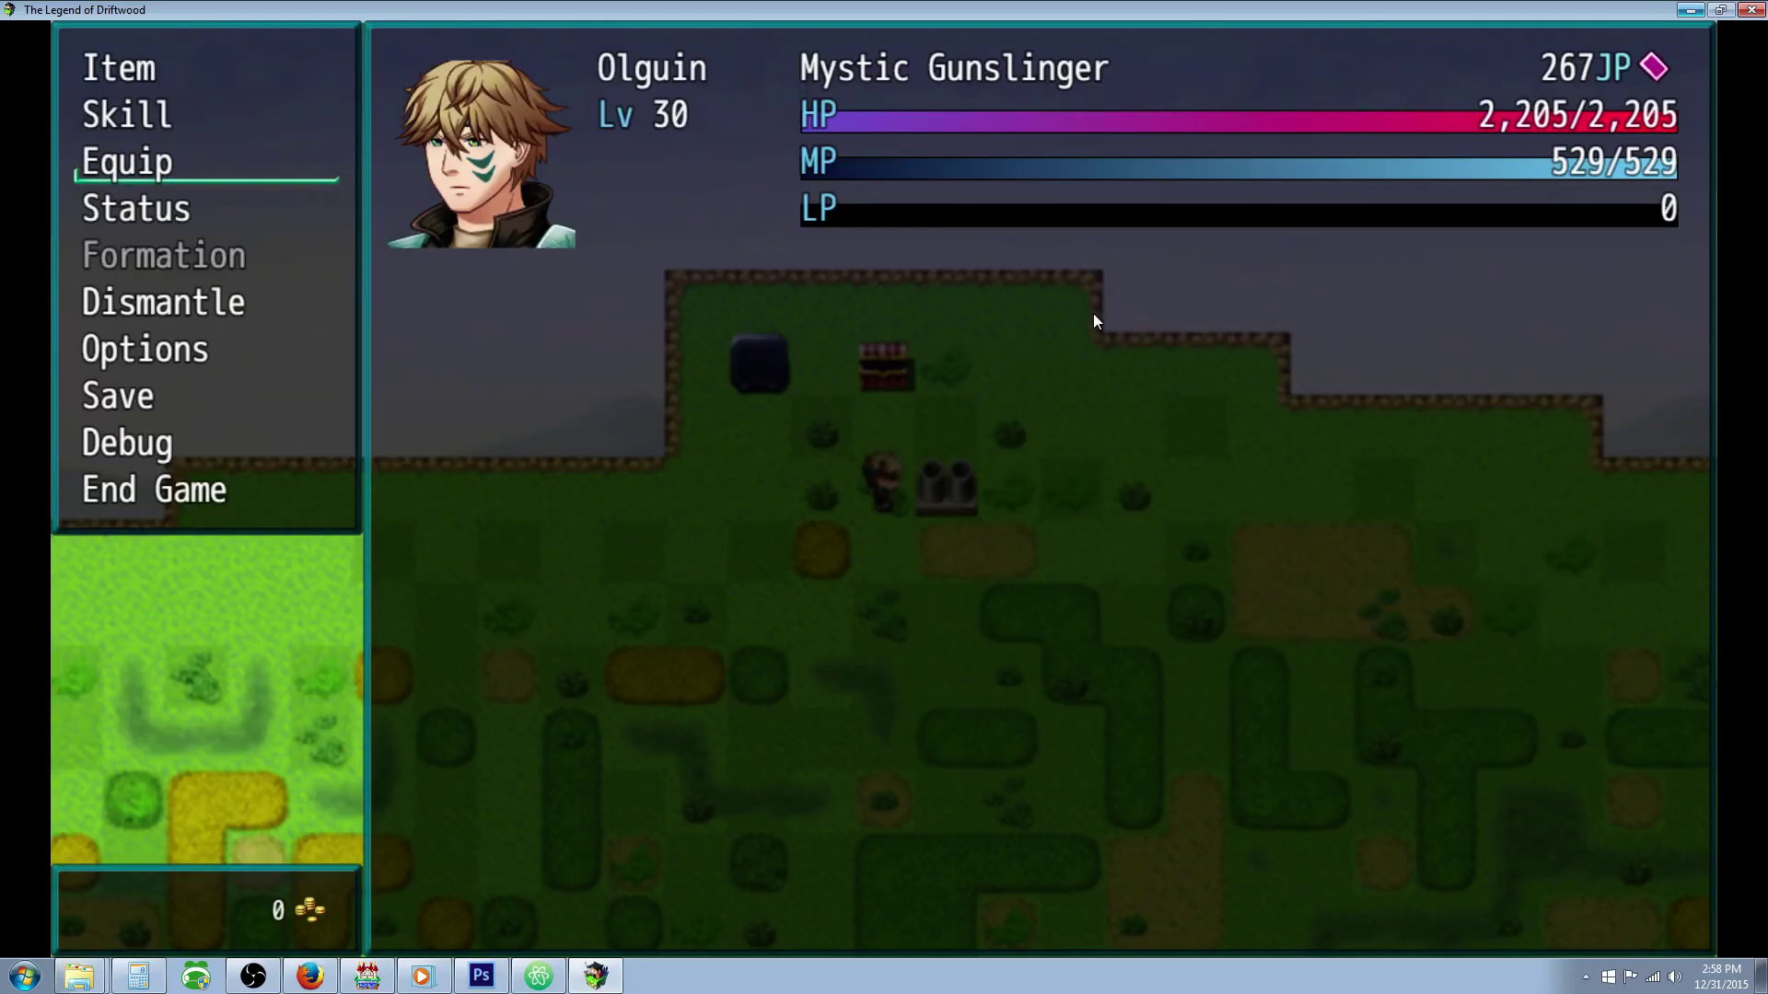
{"action": "key", "text": "Escape"}
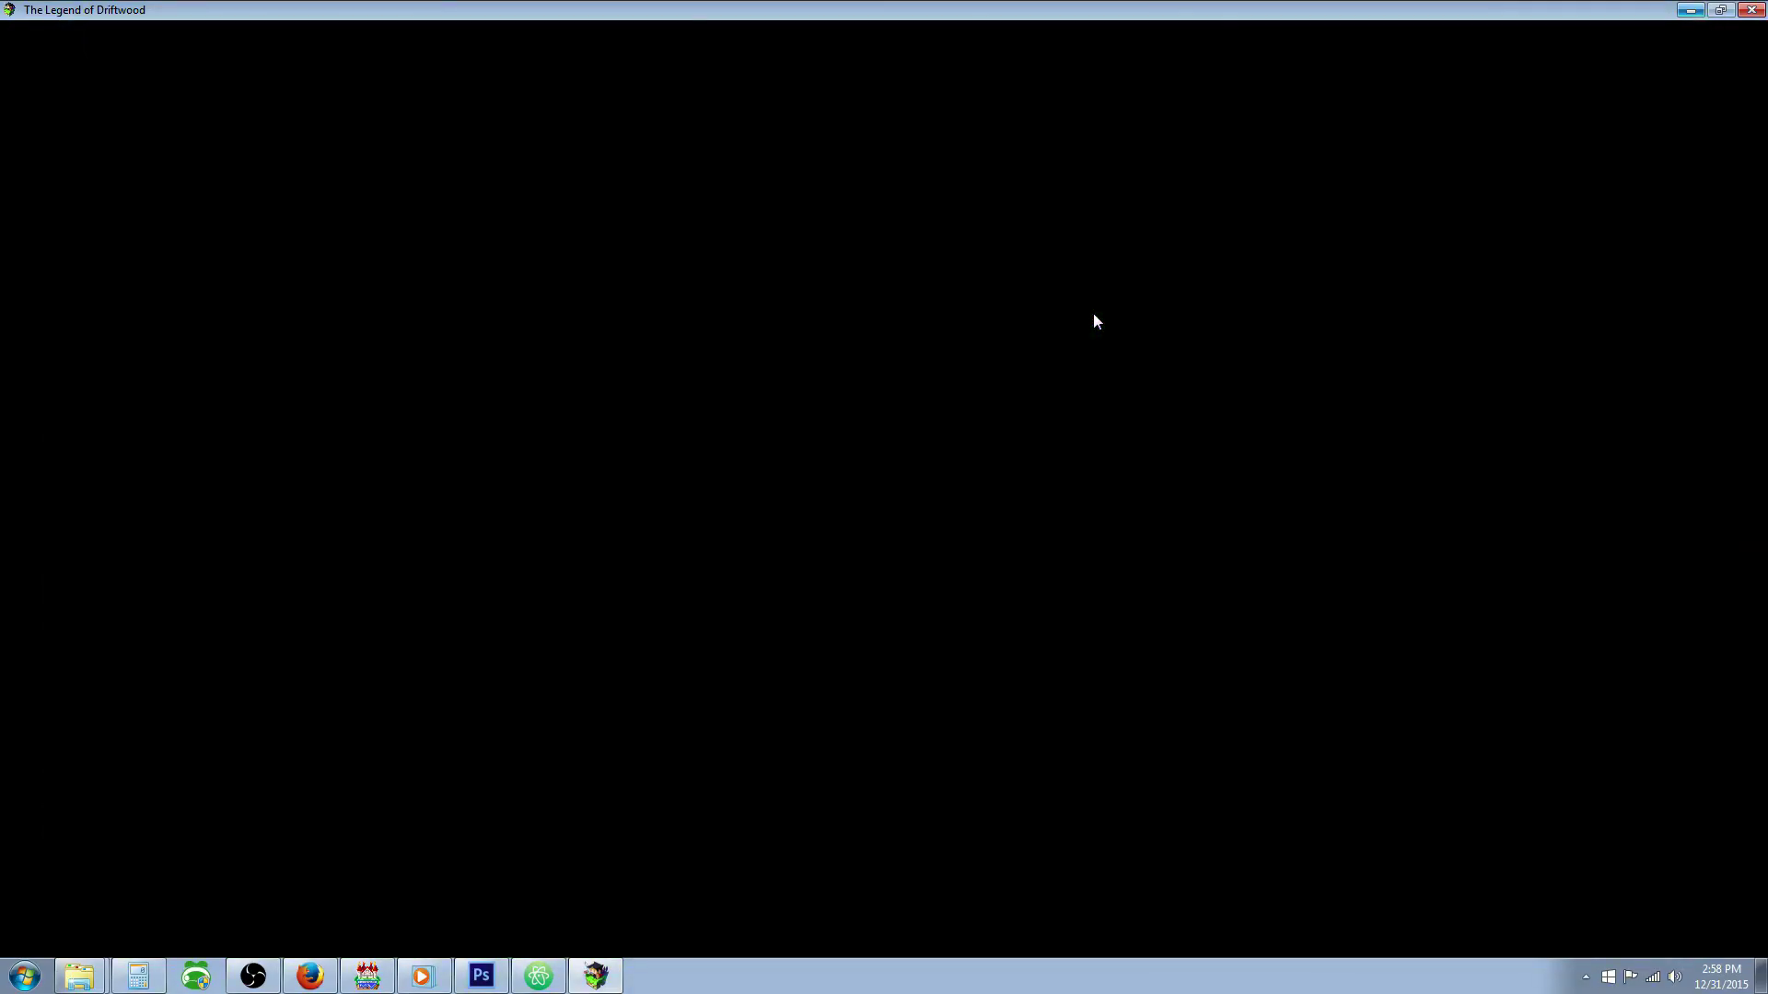
Start another Target Practice battle and build up LP with basic attacks
{"action": "key", "text": "Down"}
{"action": "key", "text": "Return"}
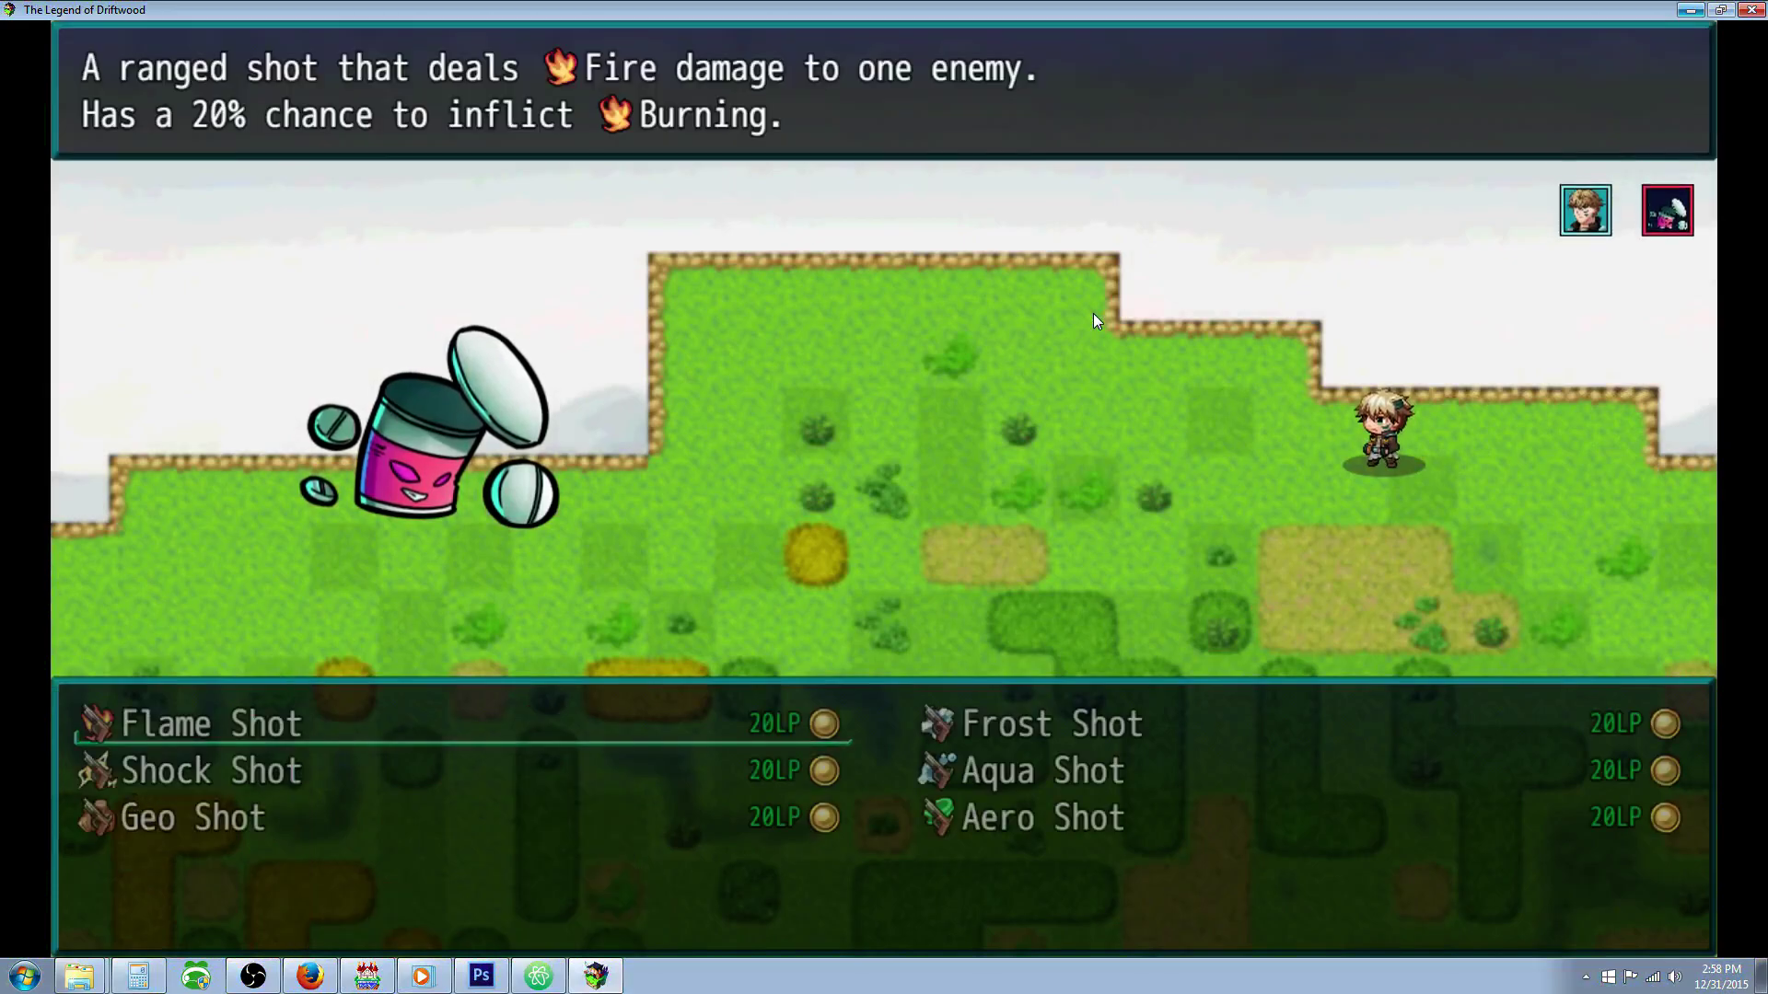
{"action": "key", "text": "Escape"}
{"action": "key", "text": "Up"}
{"action": "key", "text": "Return"}
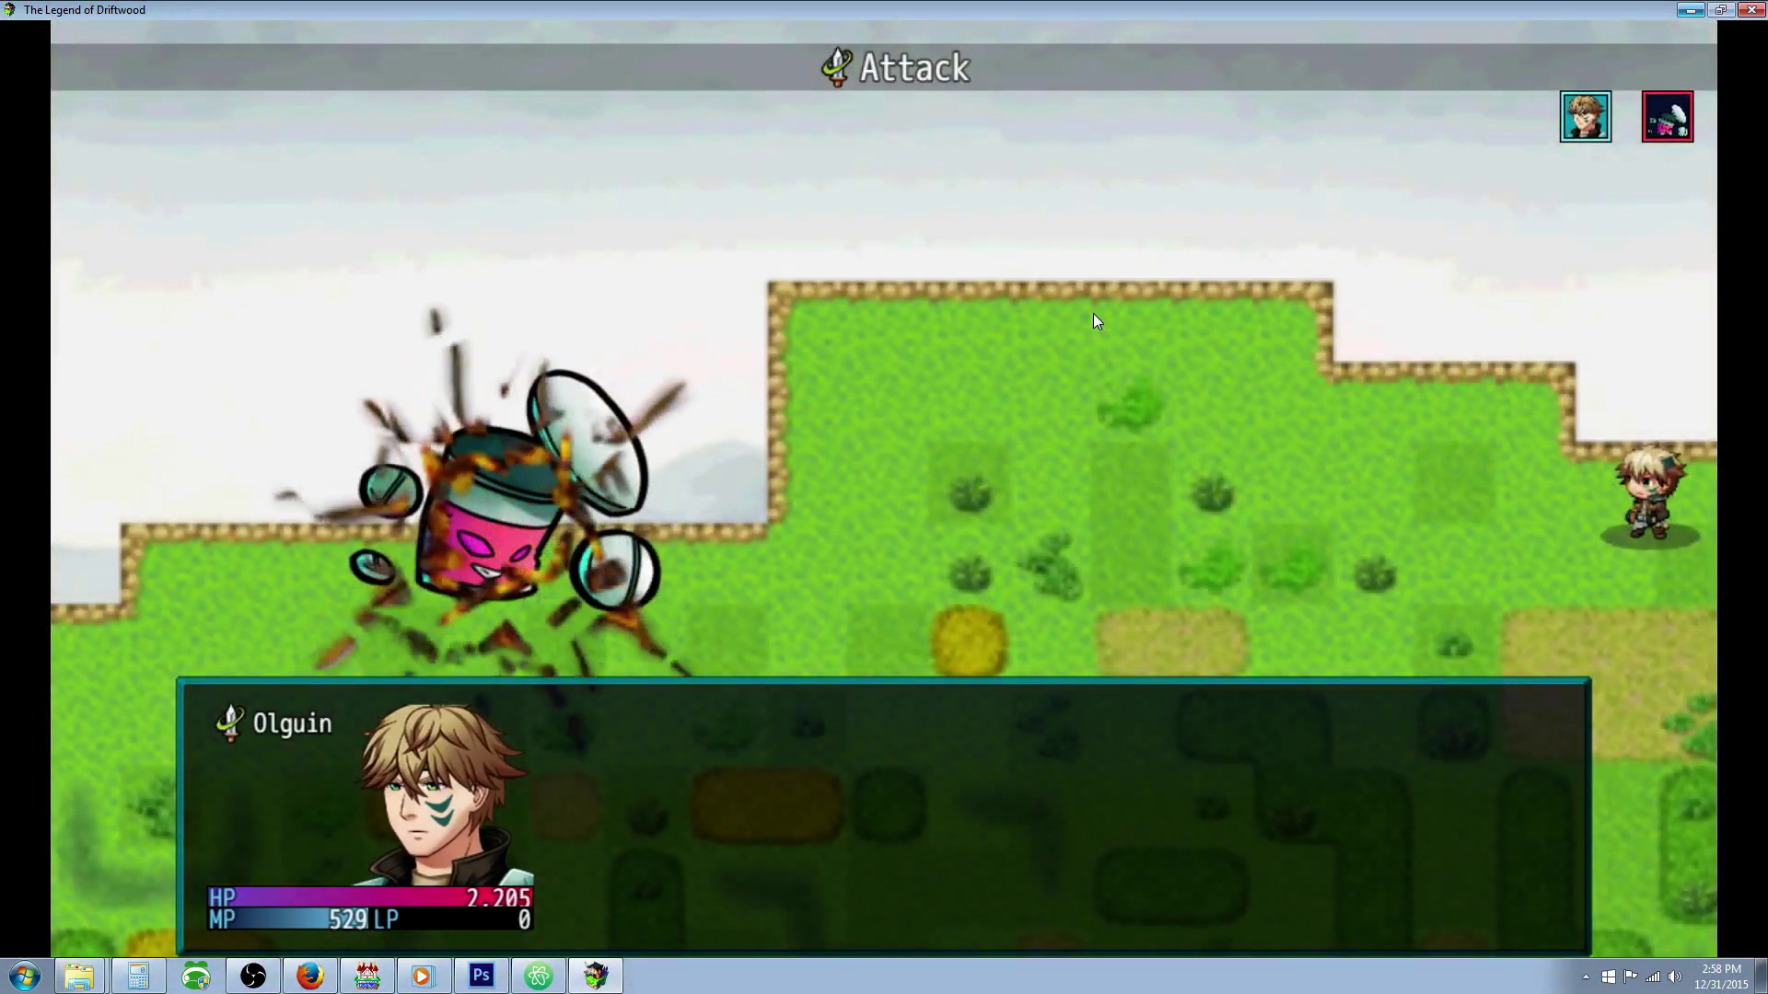
{"action": "key", "text": "Return"}
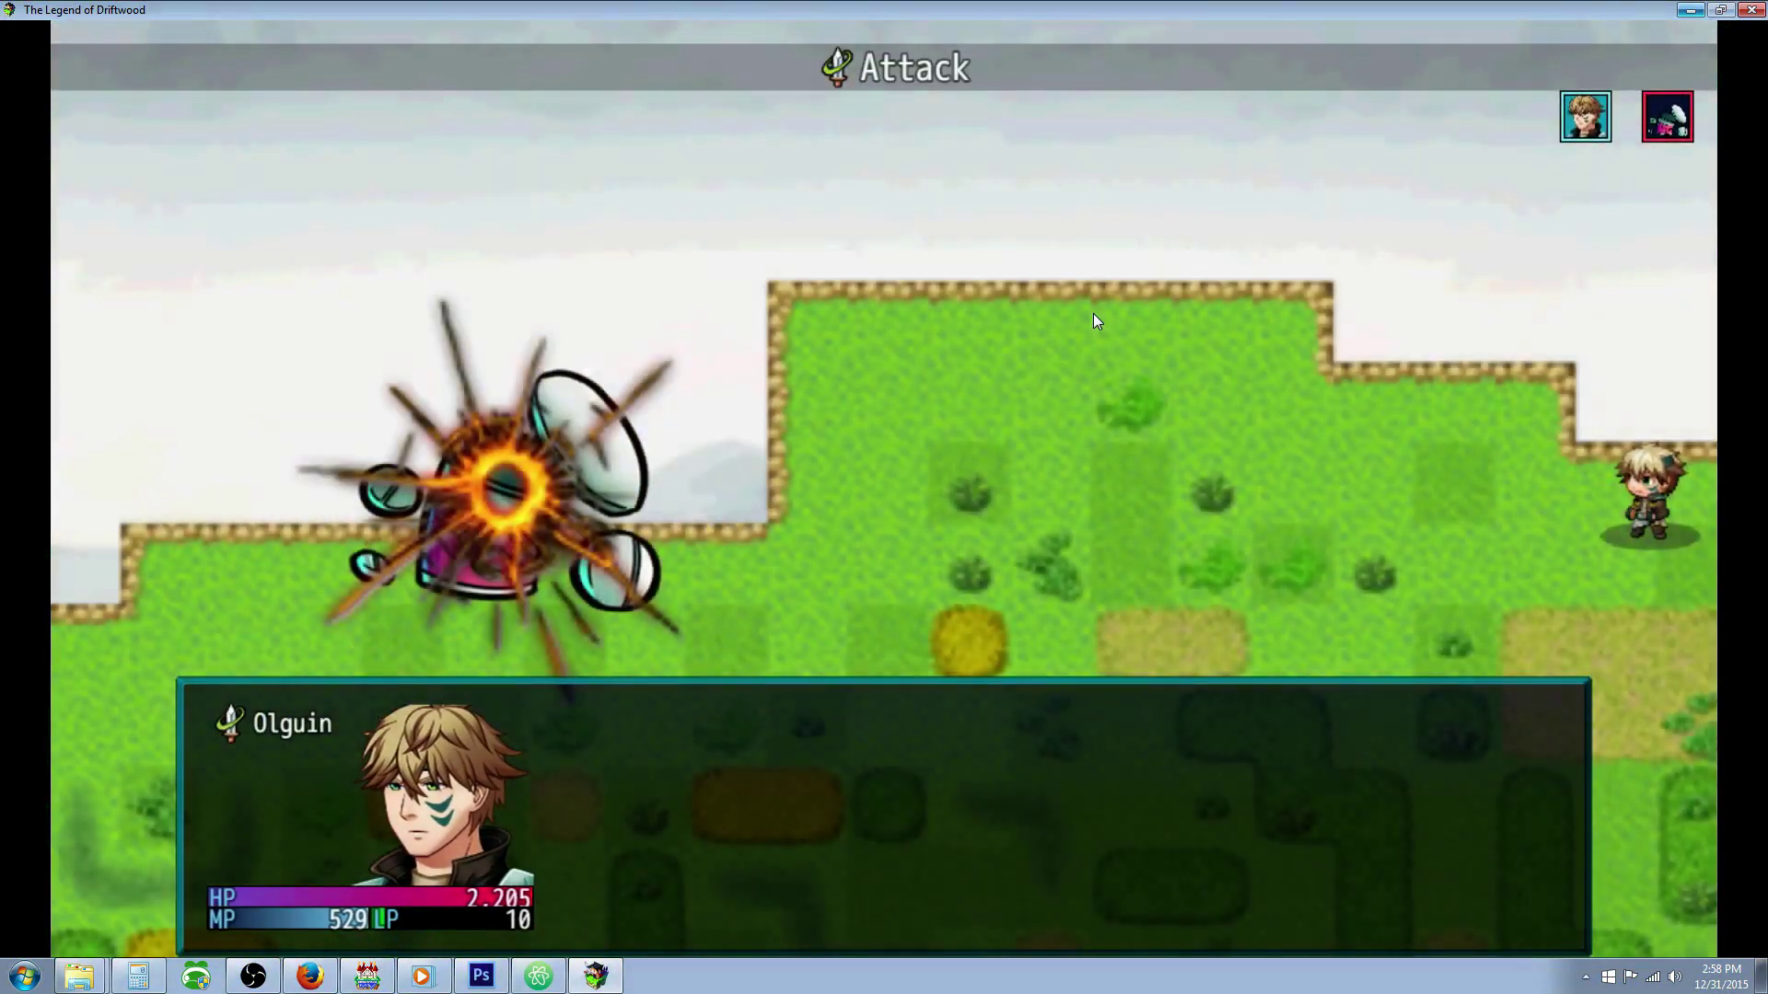
Use Flame Shot on the Target Practice enemy to test its damage with the Hot Rock equipped
{"action": "key", "text": "Down"}
{"action": "key", "text": "Return"}
{"action": "key", "text": "Escape"}
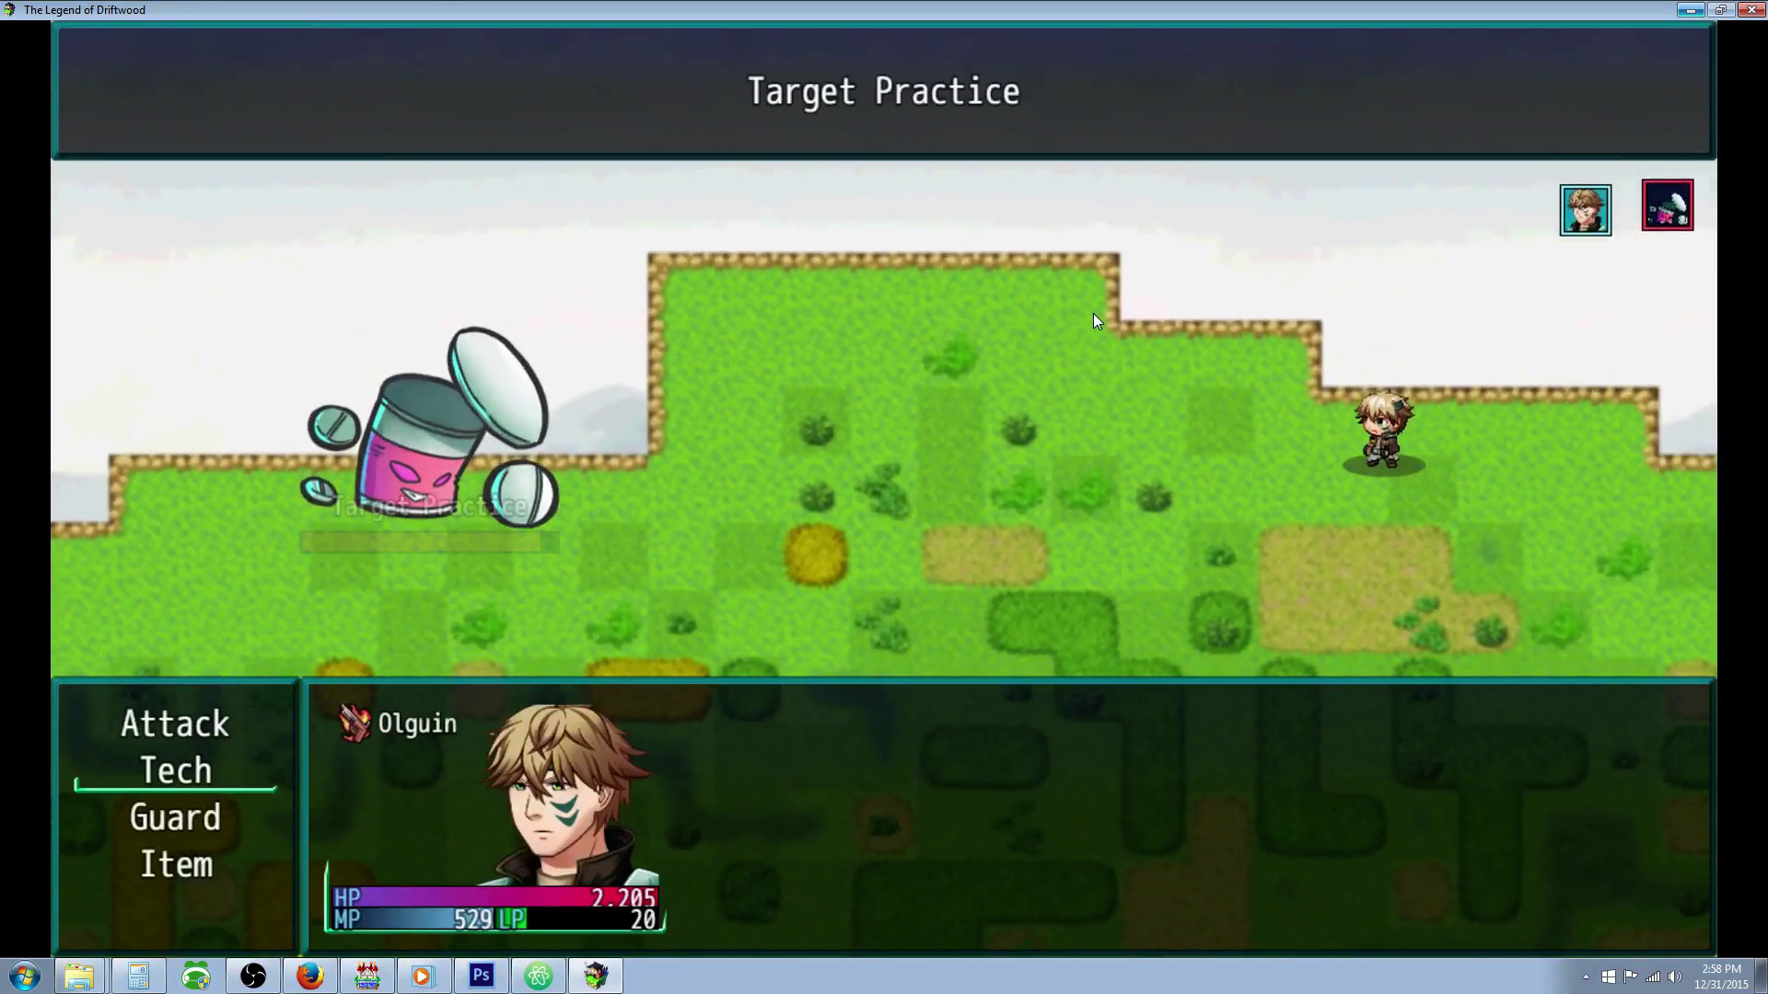
{"action": "key", "text": "Return"}
{"action": "key", "text": "Return"}
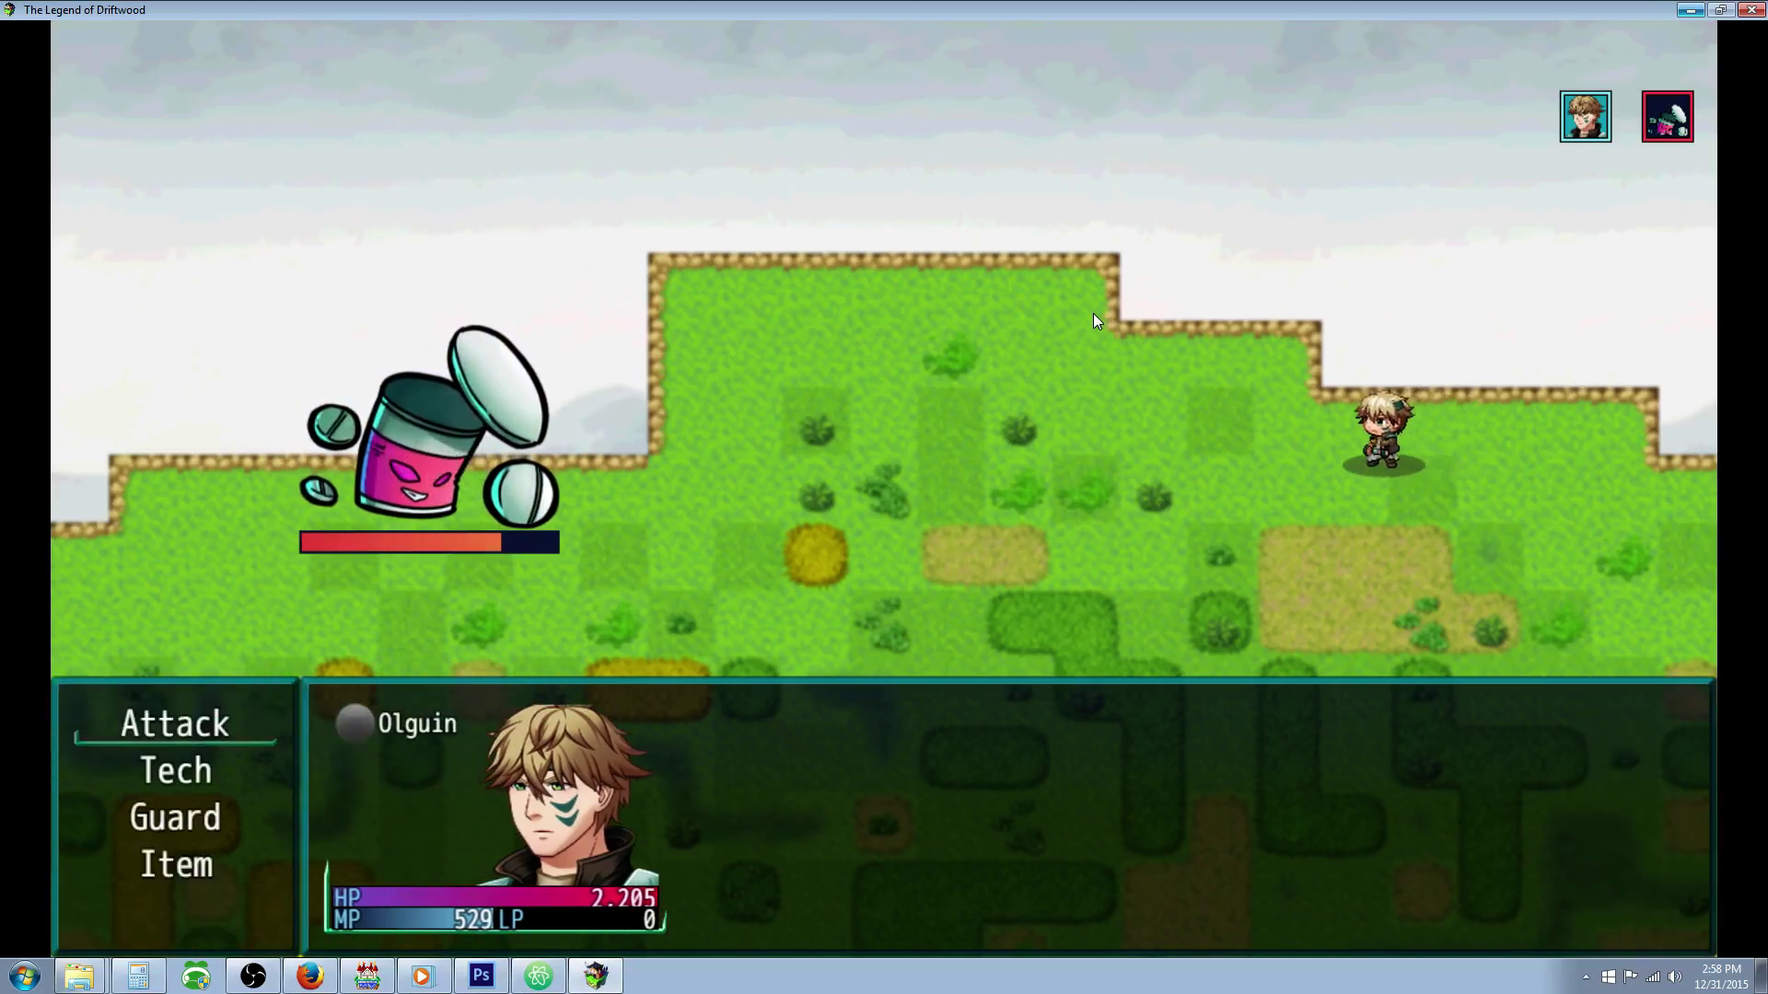
Rebuild LP with basic attacks and use Flame Shot on the Target Practice enemy again
{"action": "key", "text": "Down"}
{"action": "key", "text": "Return"}
{"action": "key", "text": "Escape"}
{"action": "key", "text": "Up"}
{"action": "key", "text": "Return"}
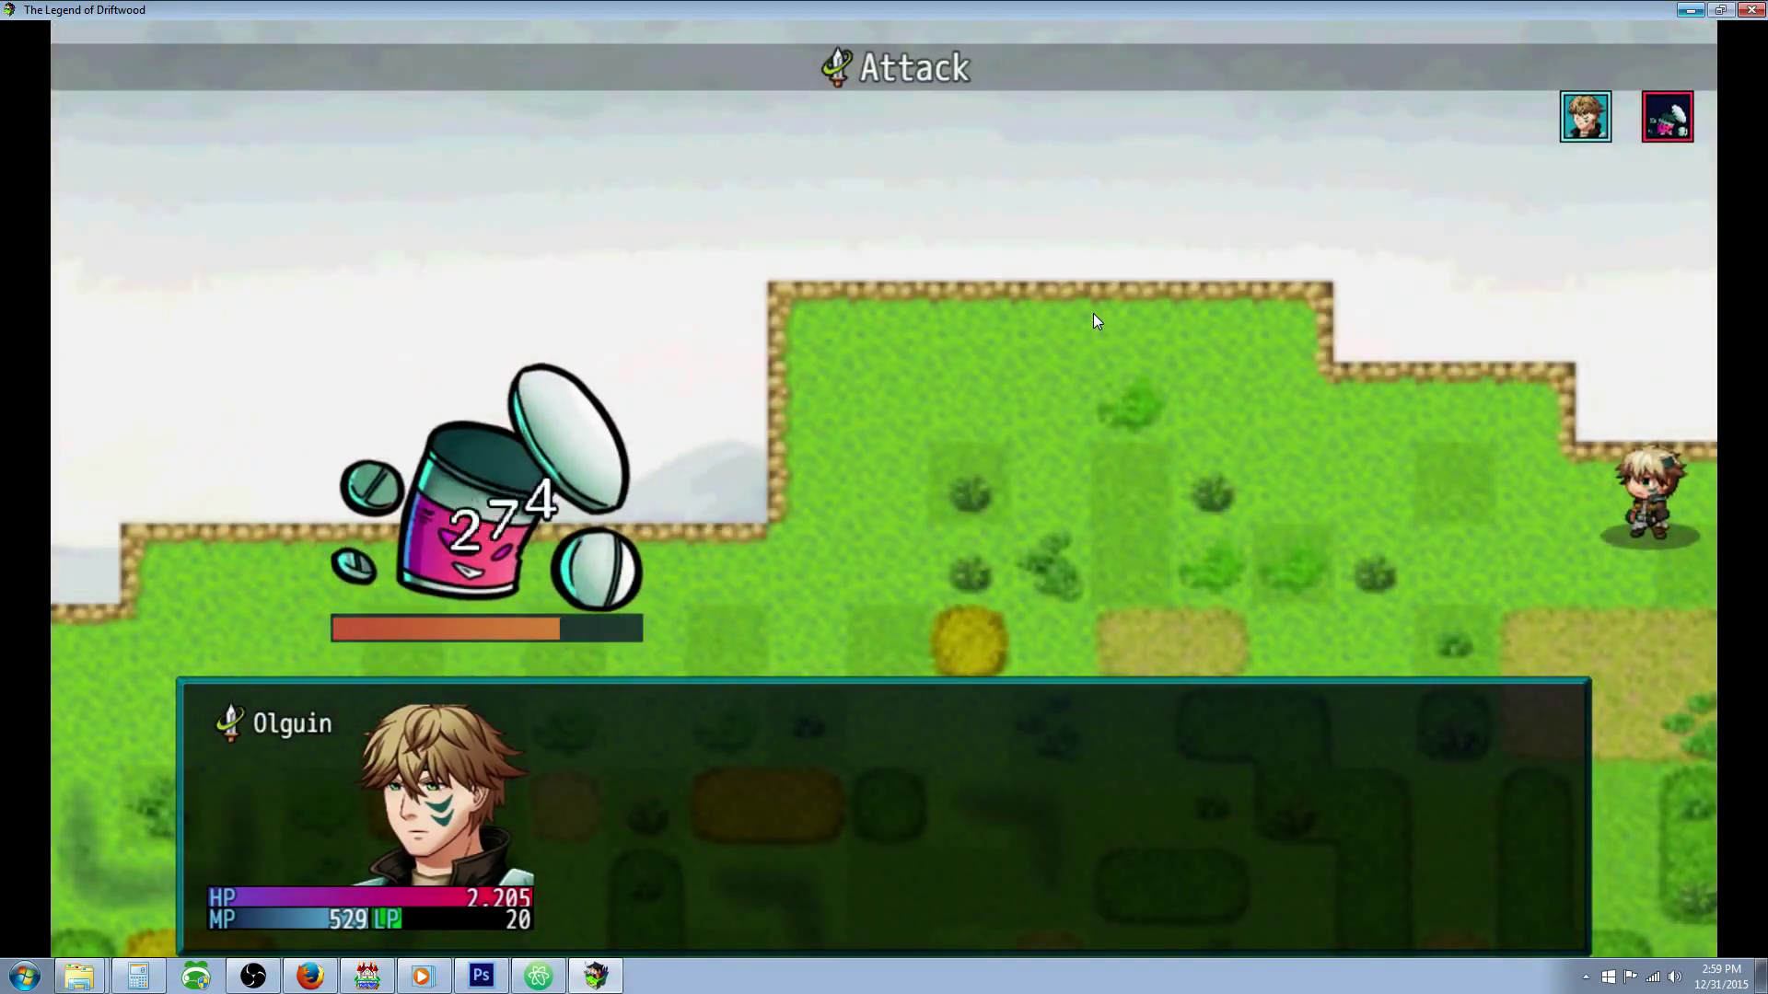
{"action": "key", "text": "Return"}
{"action": "key", "text": "Return"}
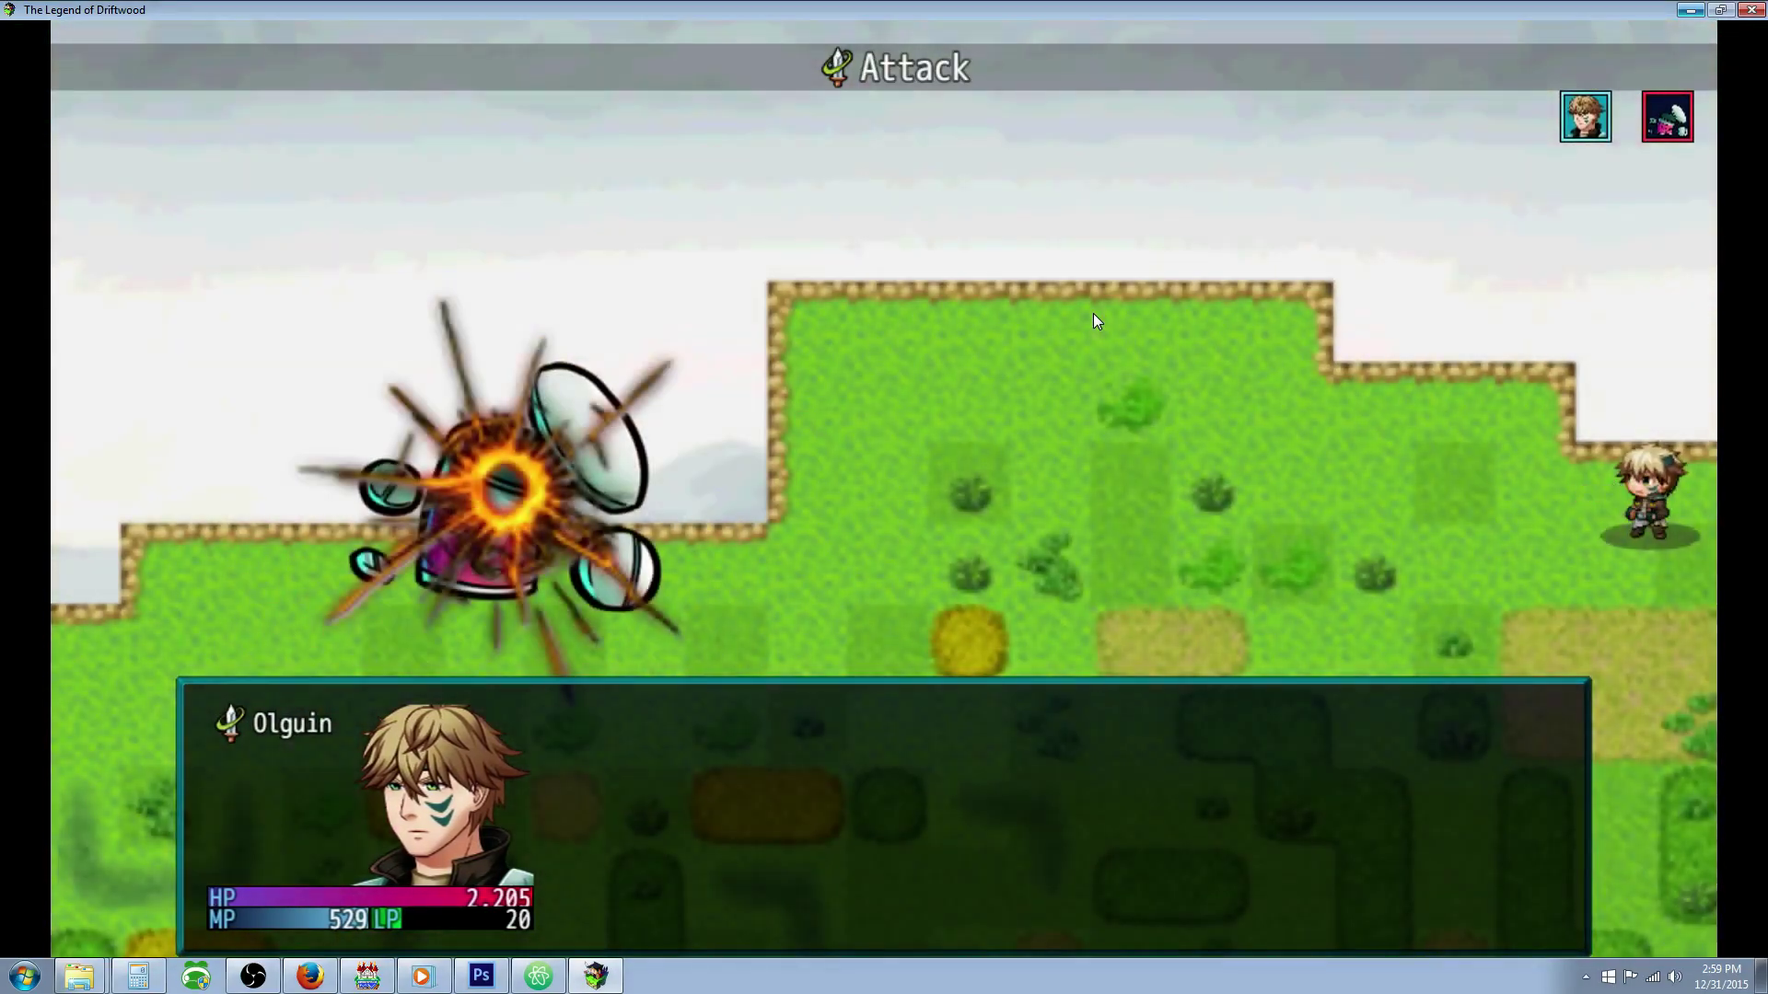
{"action": "key", "text": "Return"}
{"action": "key", "text": "Return"}
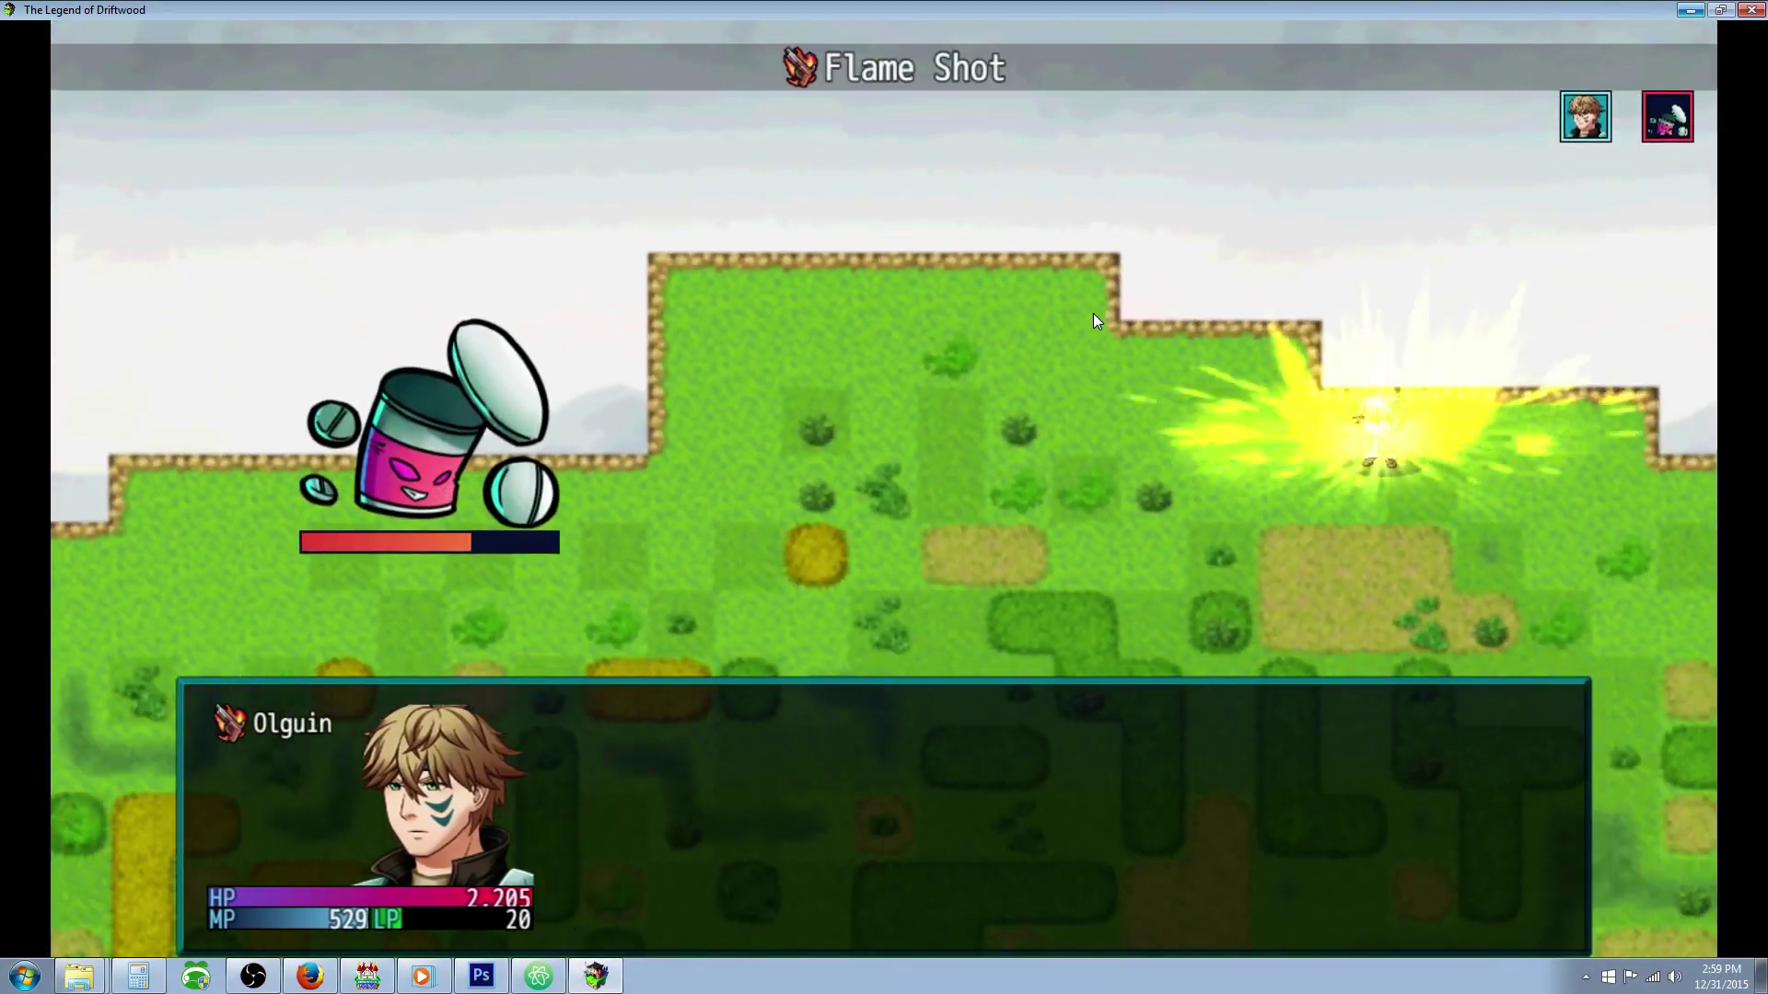
Strike the Target Practice enemy with more basic attacks and tech shots to compare the damage
{"action": "key", "text": "Return"}
{"action": "key", "text": "Return"}
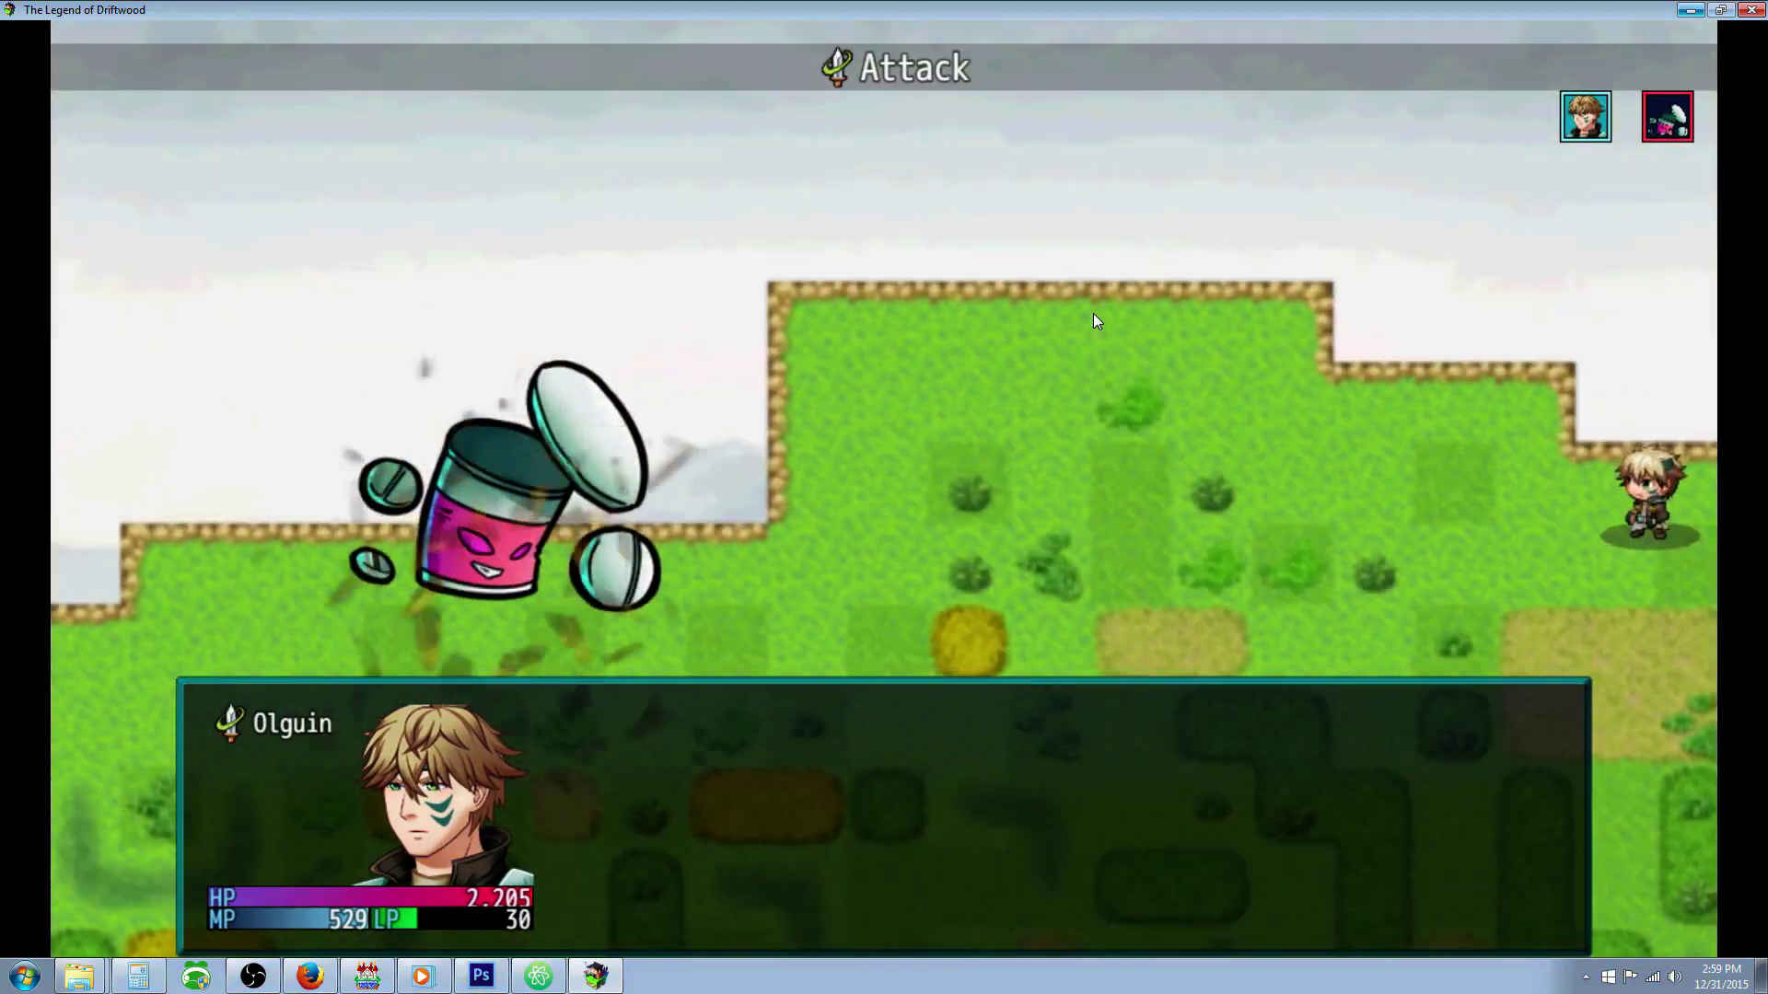
{"action": "key", "text": "Return"}
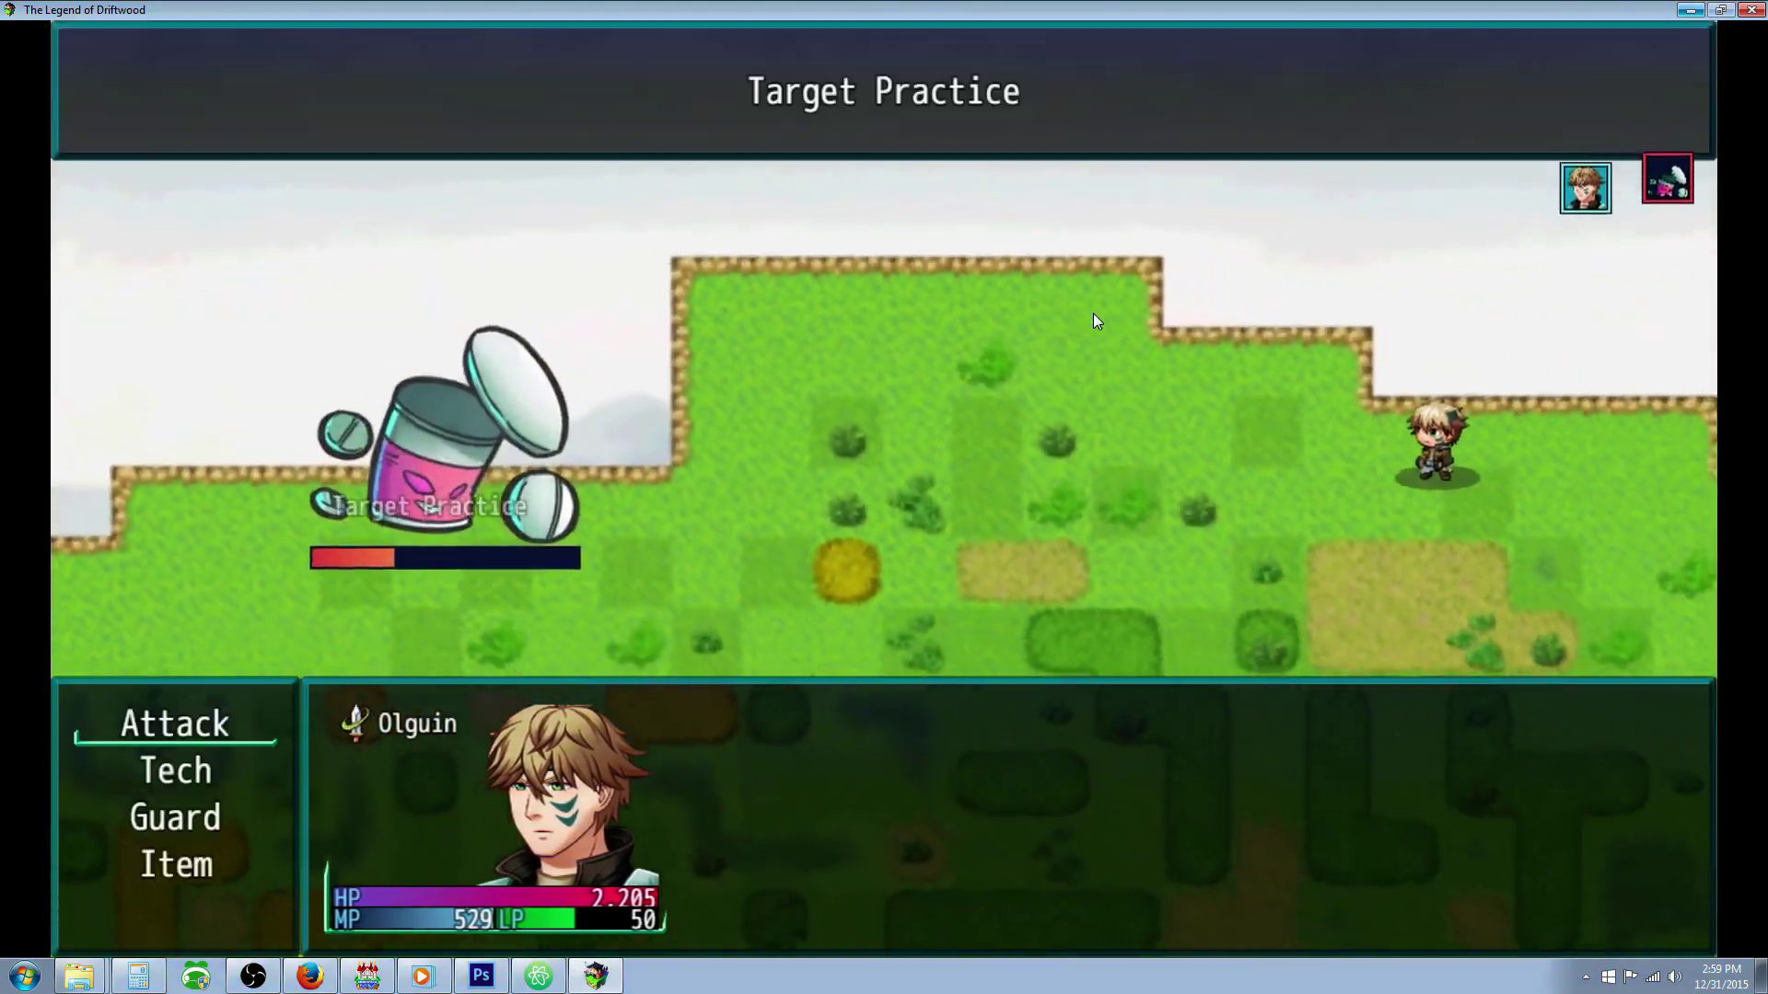
{"action": "key", "text": "Return"}
{"action": "key", "text": "Return"}
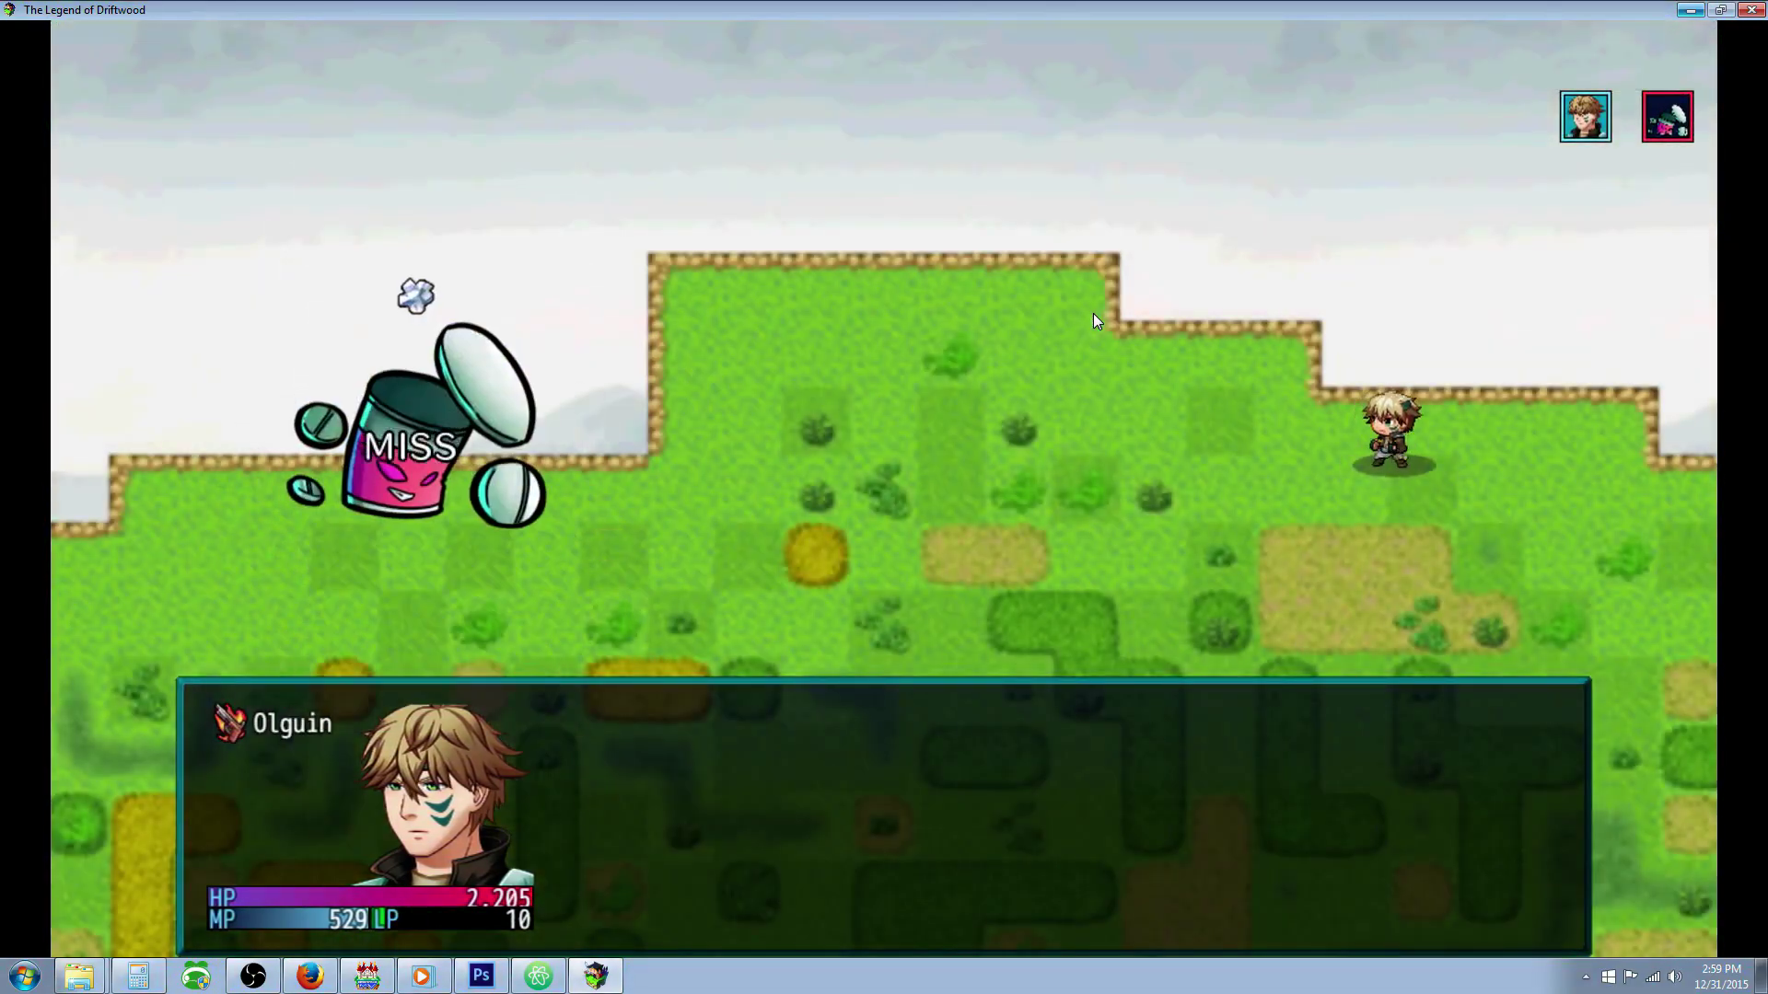
{"action": "key", "text": "Return"}
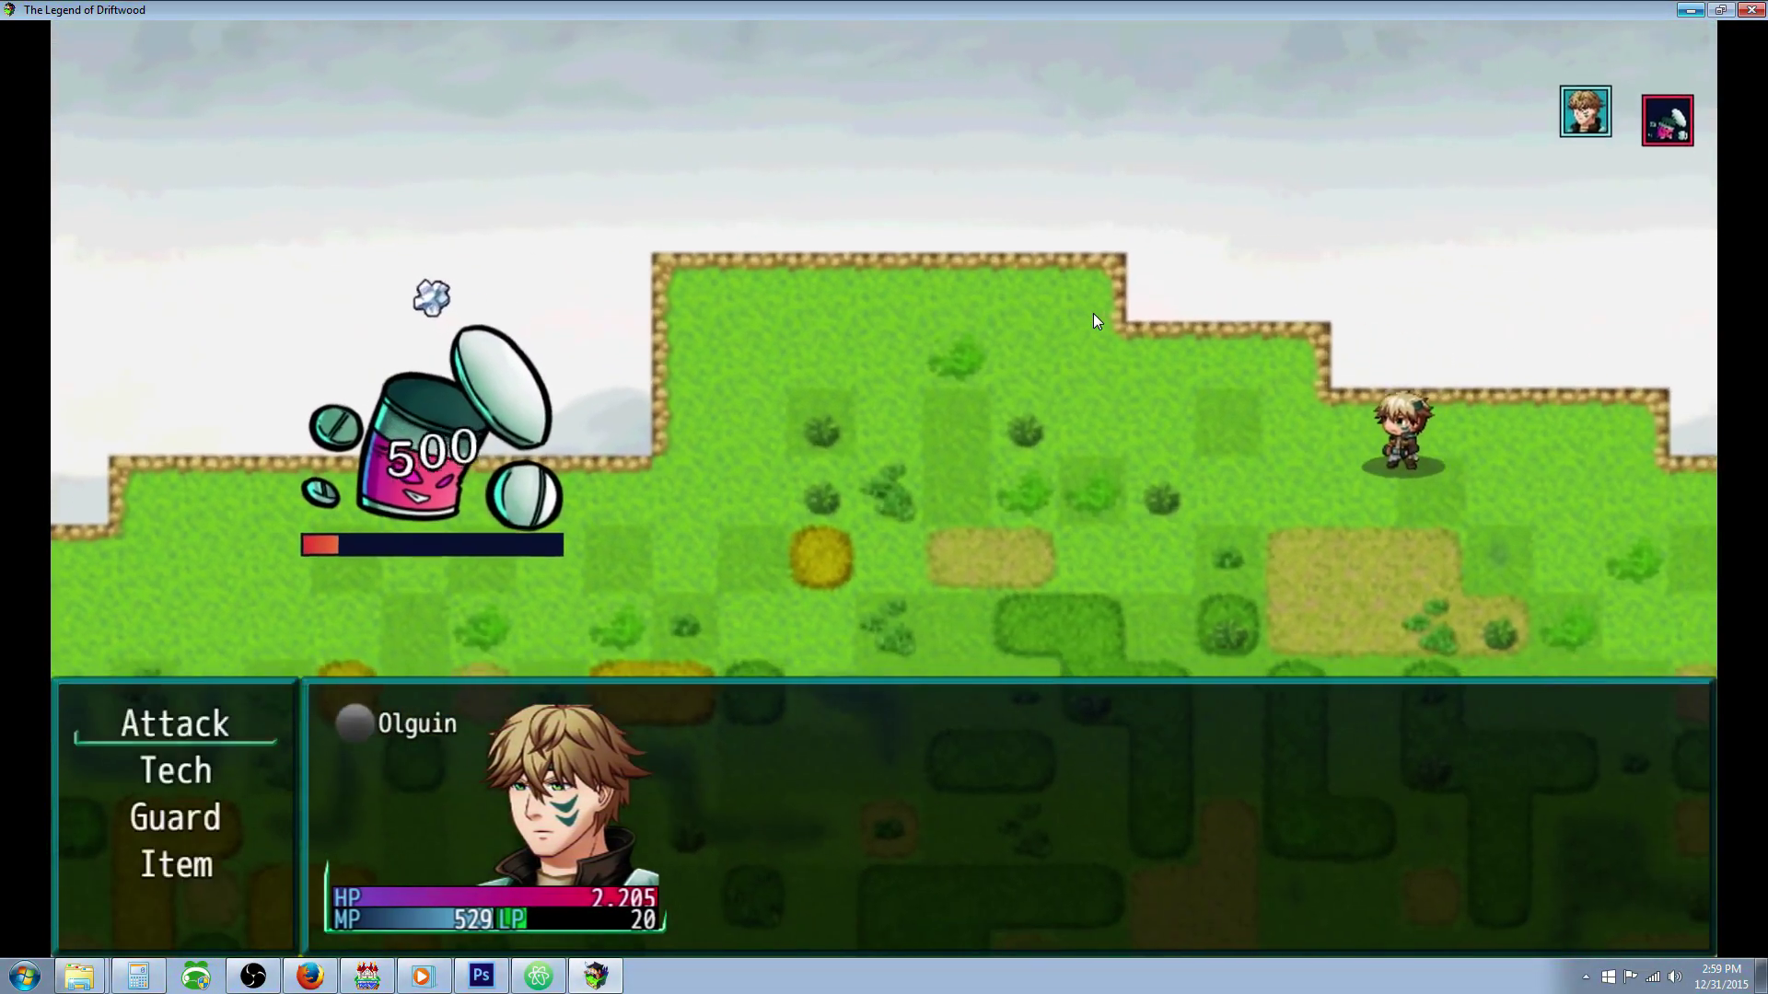
Defeat the Target Practice enemy with a final tech shot, dismiss the results, and close the playtest
{"action": "key", "text": "Down"}
{"action": "key", "text": "Return"}
{"action": "key", "text": "Return"}
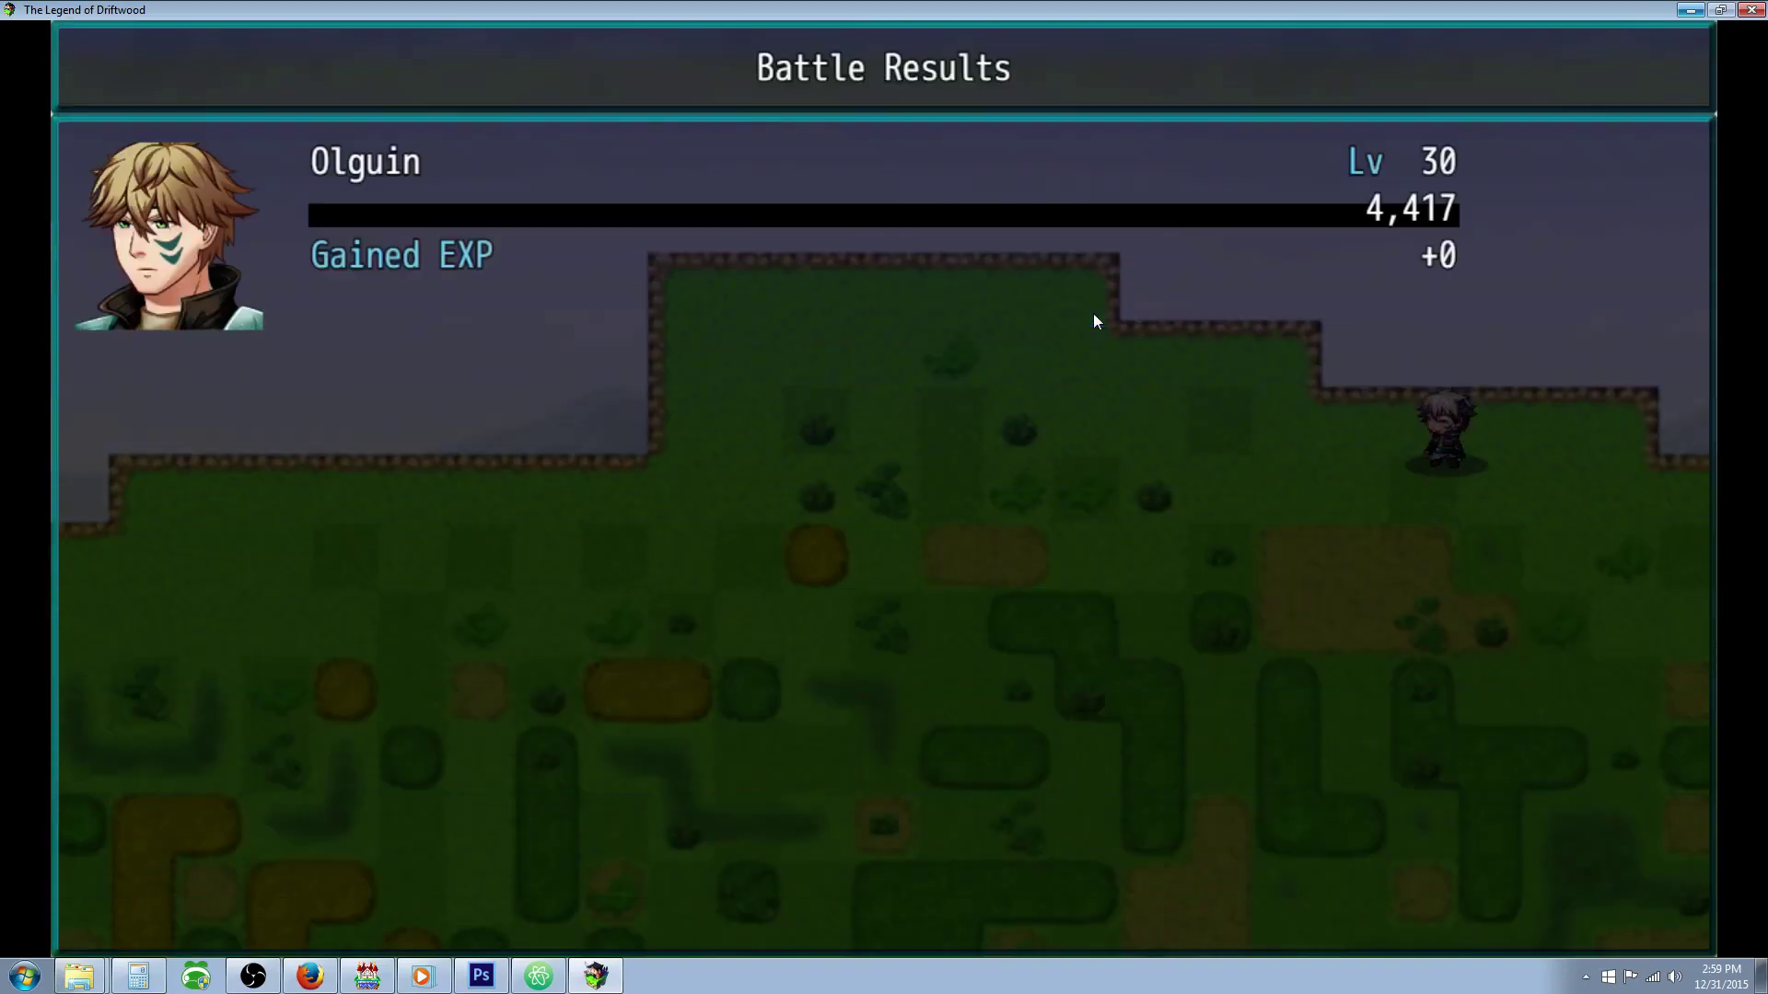
{"action": "key", "text": "Return"}
{"action": "key", "text": "Return"}
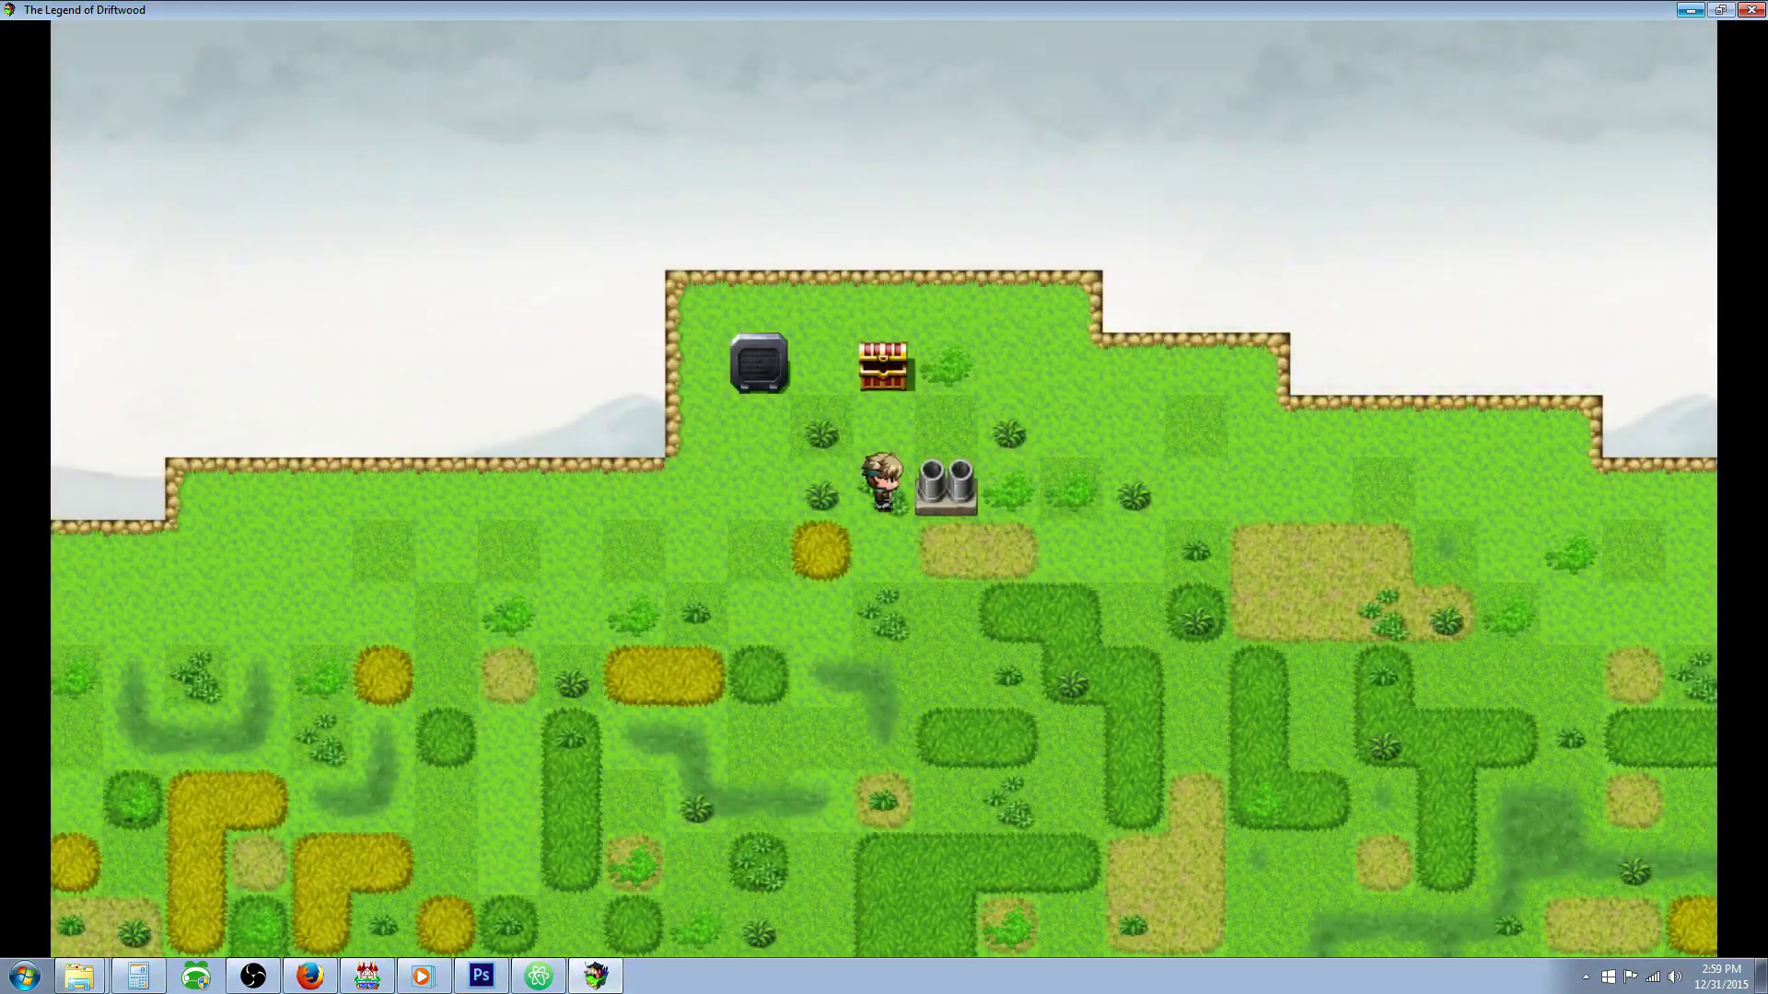
{"action": "left_click", "coordinate": [1750, 10]}
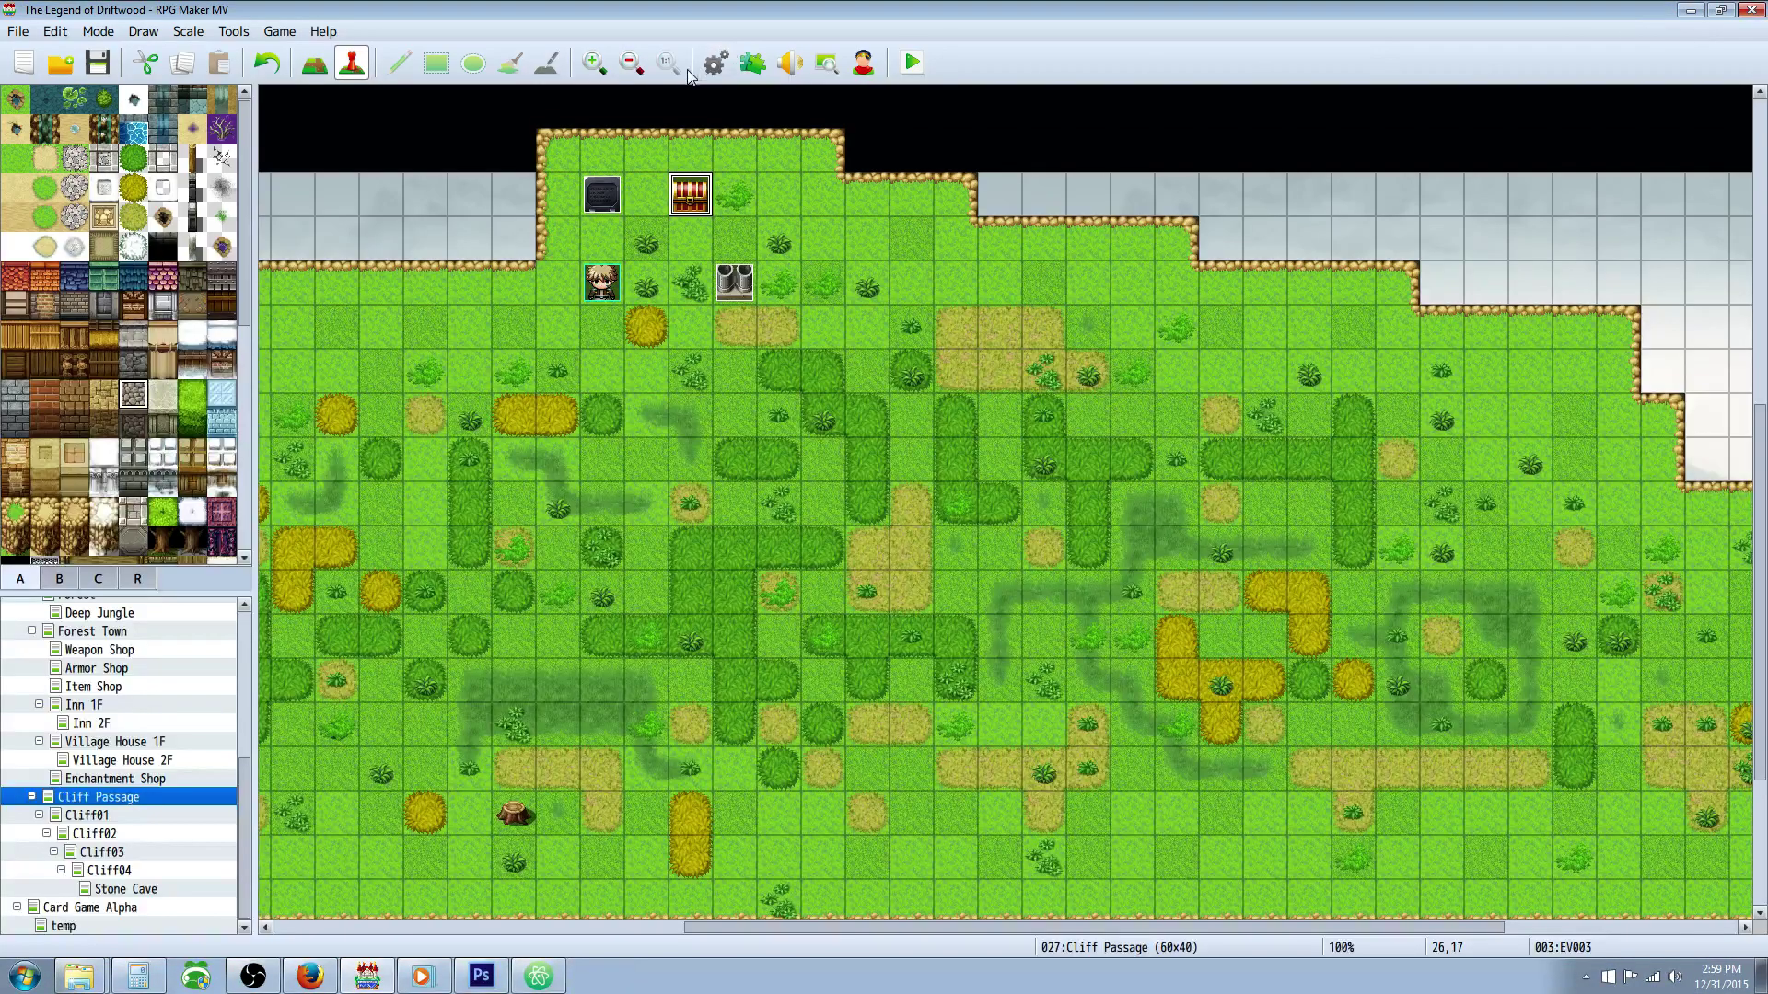
Check the VE_BasicModule and VE_ActionStrengthen entries at the end of the project's plugin list
{"action": "left_click", "coordinate": [753, 63]}
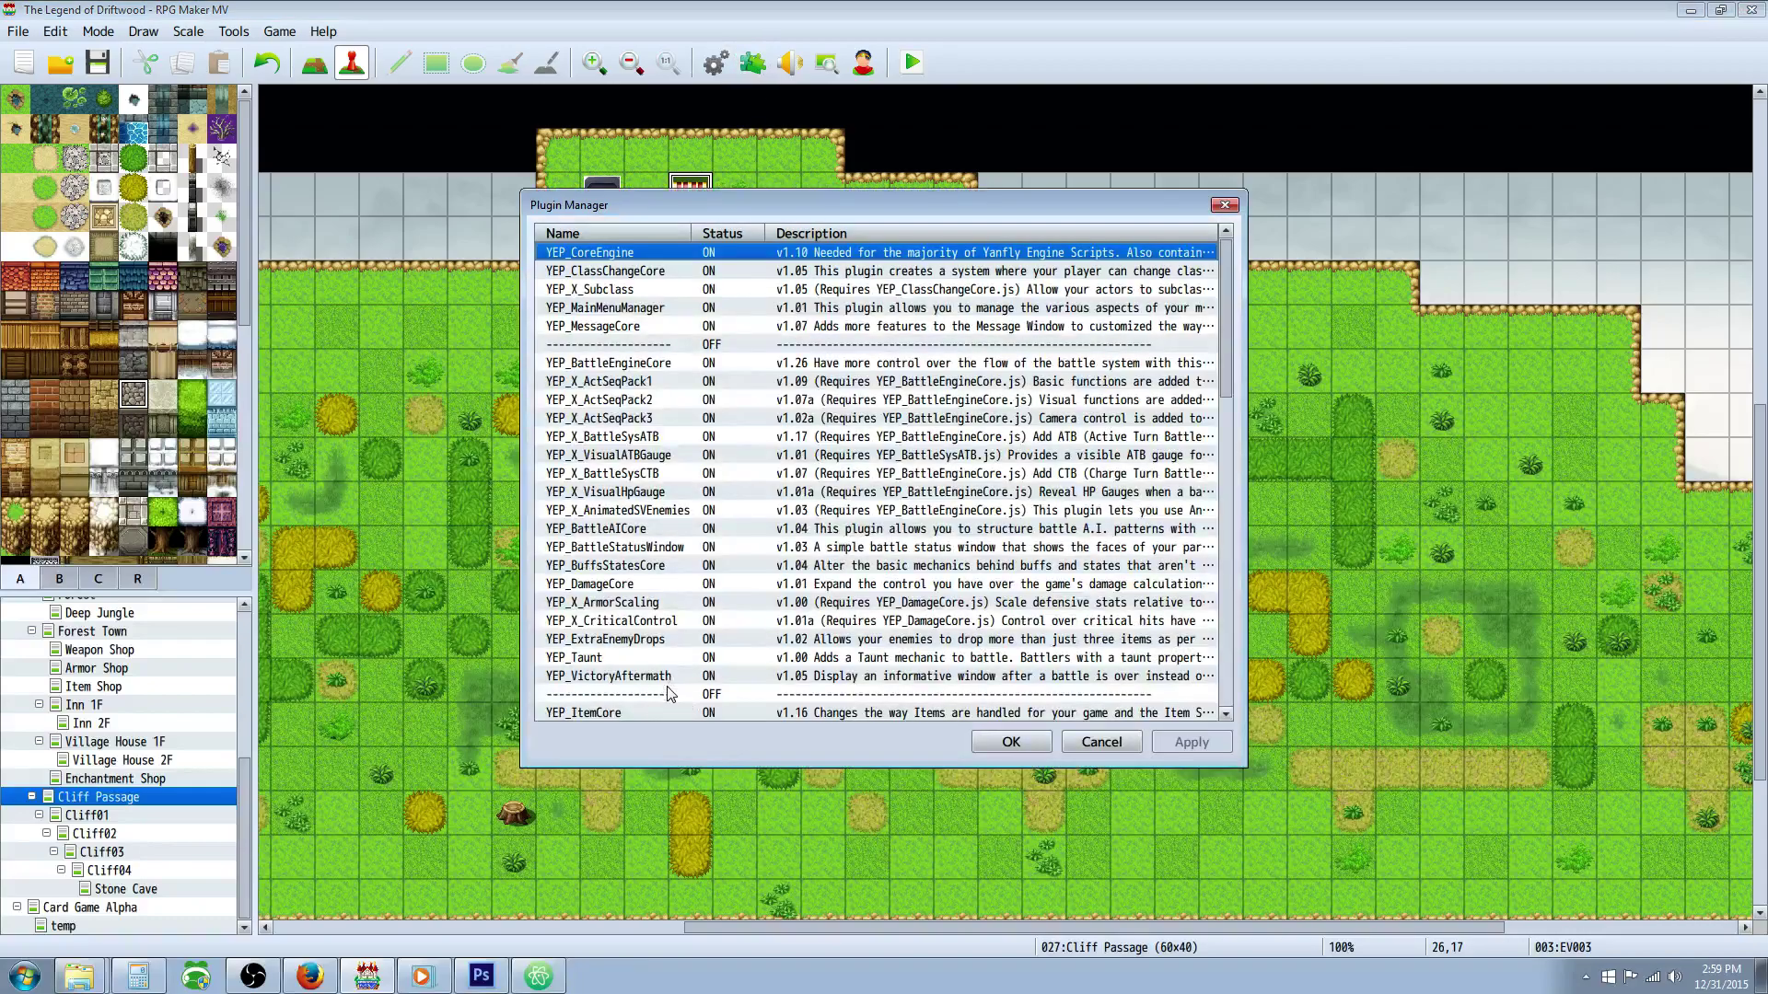
{"action": "scroll", "coordinate": [1158, 472], "scroll_direction": "down", "scroll_amount": 3}
{"action": "left_click_drag", "start_coordinate": [1232, 404], "coordinate": [1209, 679]}
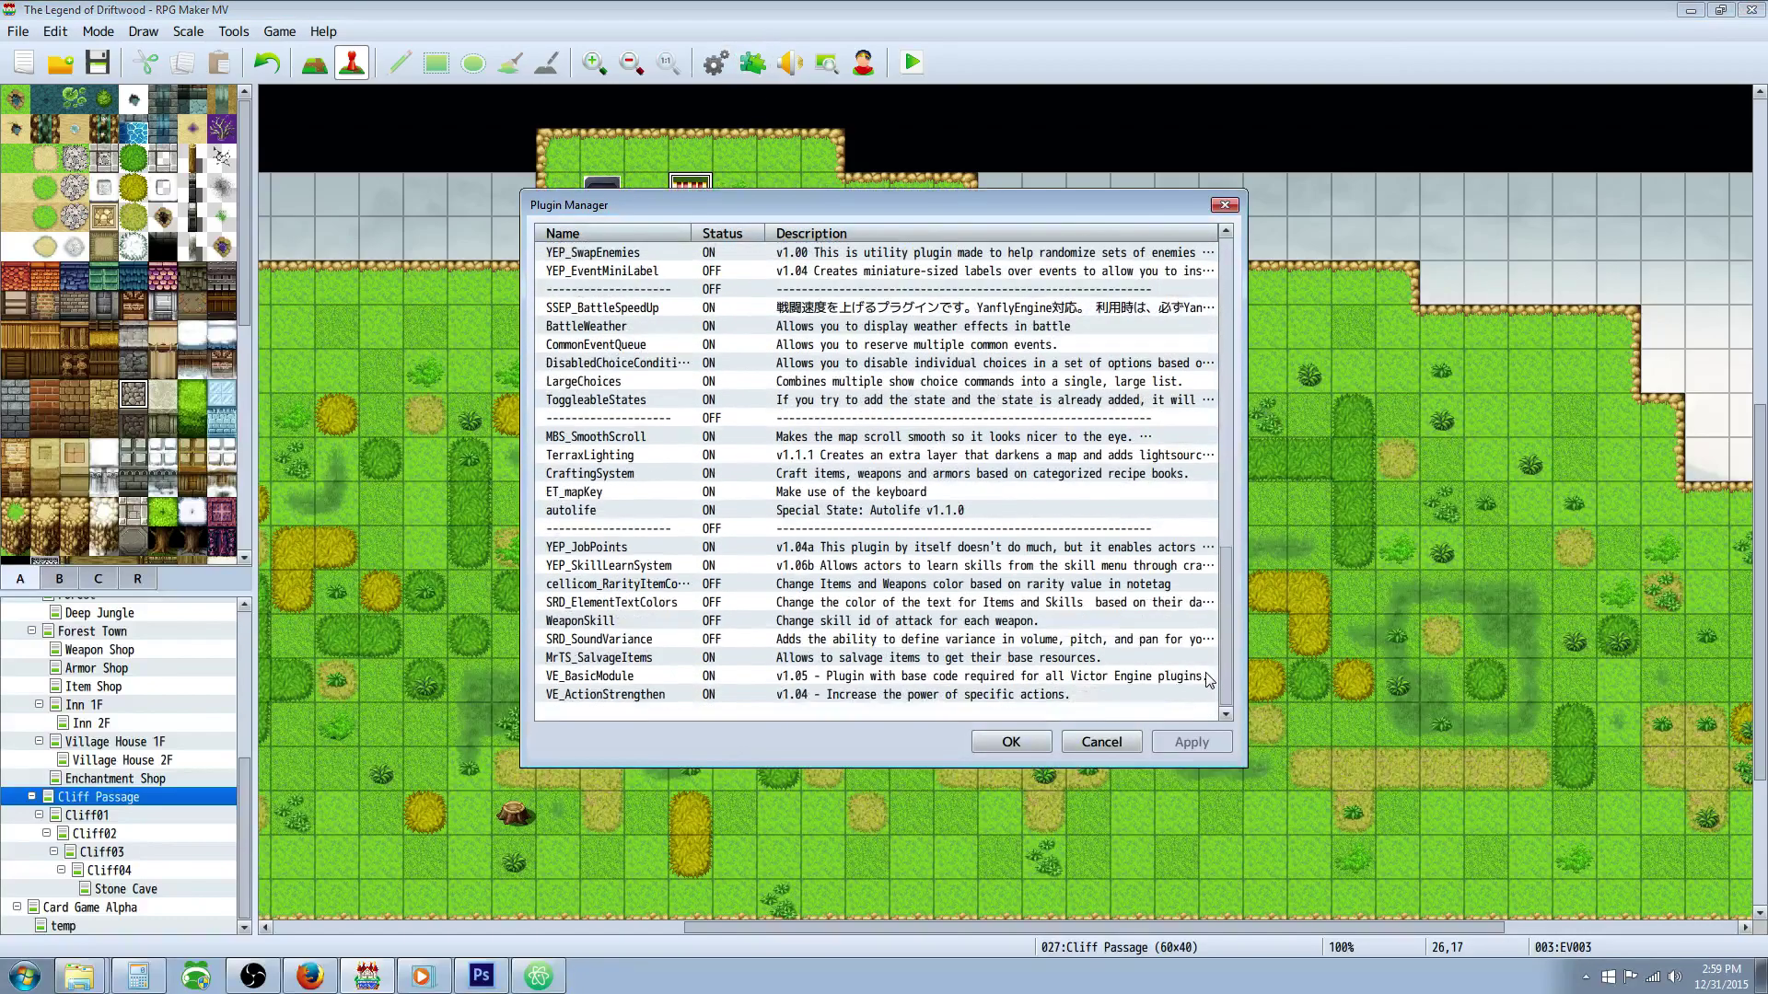
{"action": "left_click", "coordinate": [593, 681]}
{"action": "left_click", "coordinate": [1011, 742]}
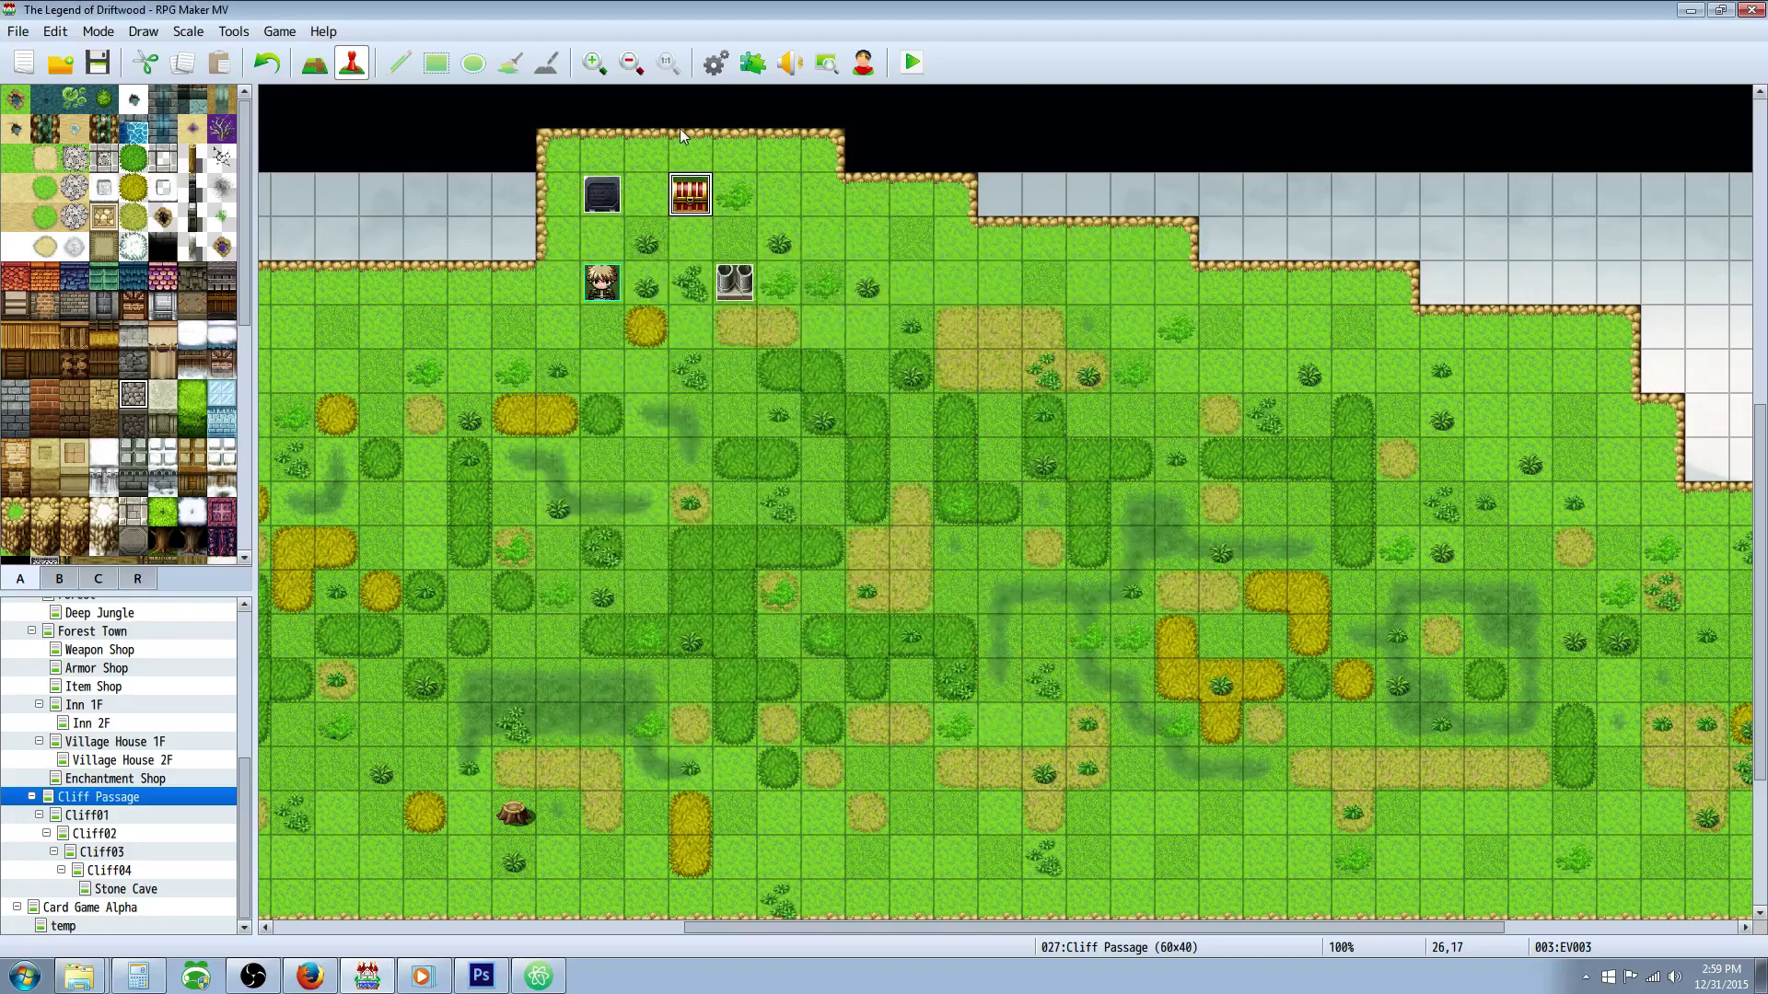
Open the database at the Hot Rock armor and highlight the 100% value in its element strengthen notetag
{"action": "left_click", "coordinate": [716, 62]}
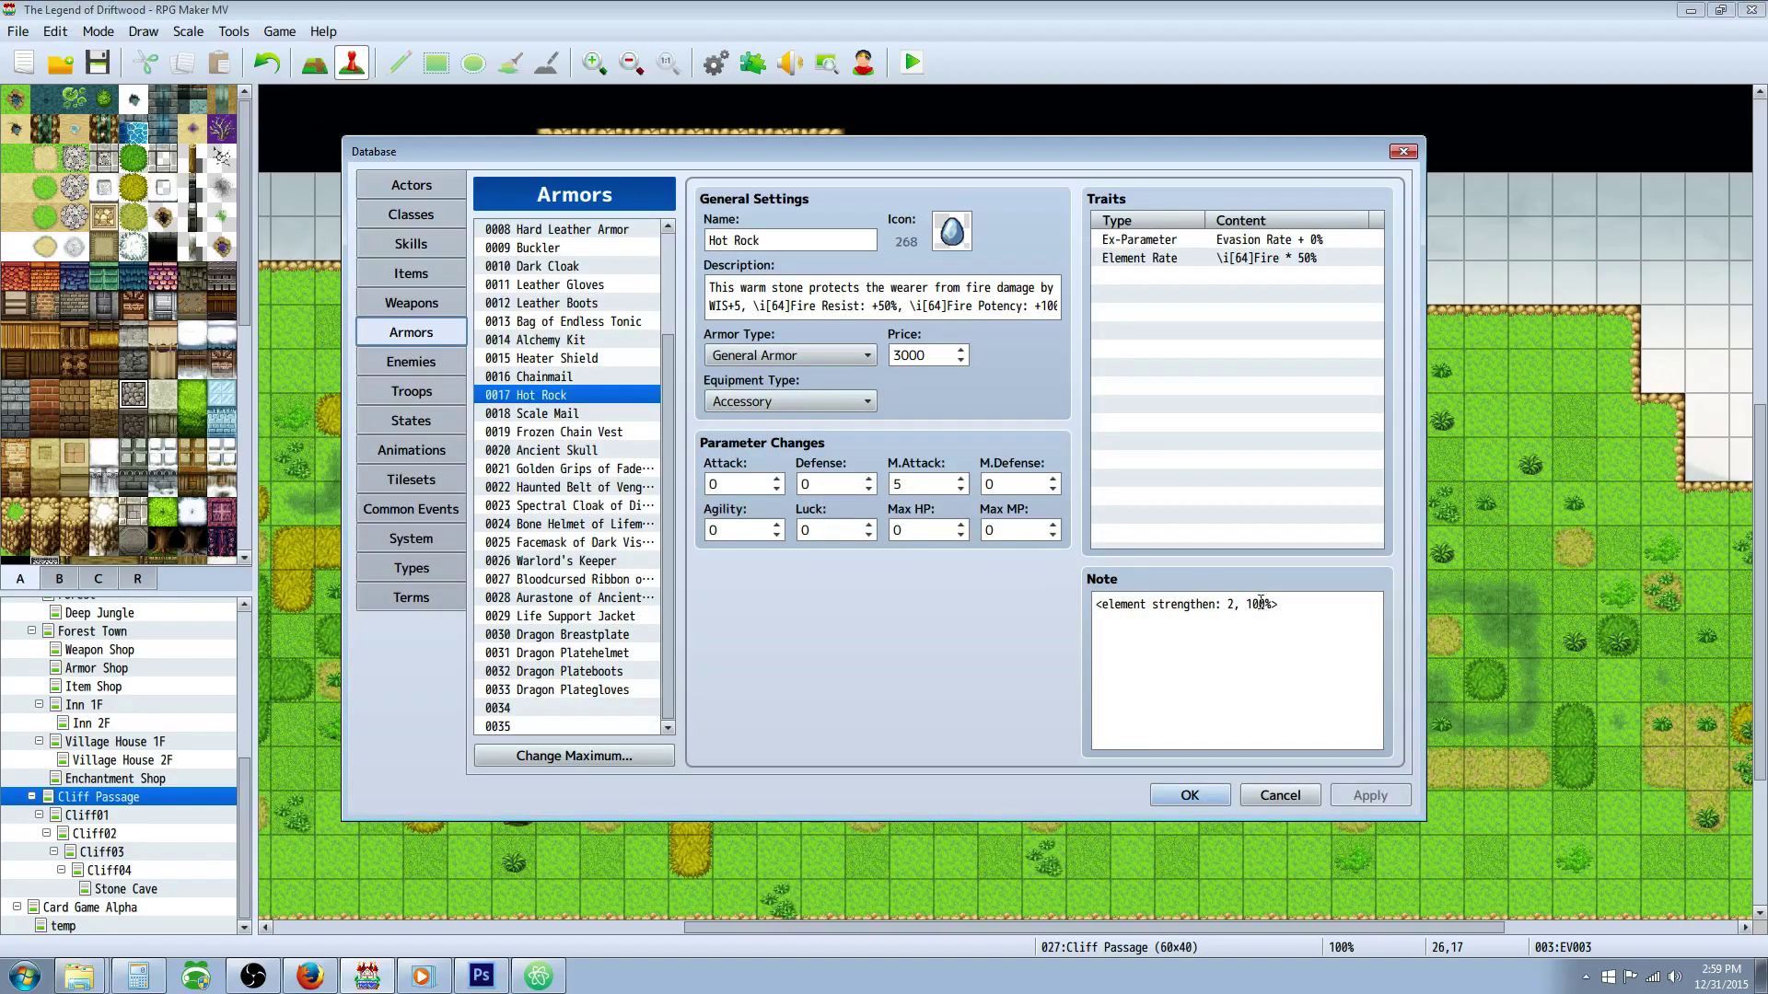
{"action": "triple_click", "coordinate": [1131, 623]}
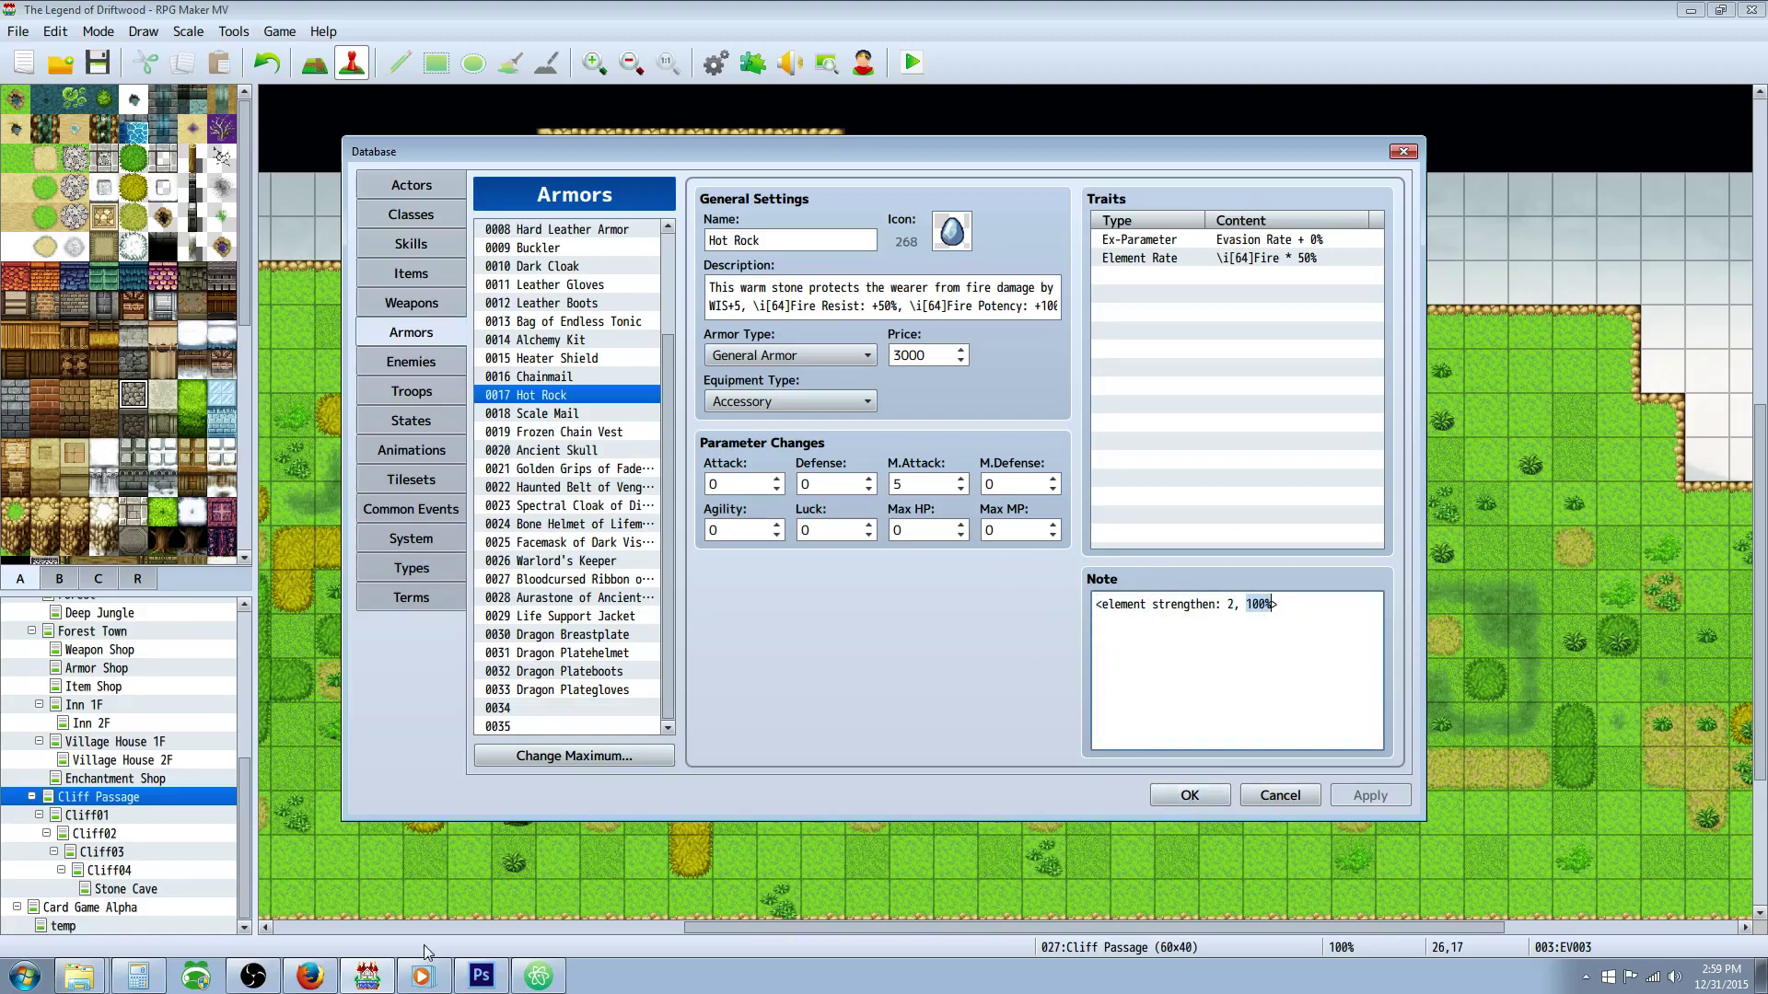
{"action": "left_click", "coordinate": [419, 975]}
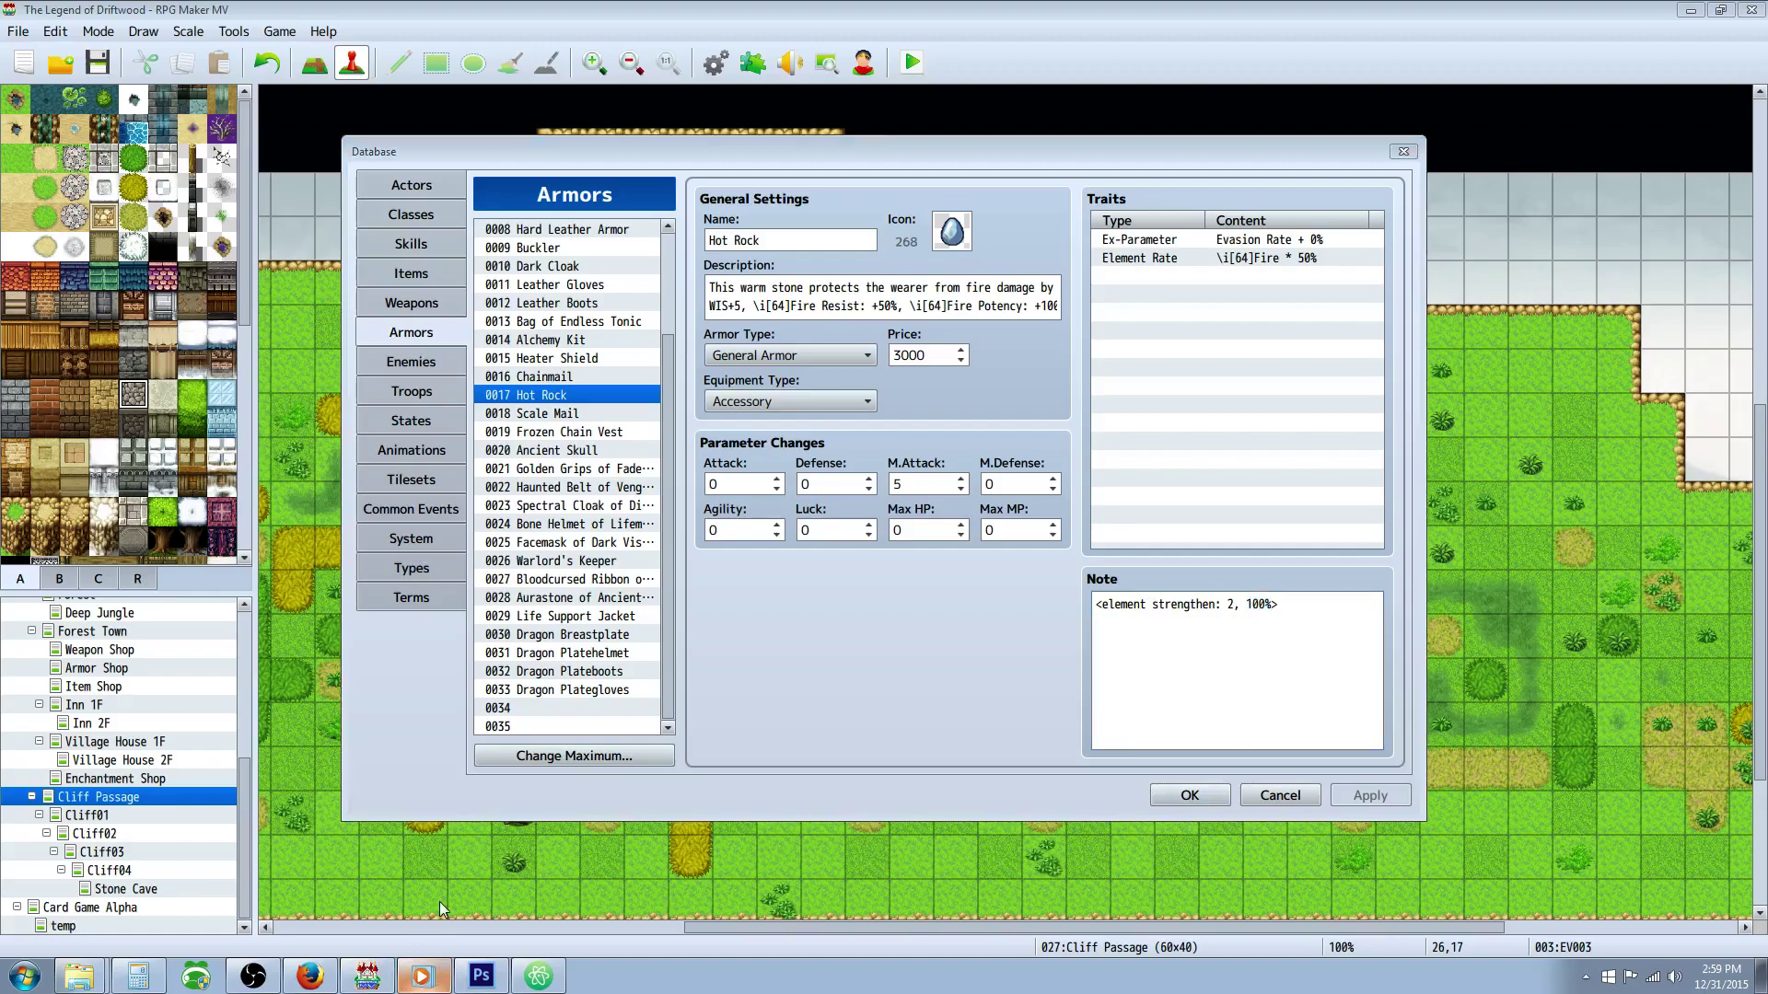